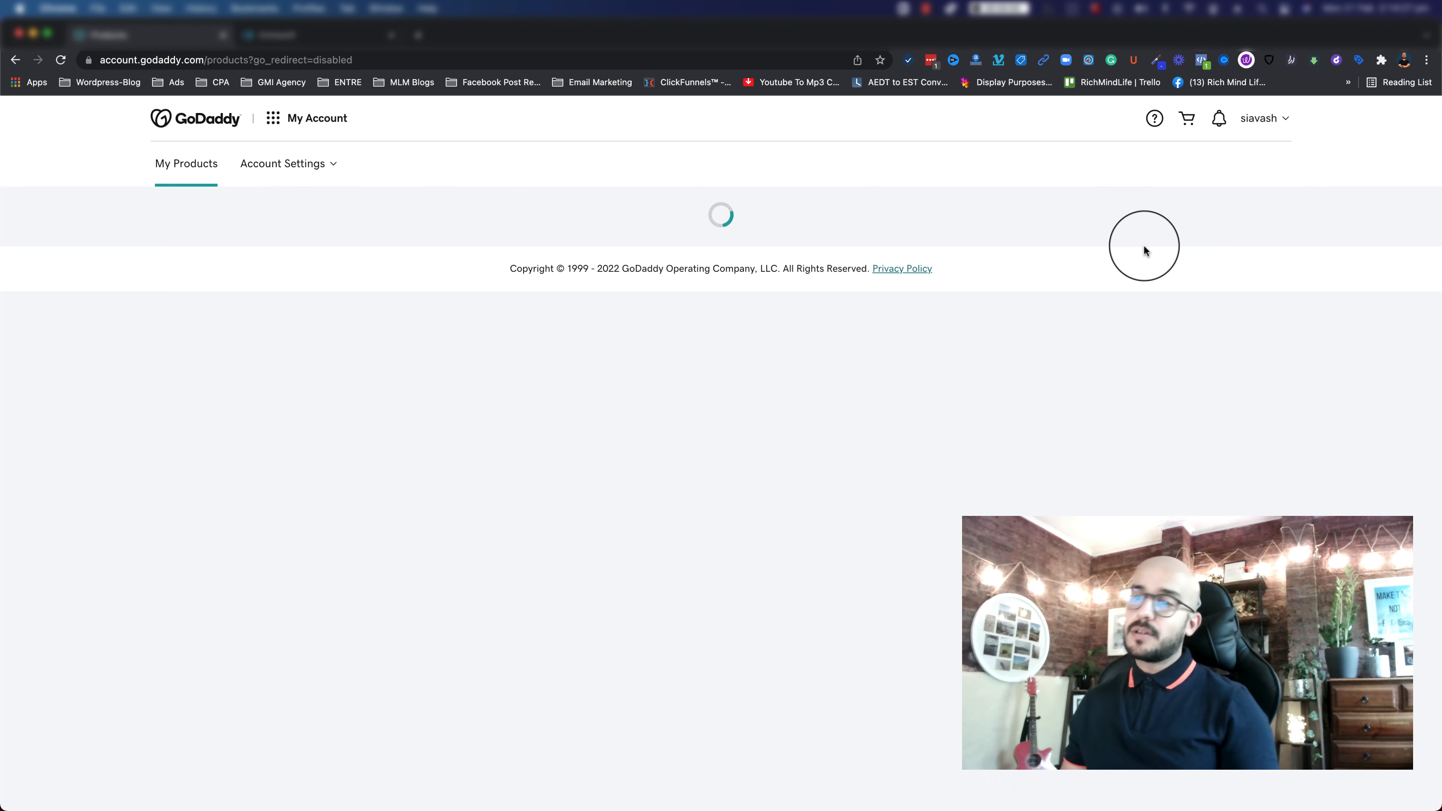
- Open the DNS management page for the domain entremastermind.com from the product list
scroll(751, 373, "down", 5)
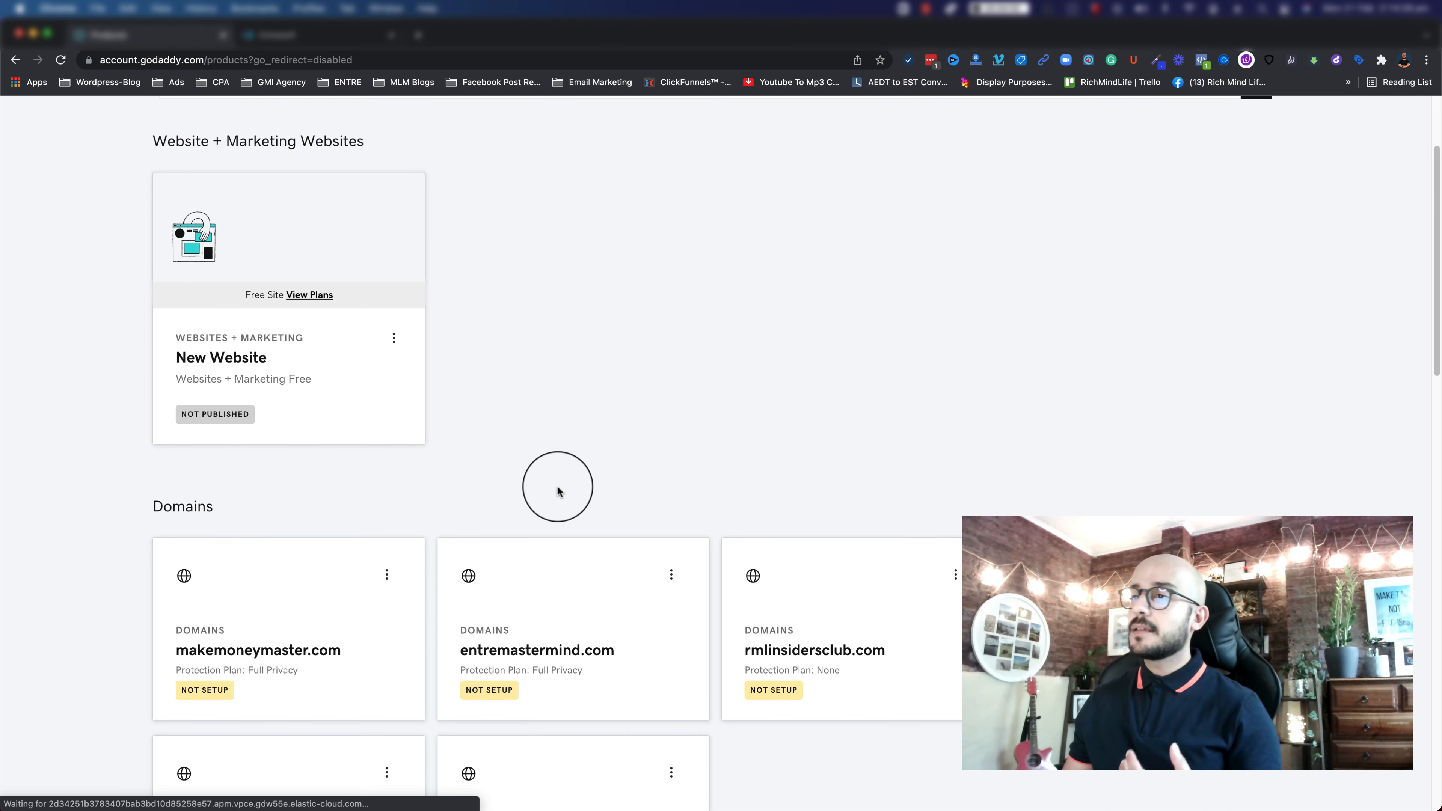
scroll(464, 541, "down", 3)
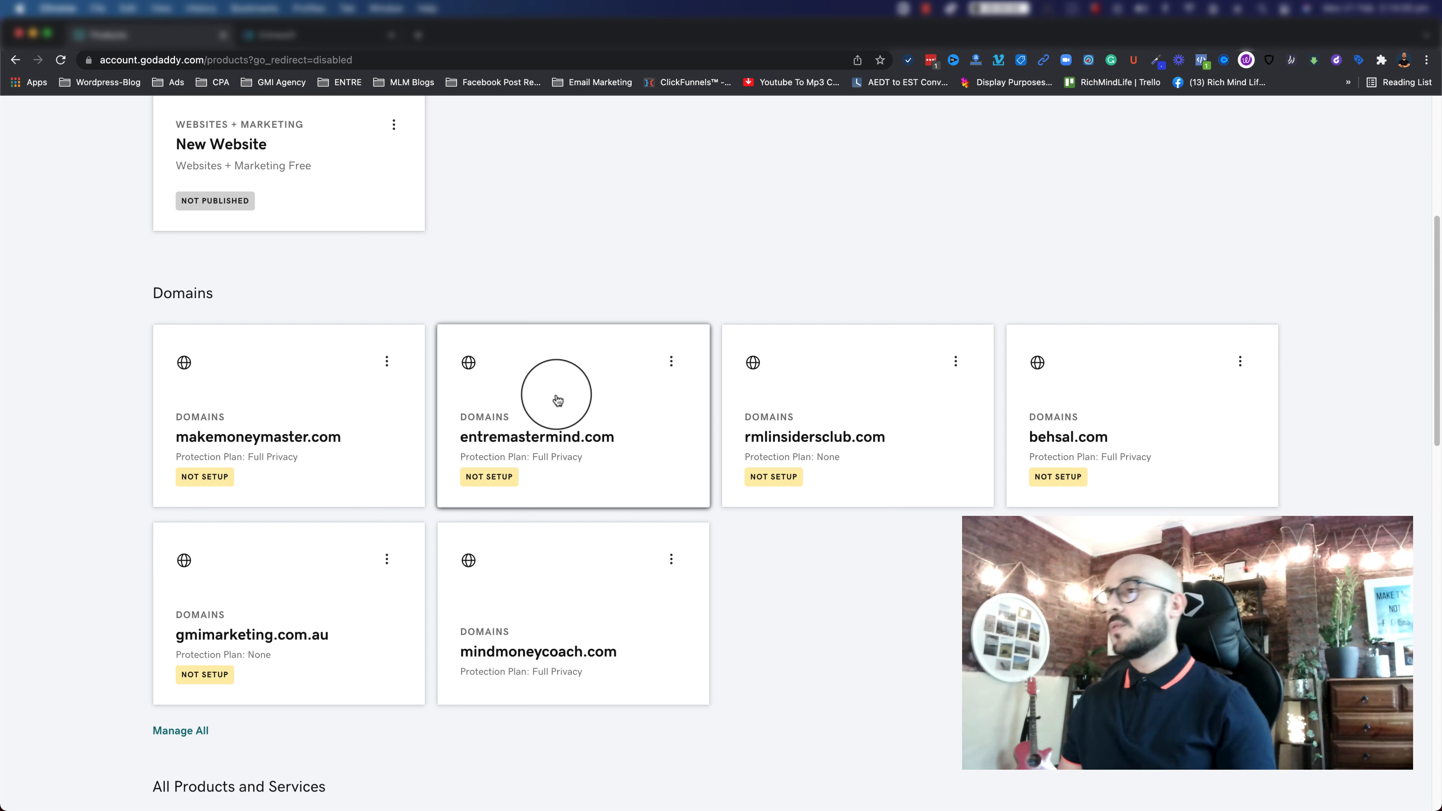
left_click(672, 362)
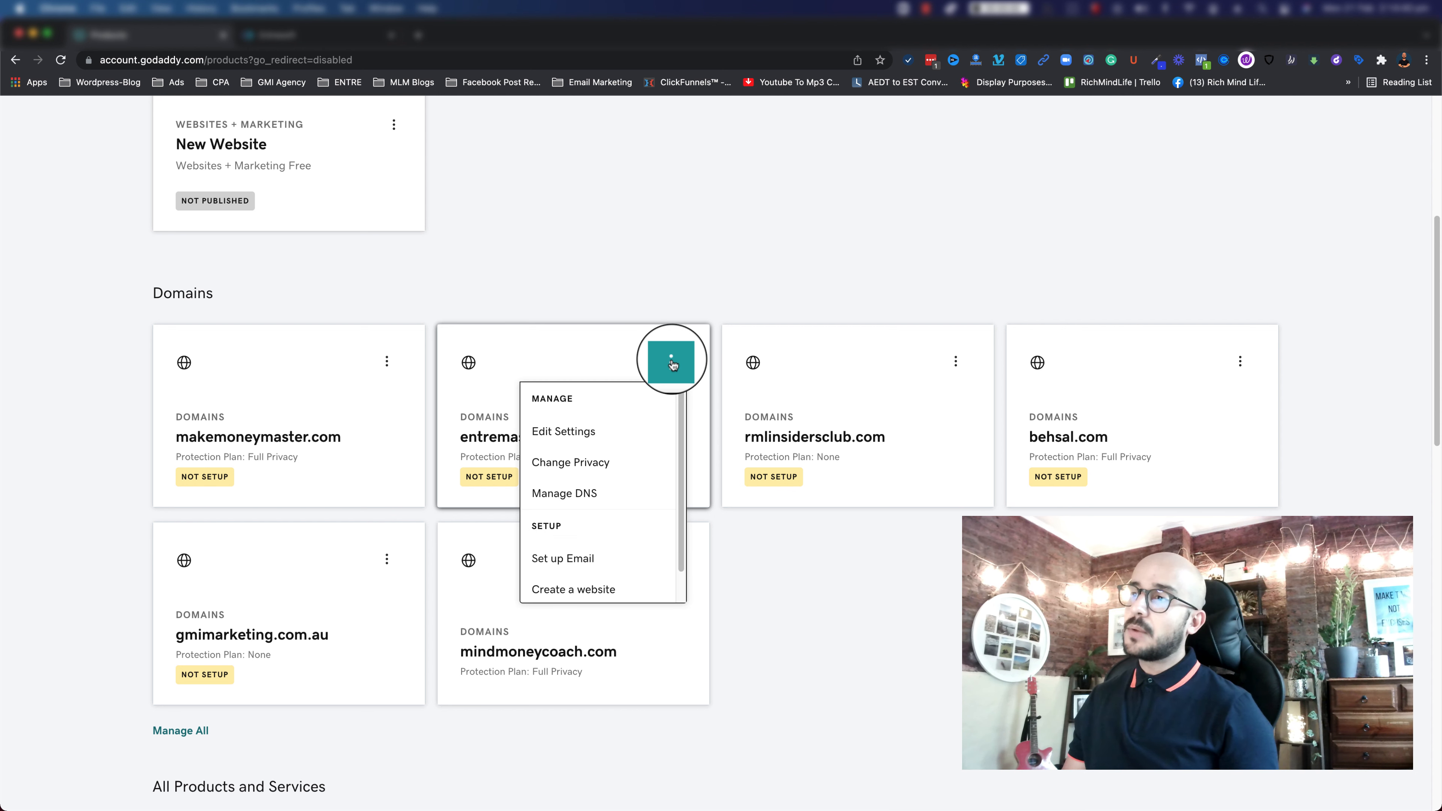
left_click(576, 503)
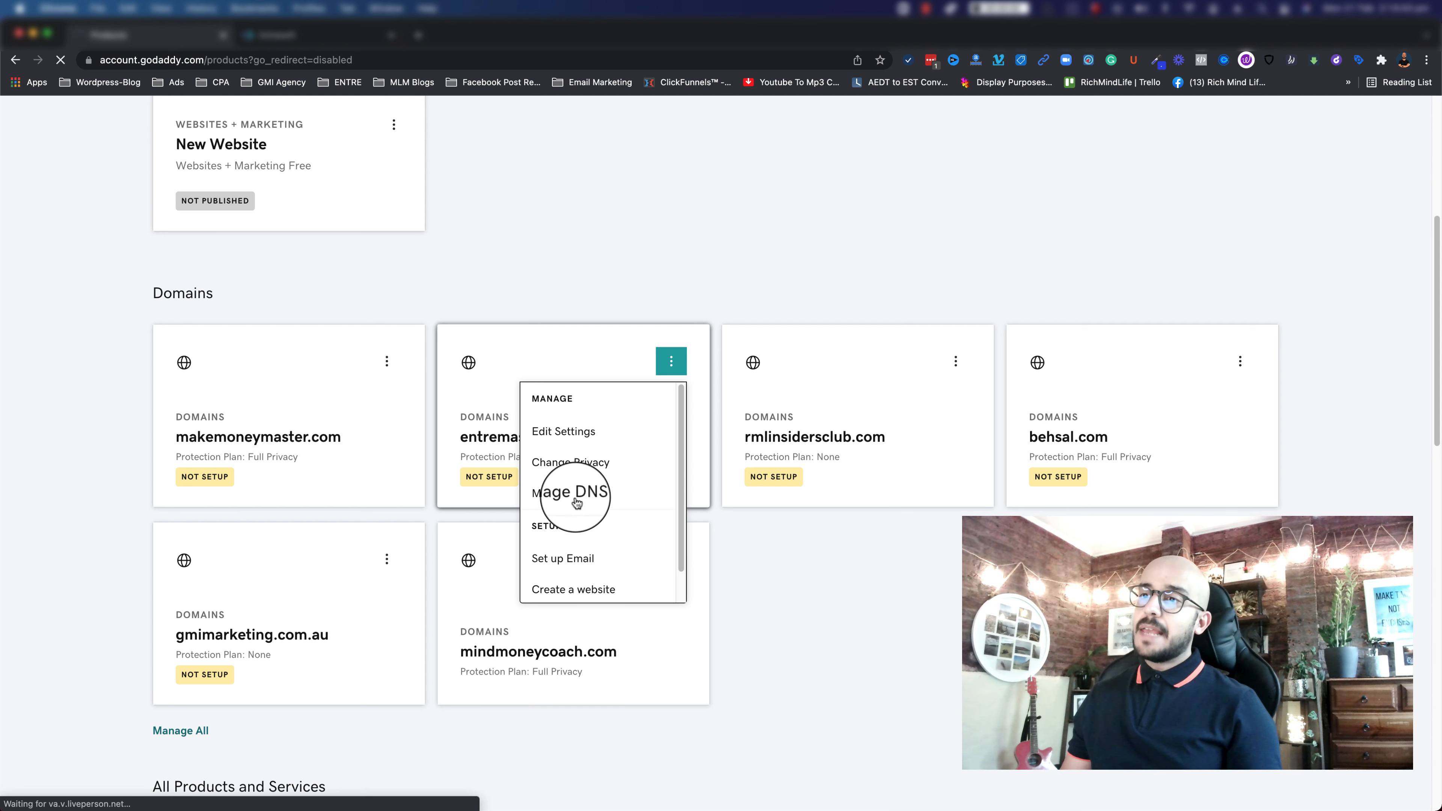
- Show 50 DNS records per page for entremastermind.com and look through the full record list
scroll(572, 502, "down", 5)
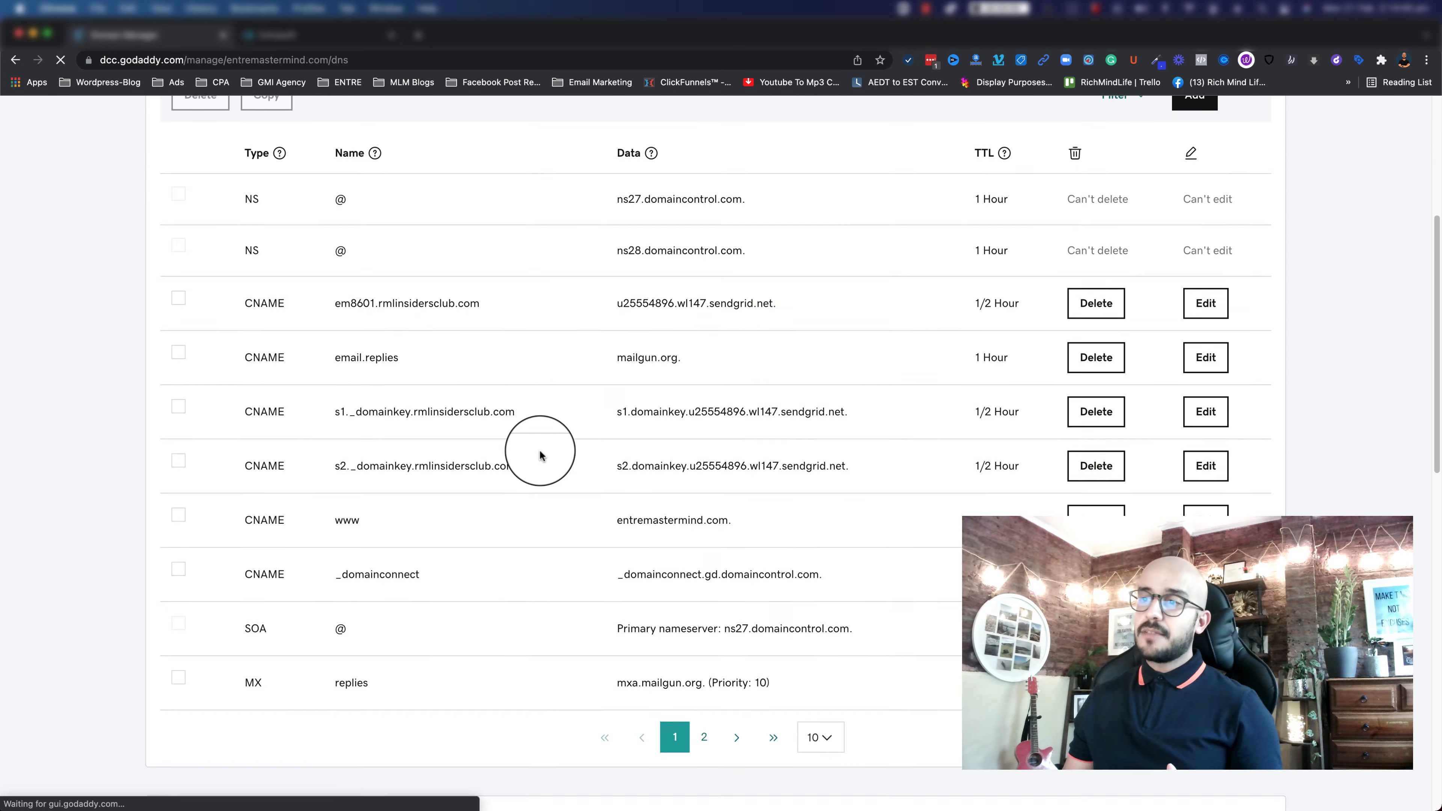
scroll(515, 322, "up", 4)
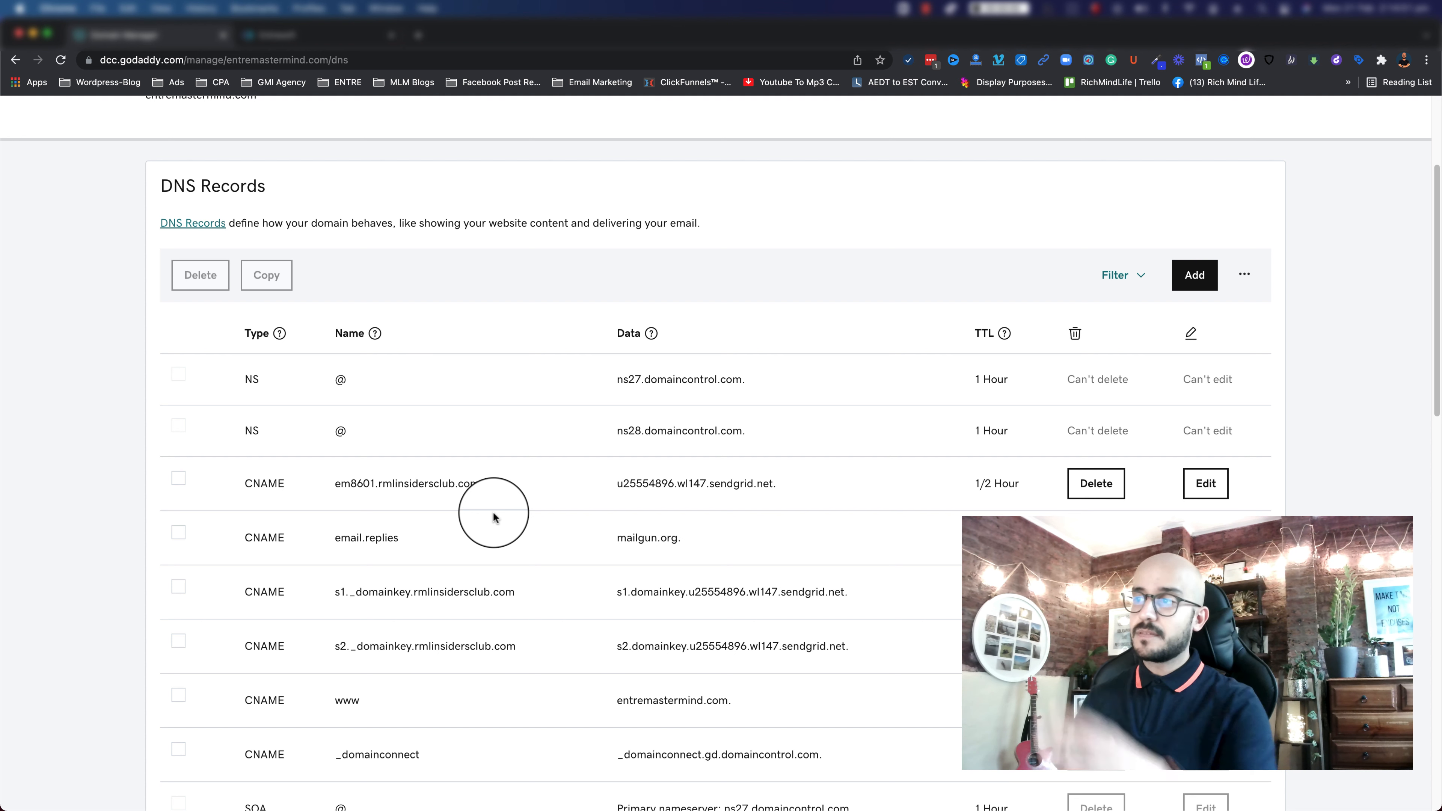
scroll(481, 511, "down", 5)
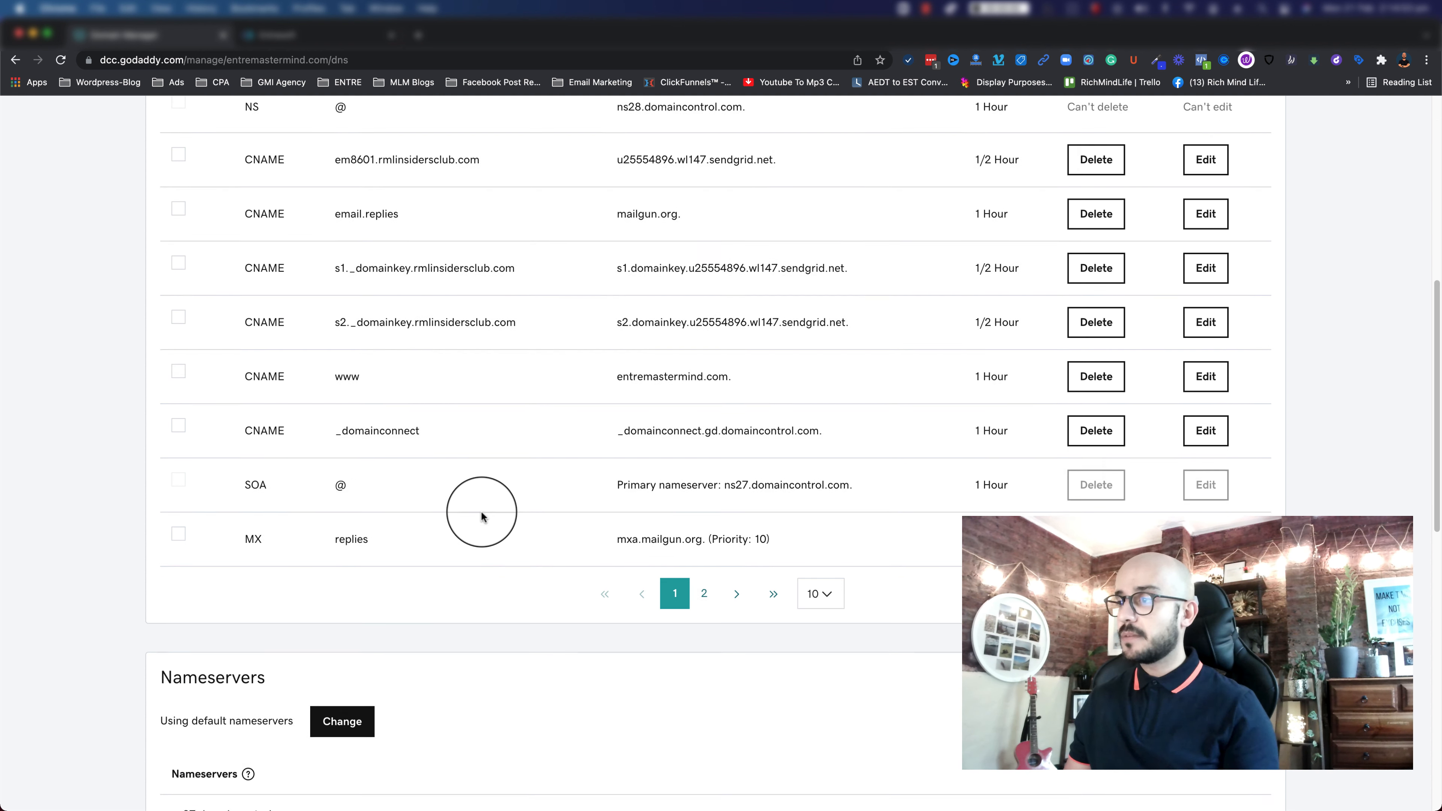
left_click(824, 589)
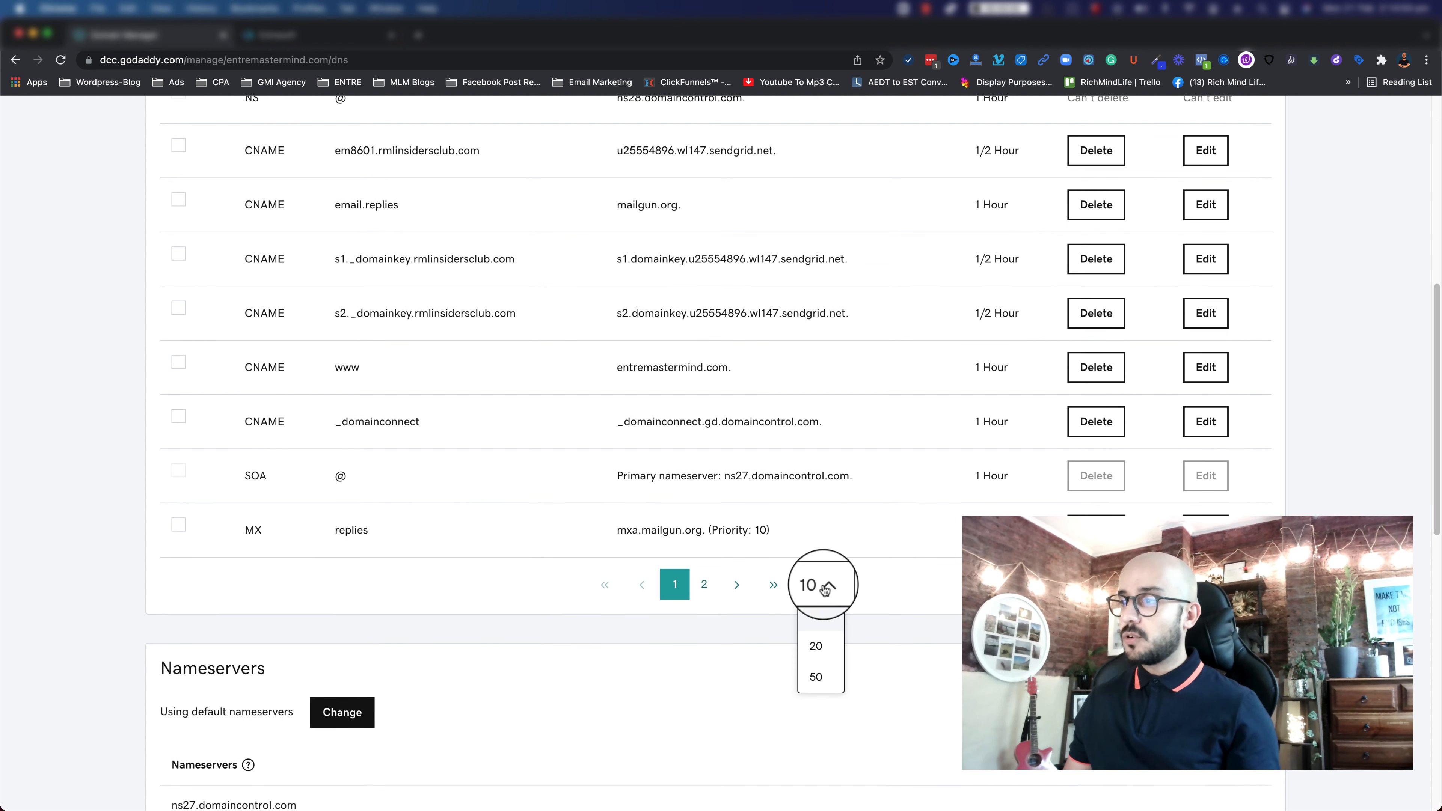
left_click(821, 677)
scroll(719, 579, "up", 5)
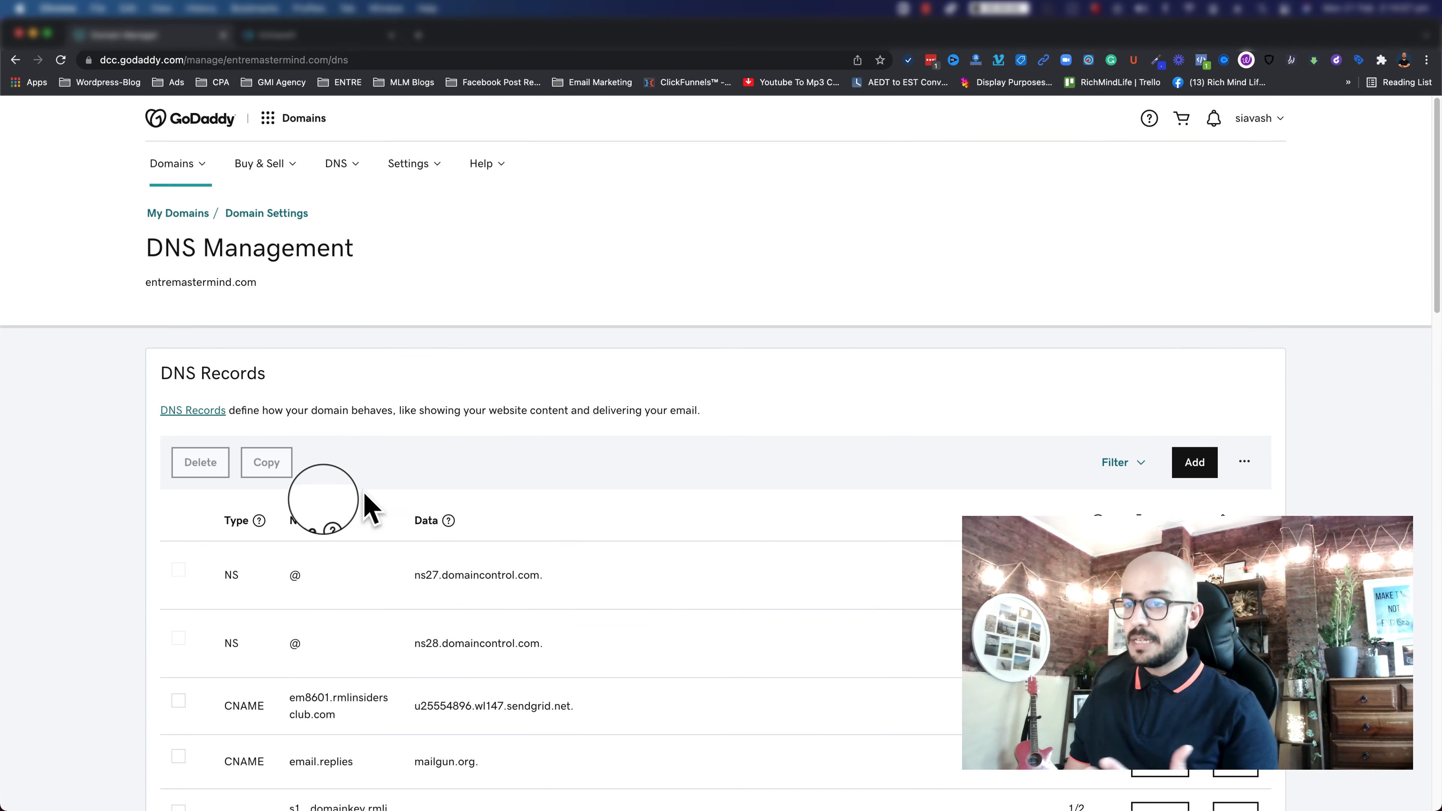
scroll(307, 566, "down", 4)
scroll(301, 450, "down", 10)
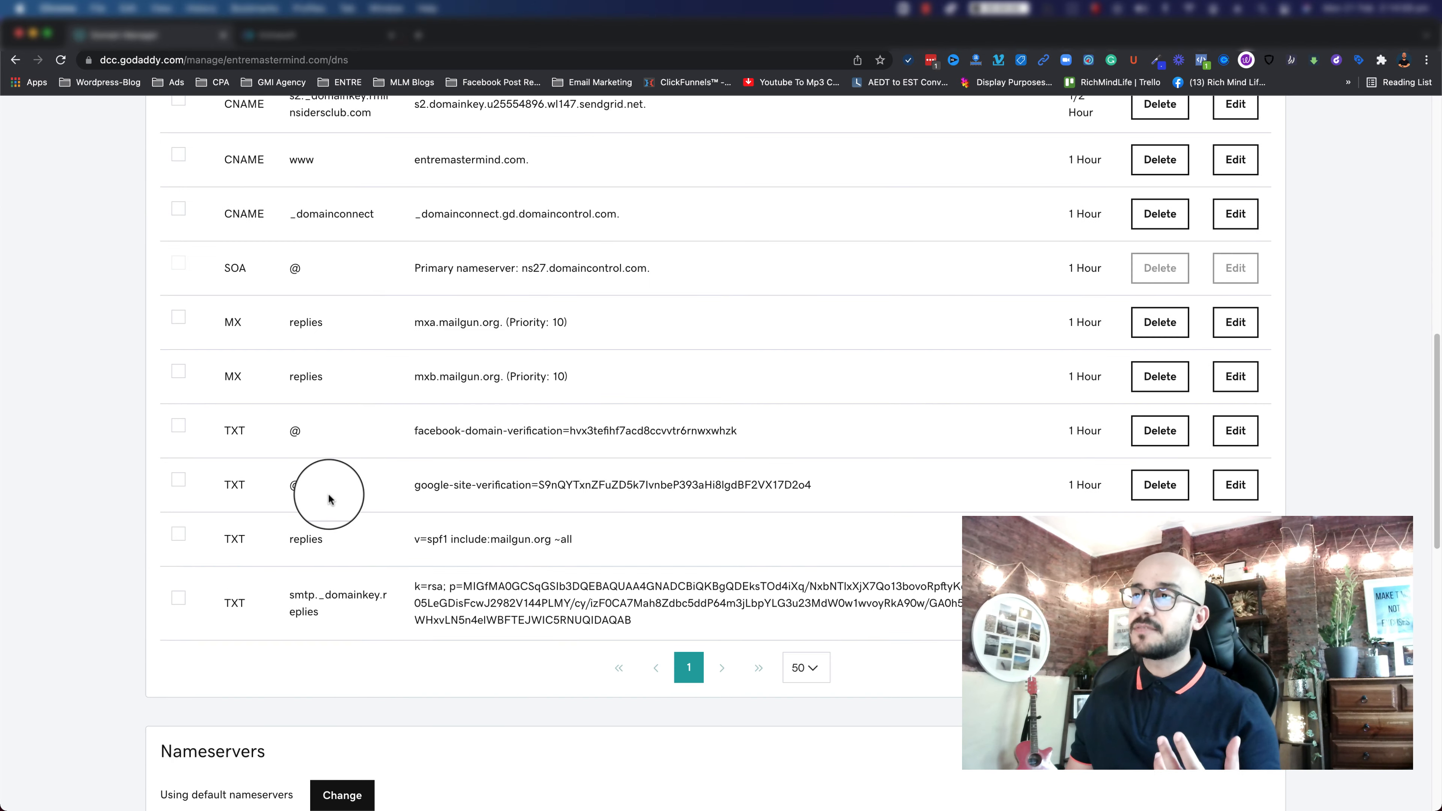
scroll(322, 490, "up", 4)
scroll(359, 510, "up", 10)
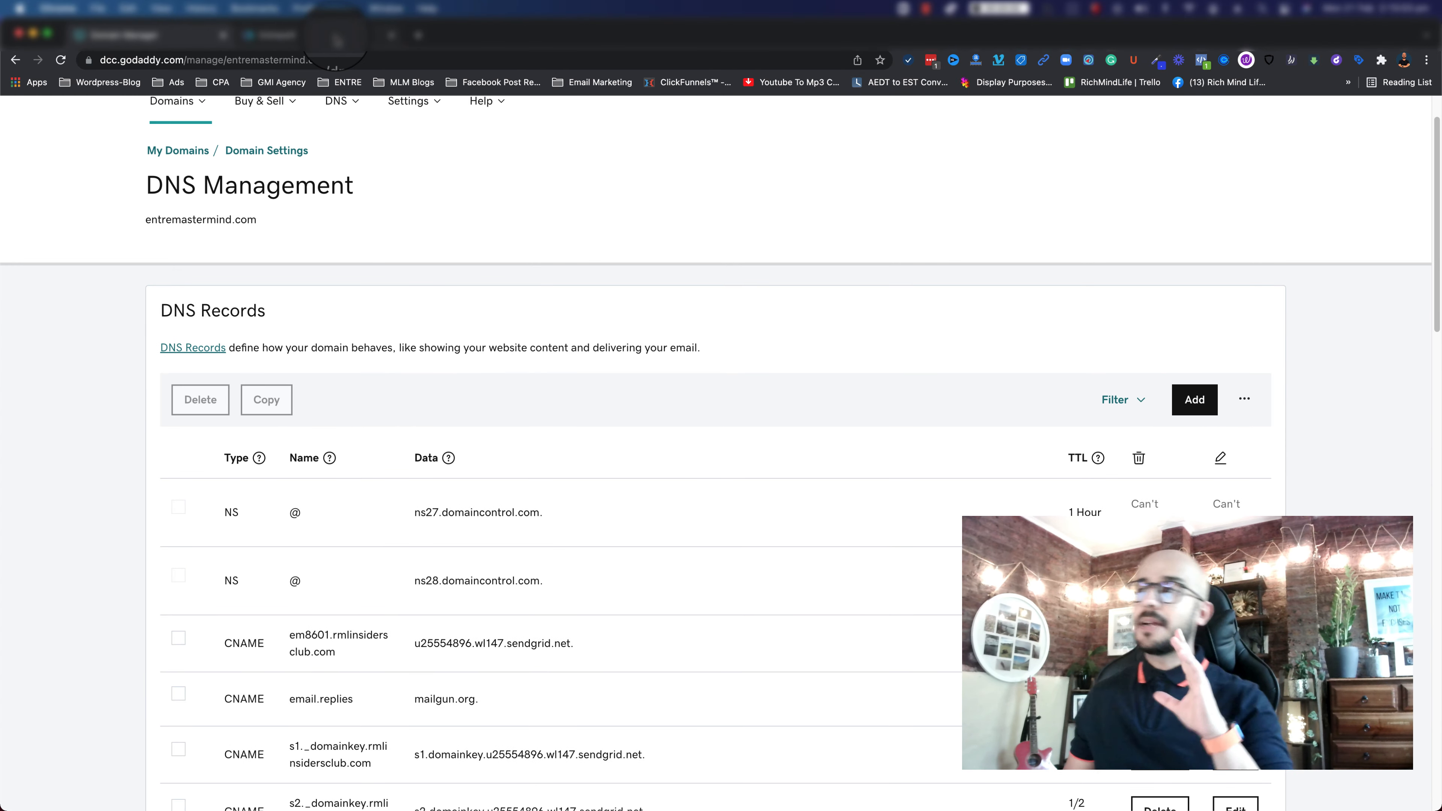
- Switch to Entresoft and start adding a new domain in the location's domain settings
left_click(336, 37)
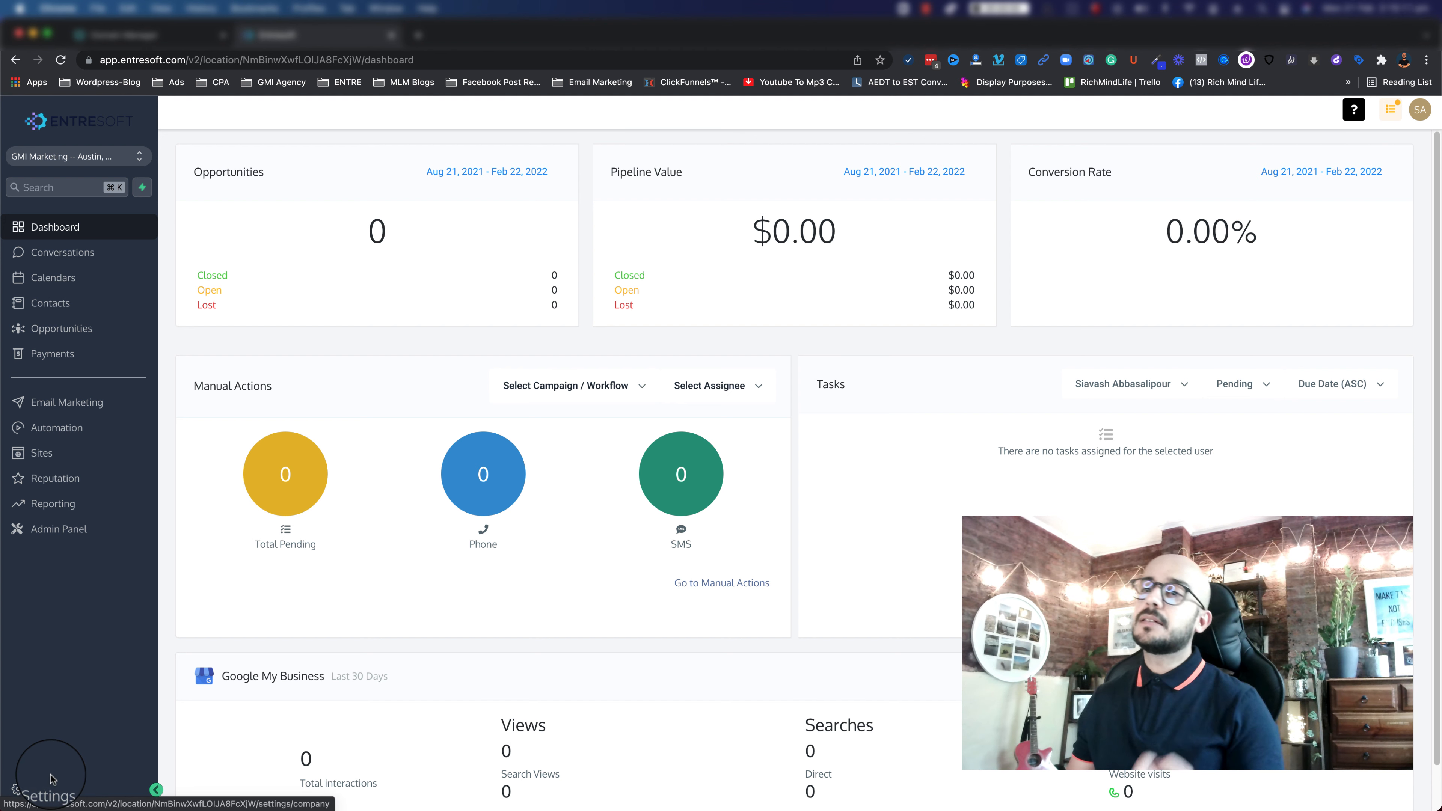
left_click(54, 792)
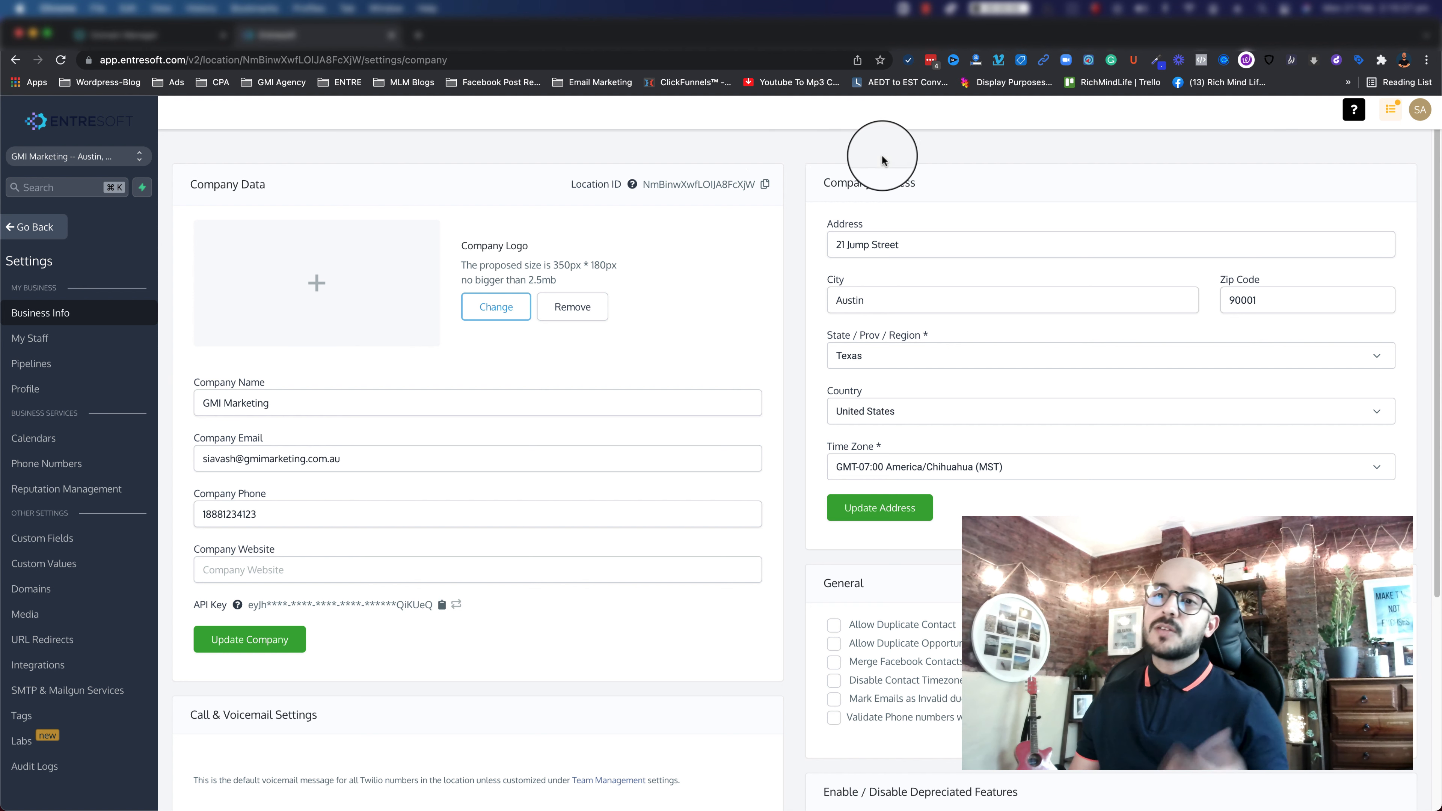
left_click(50, 592)
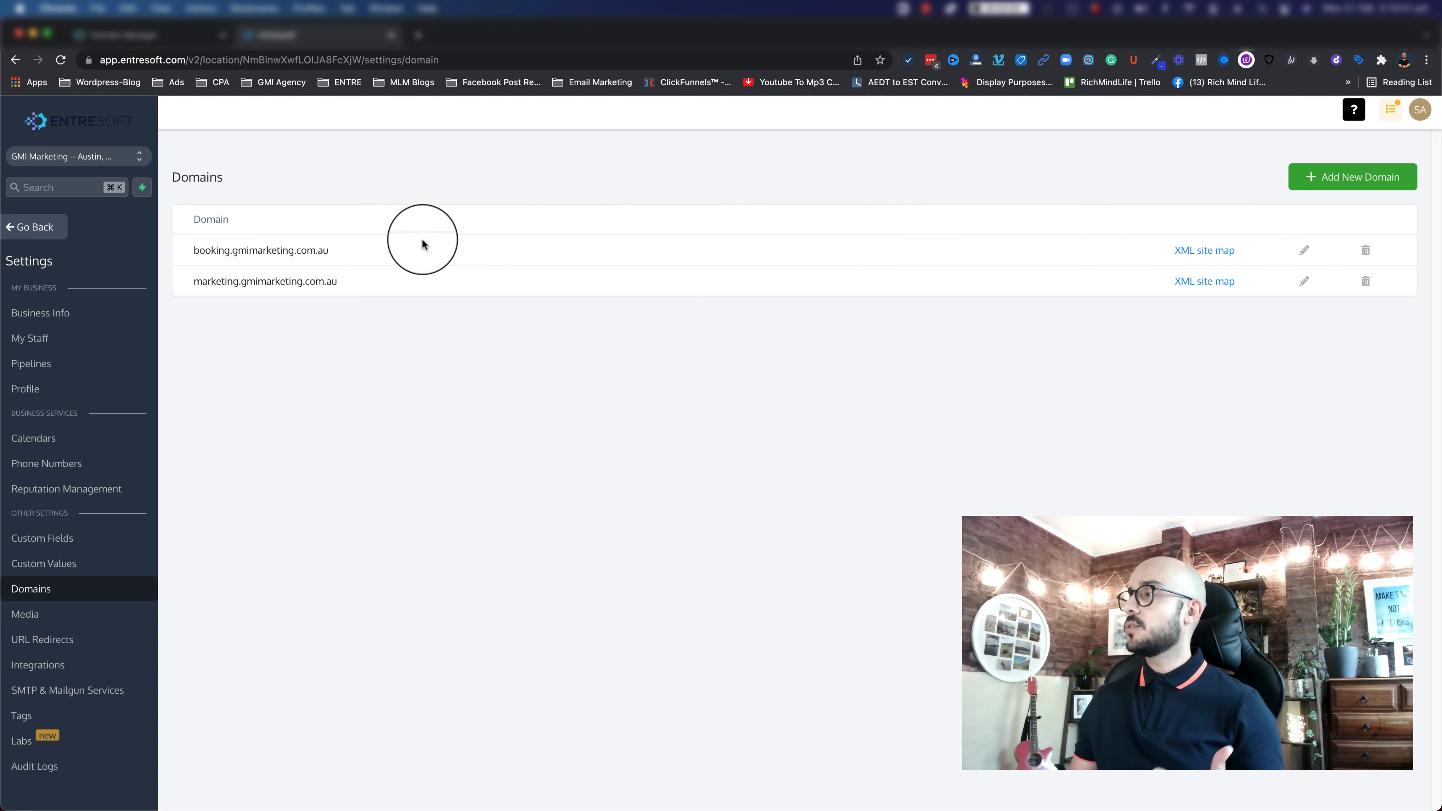
left_click(1360, 178)
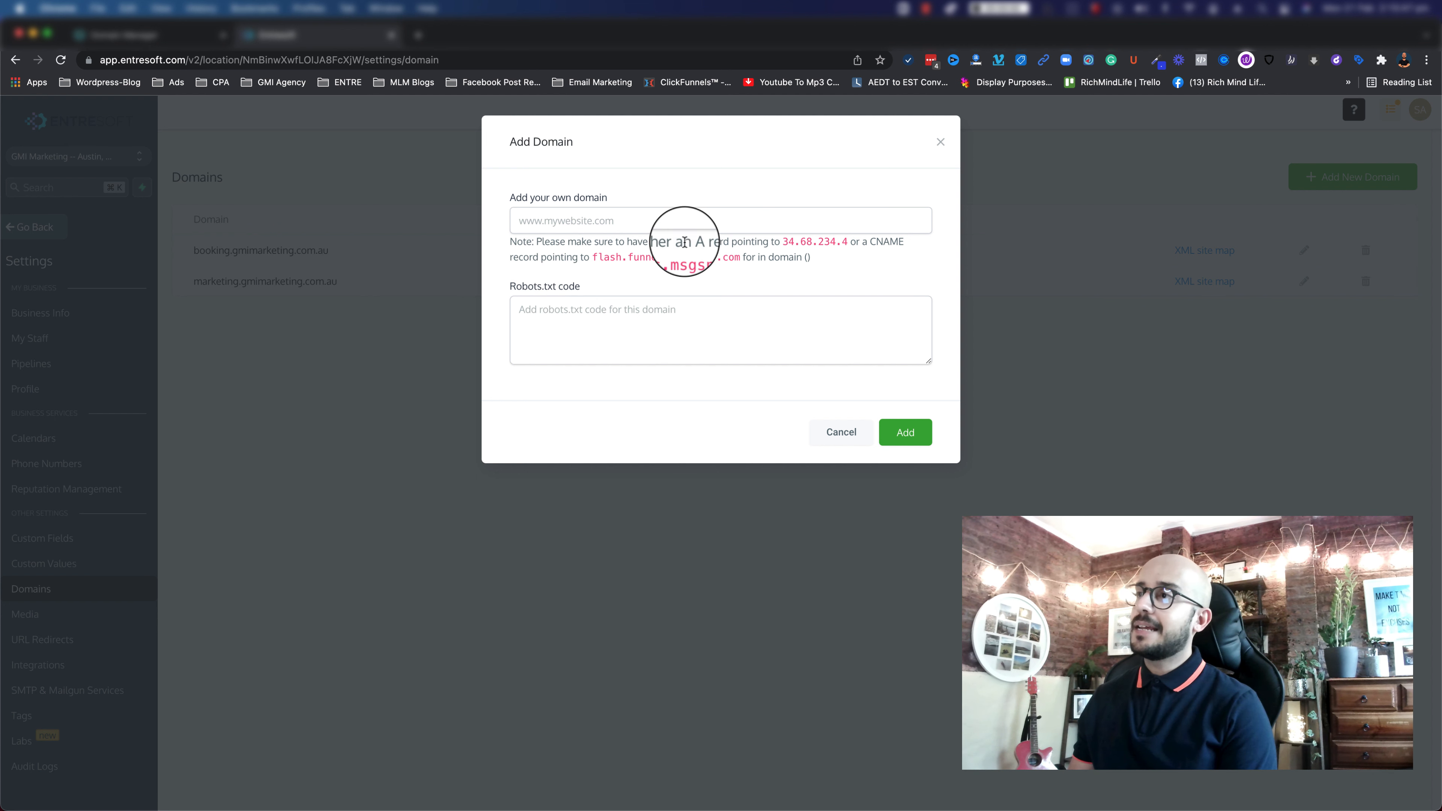
- Copy the A record IP address 34.68.234.4 from the note on adding a domain
left_click_drag(690, 242, 839, 242)
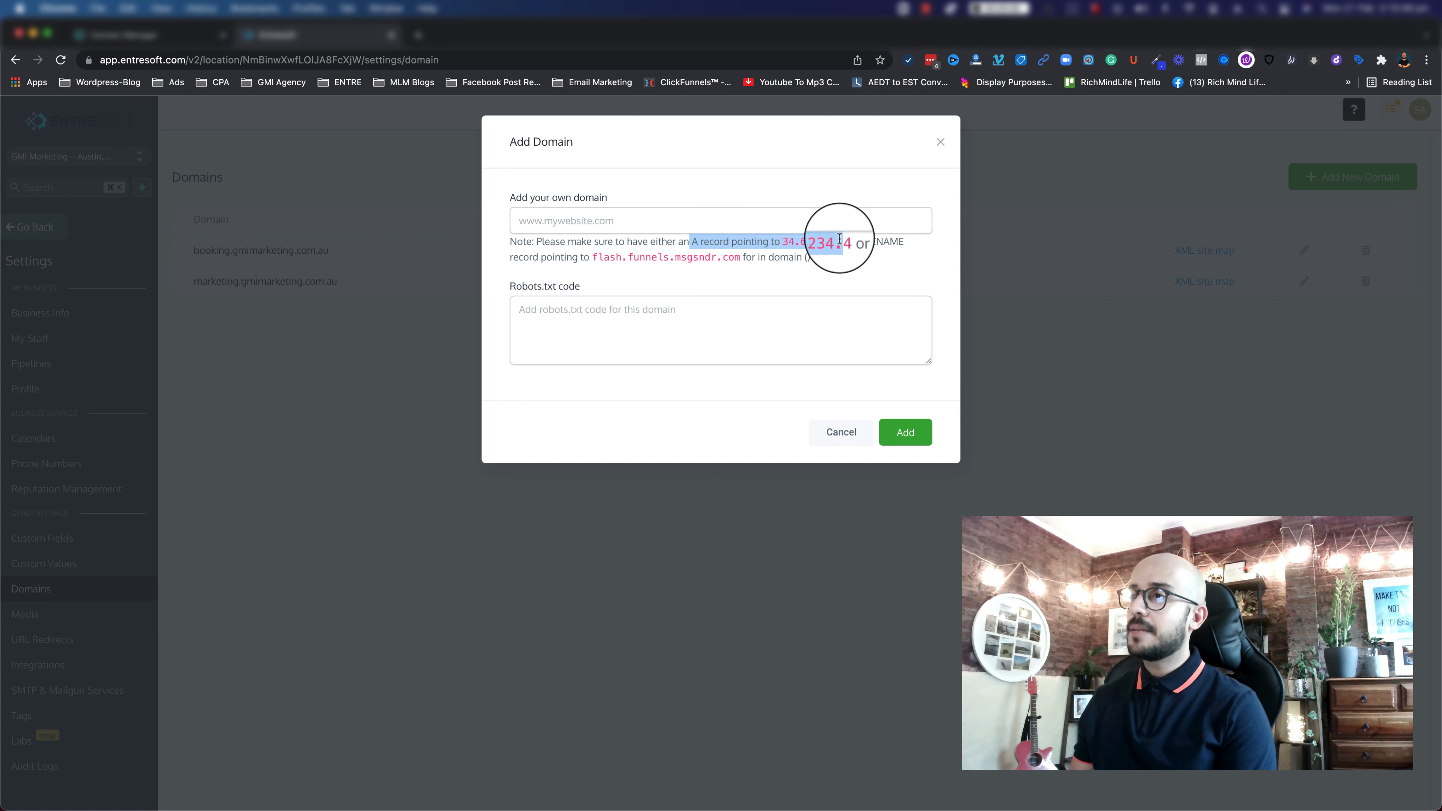
left_click_drag(596, 260, 695, 260)
left_click(698, 260)
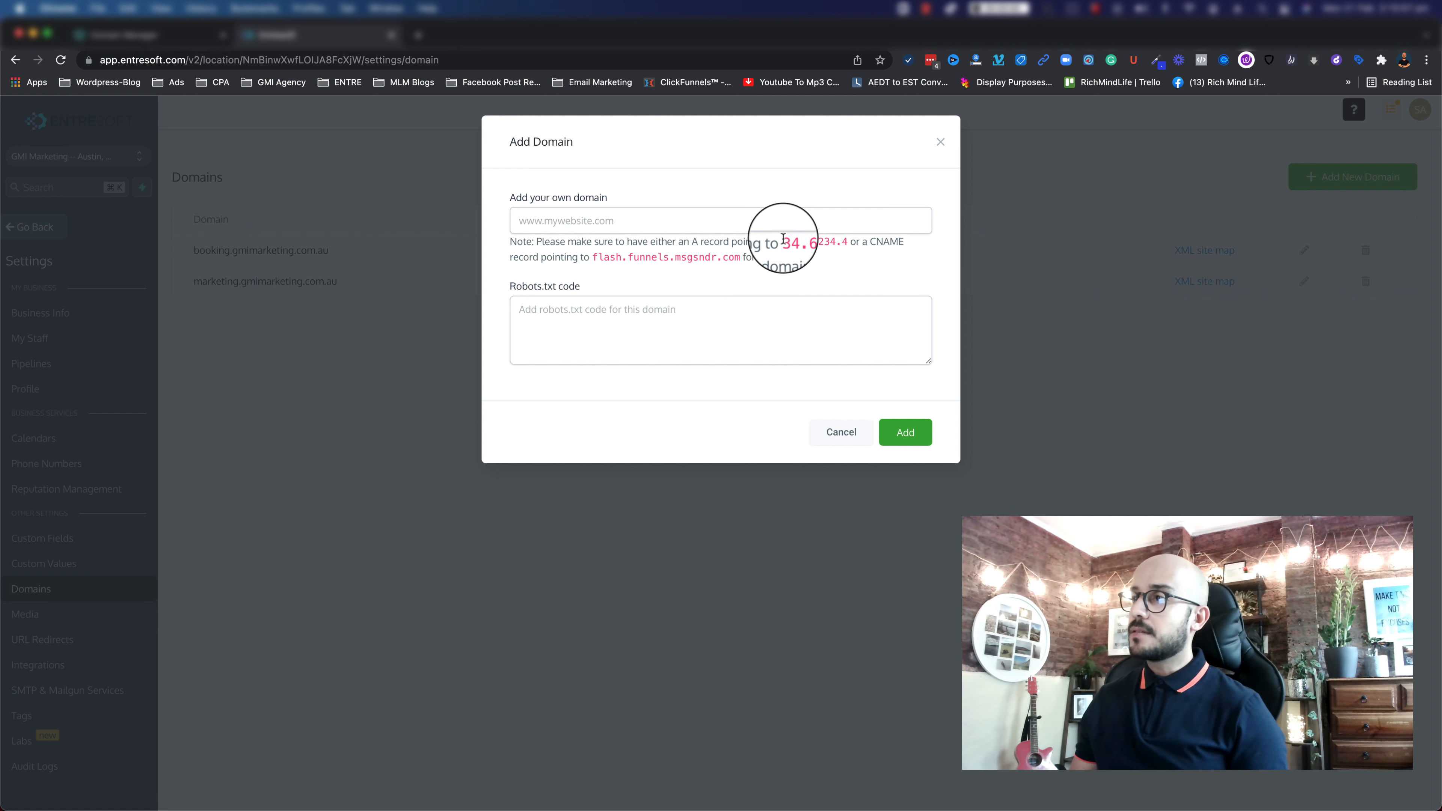
left_click_drag(783, 240, 848, 241)
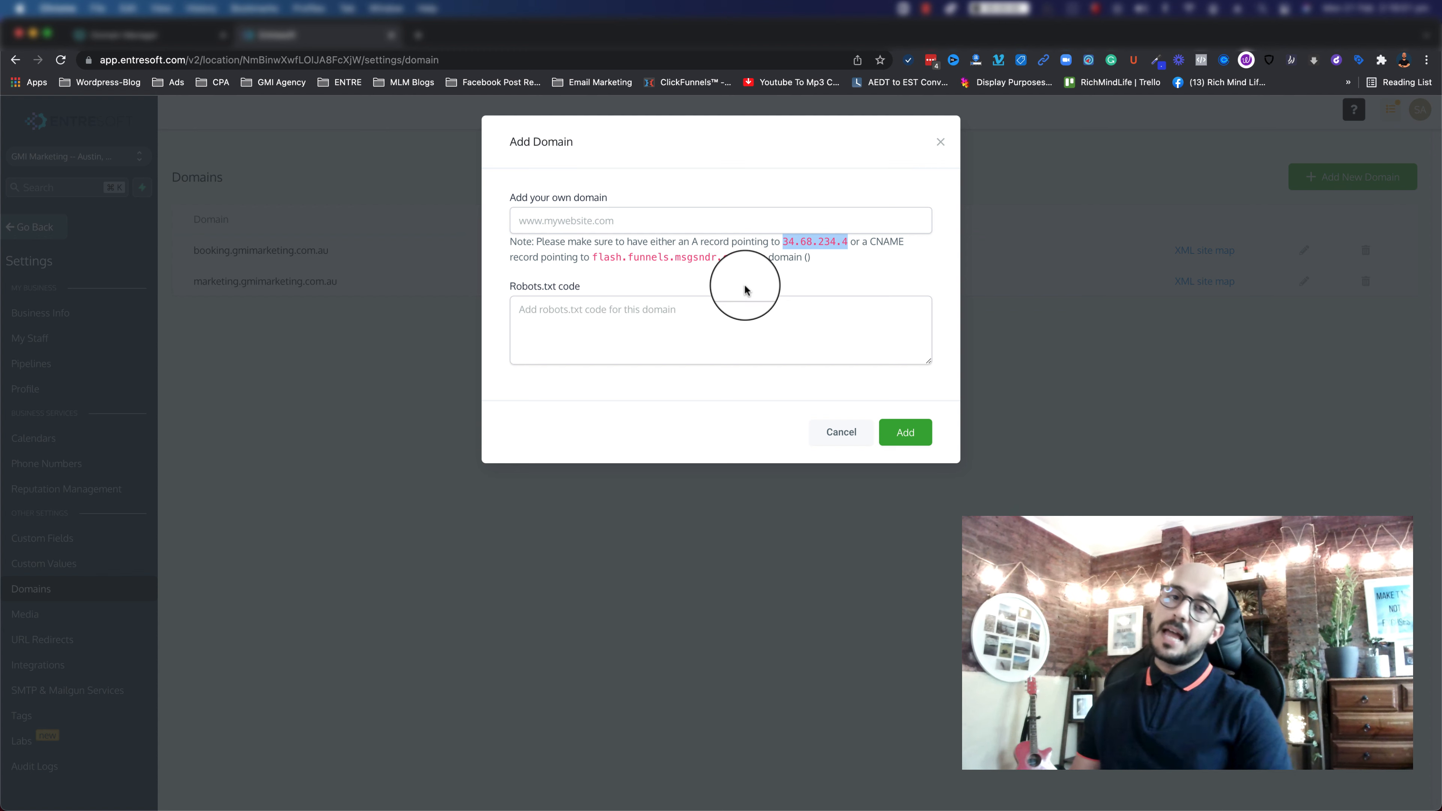
- Switch back to GoDaddy, check the existing DNS records of entremastermind.com and start a new record of type A
left_click(188, 35)
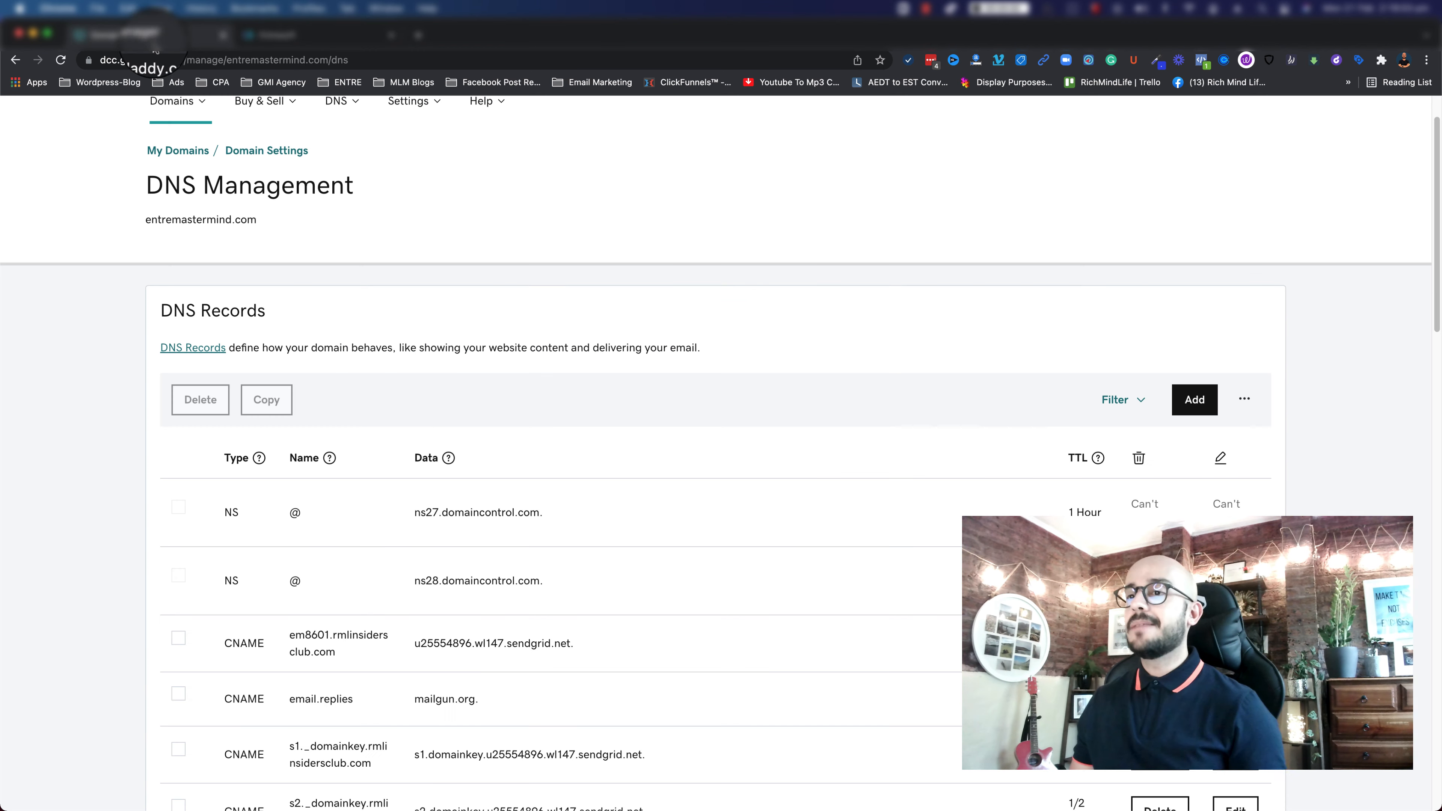
scroll(321, 363, "down", 3)
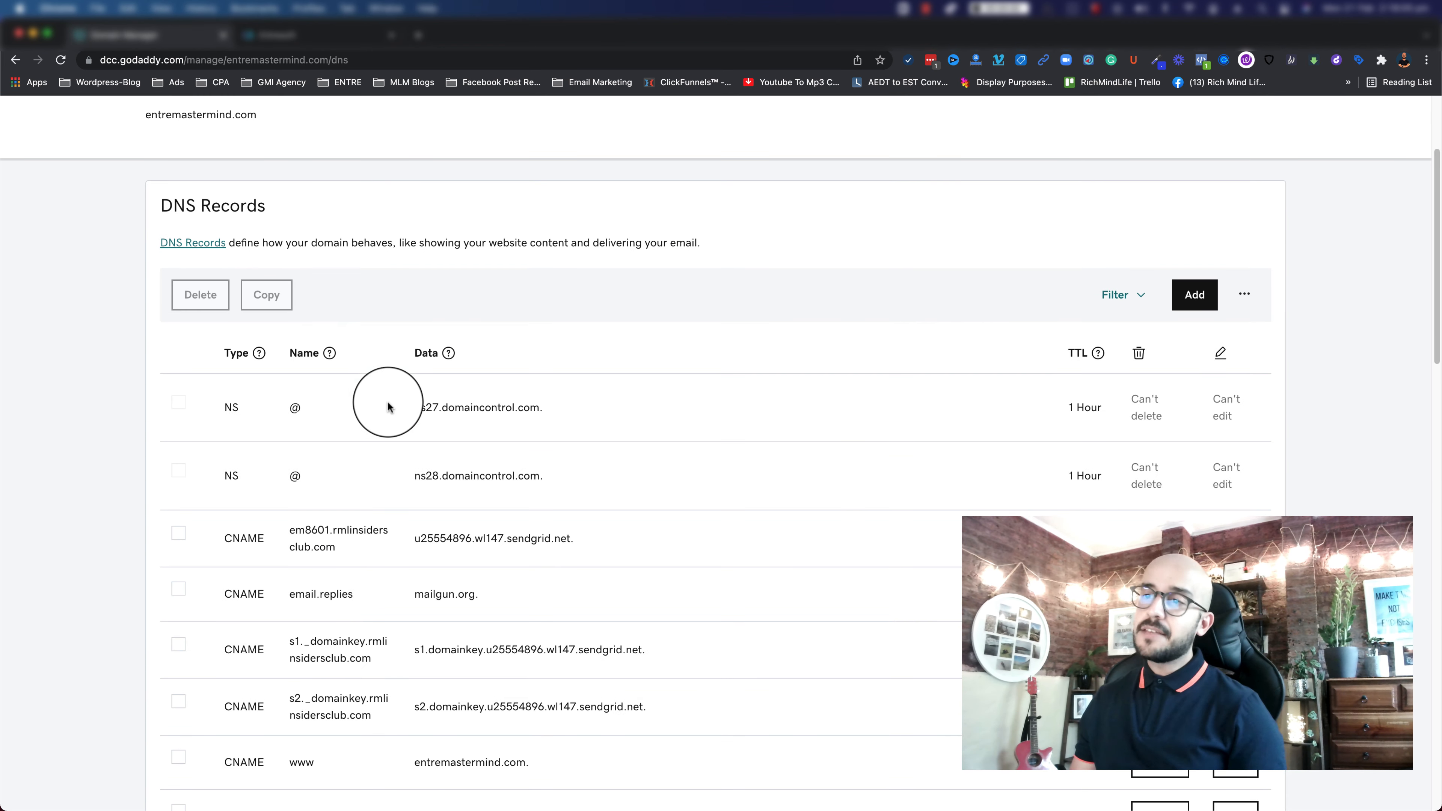
scroll(386, 406, "up", 2)
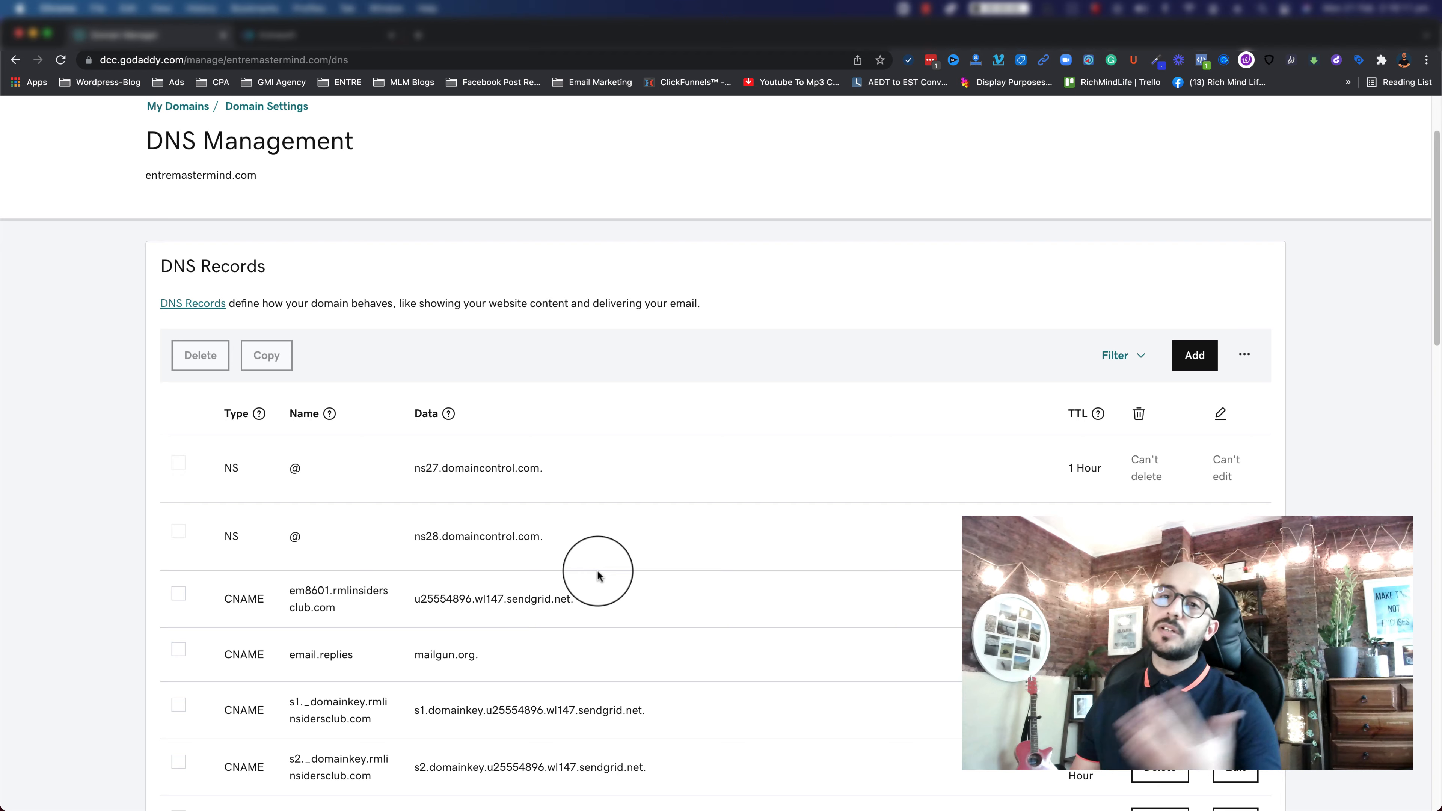
scroll(568, 410, "down", 3)
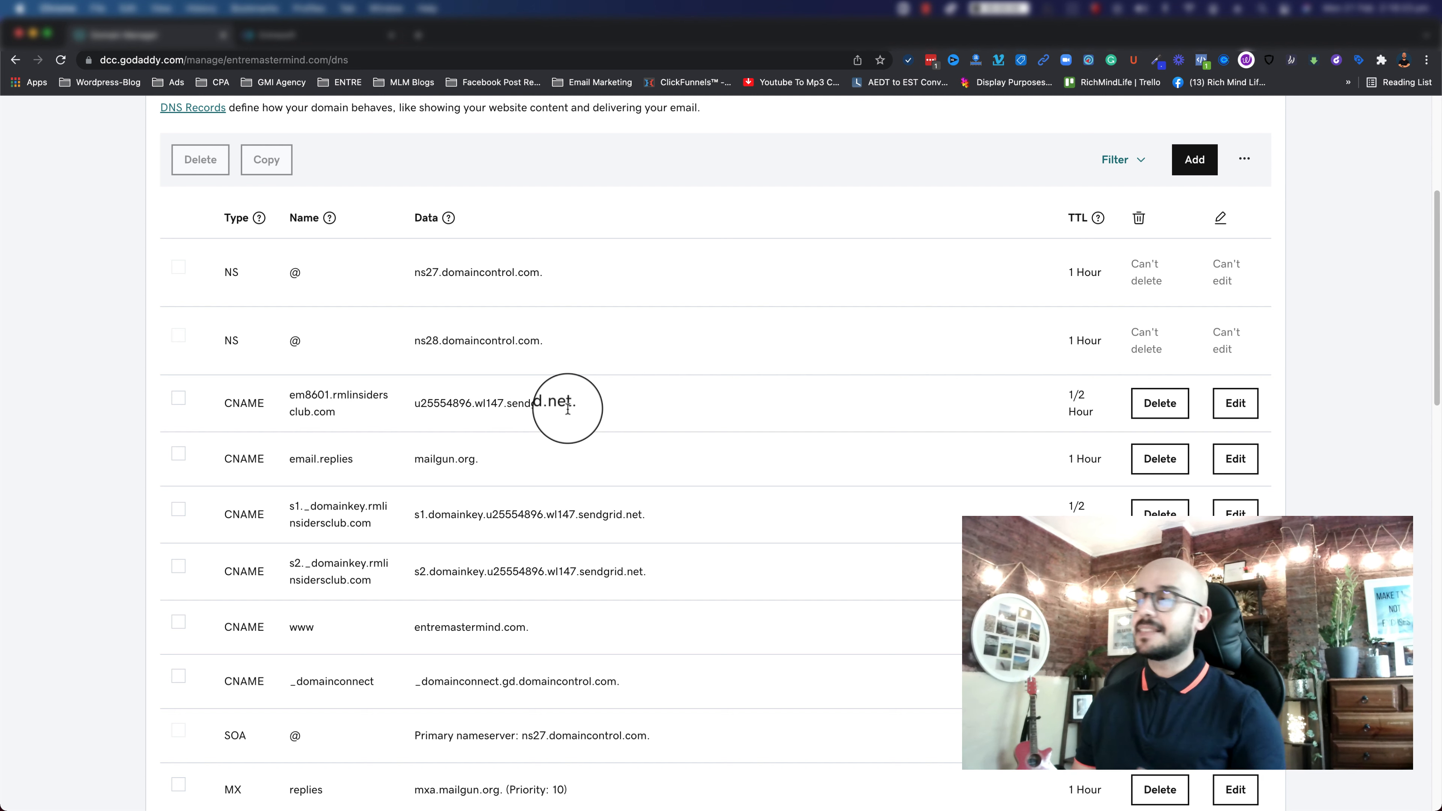
scroll(435, 428, "down", 5)
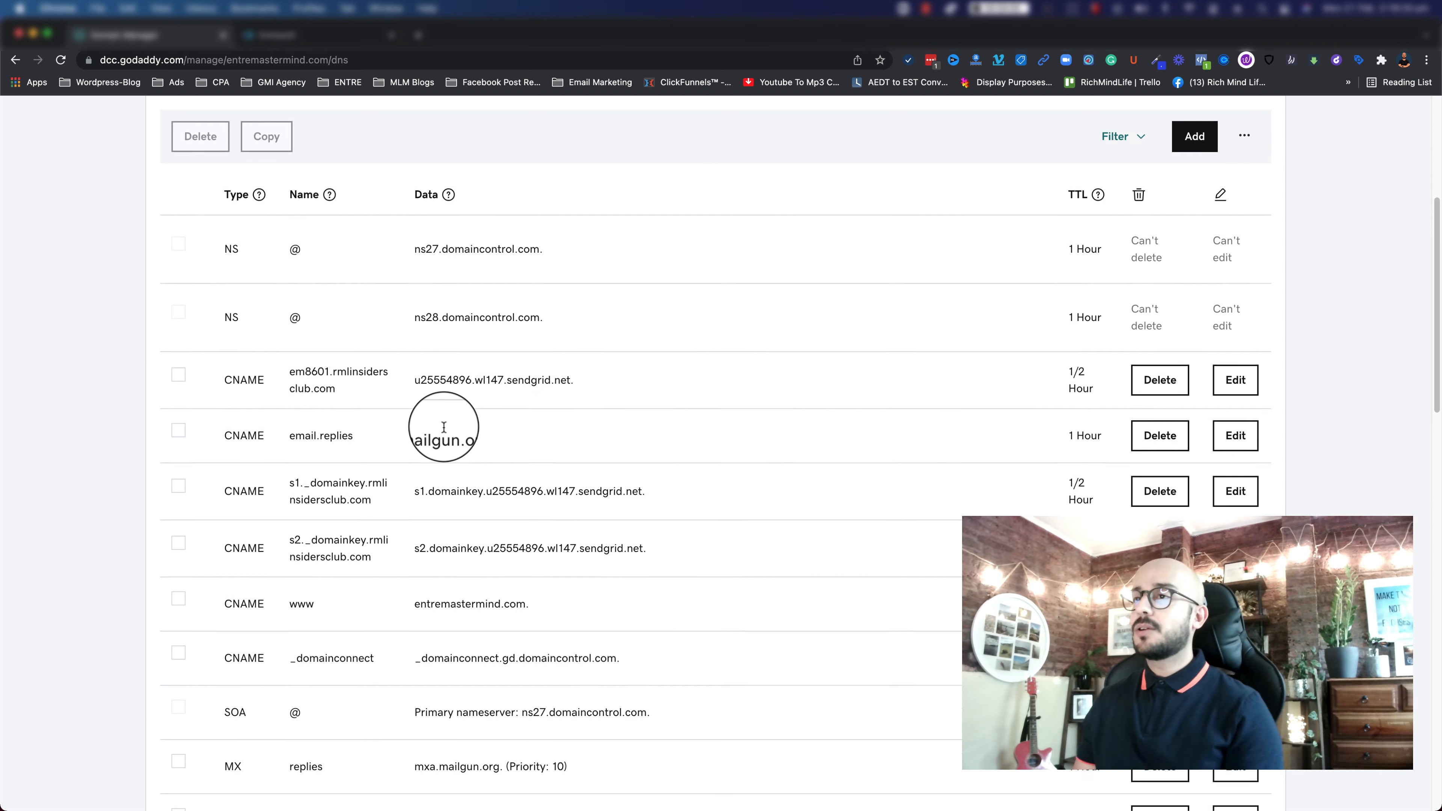
scroll(346, 398, "up", 10)
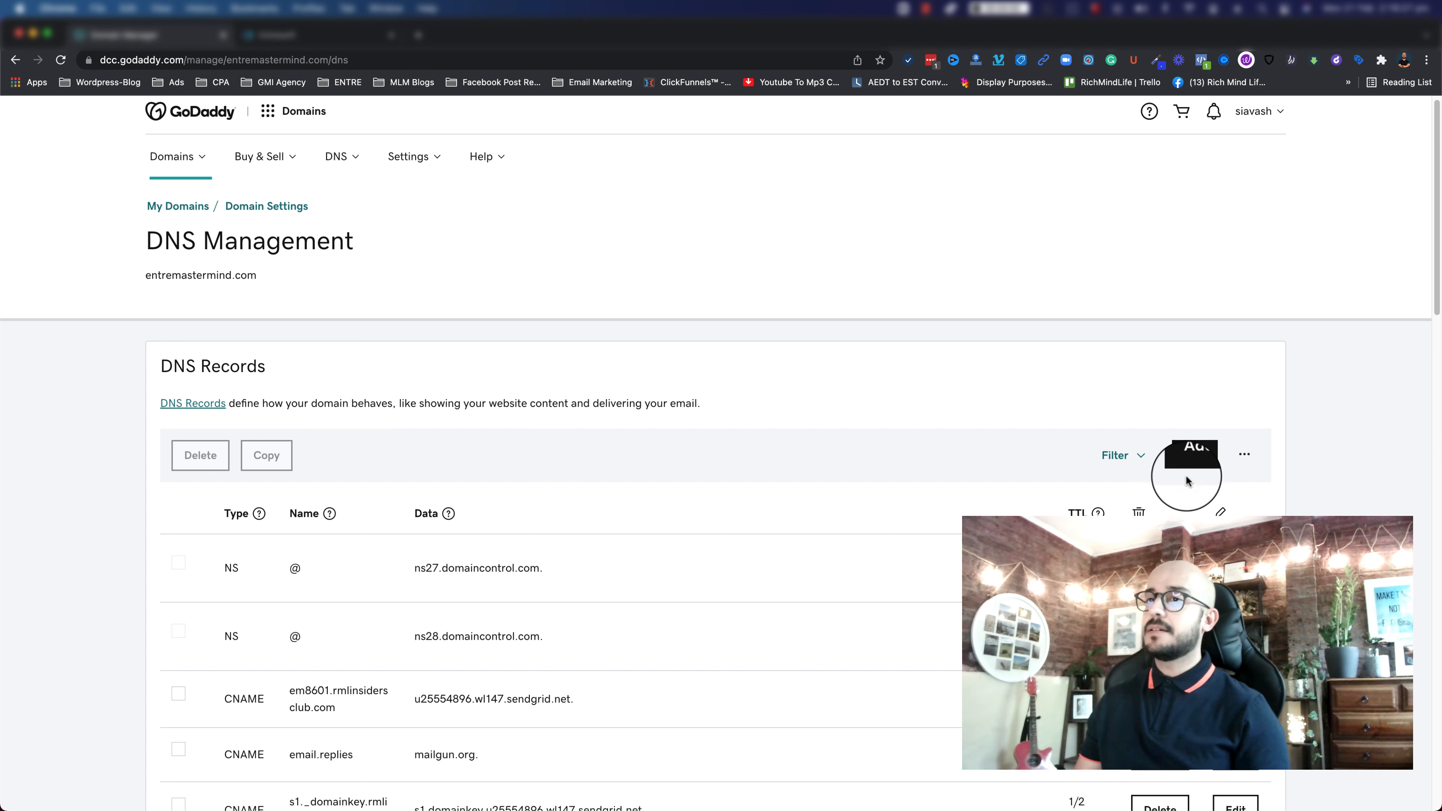
left_click(1195, 466)
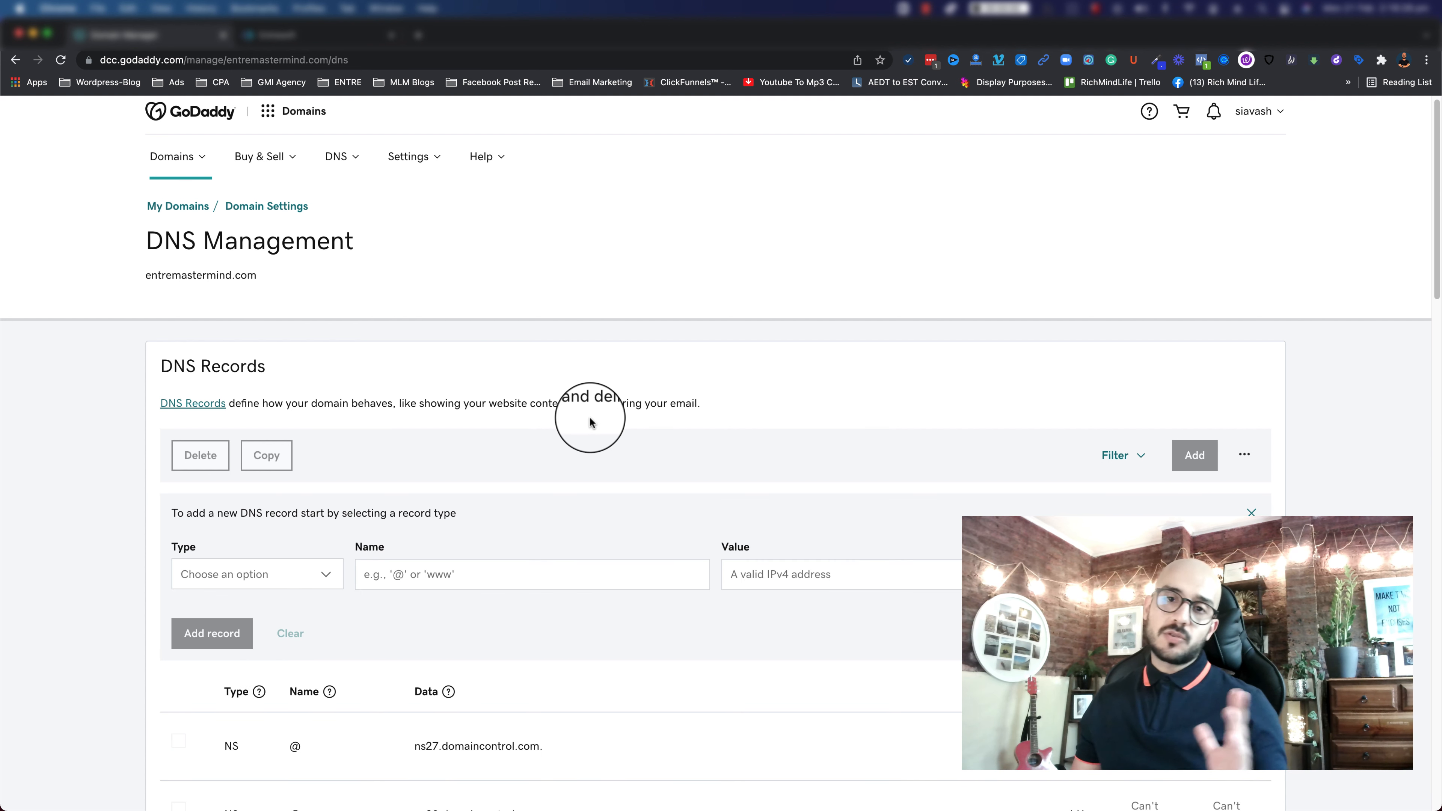
left_click(326, 577)
left_click(274, 617)
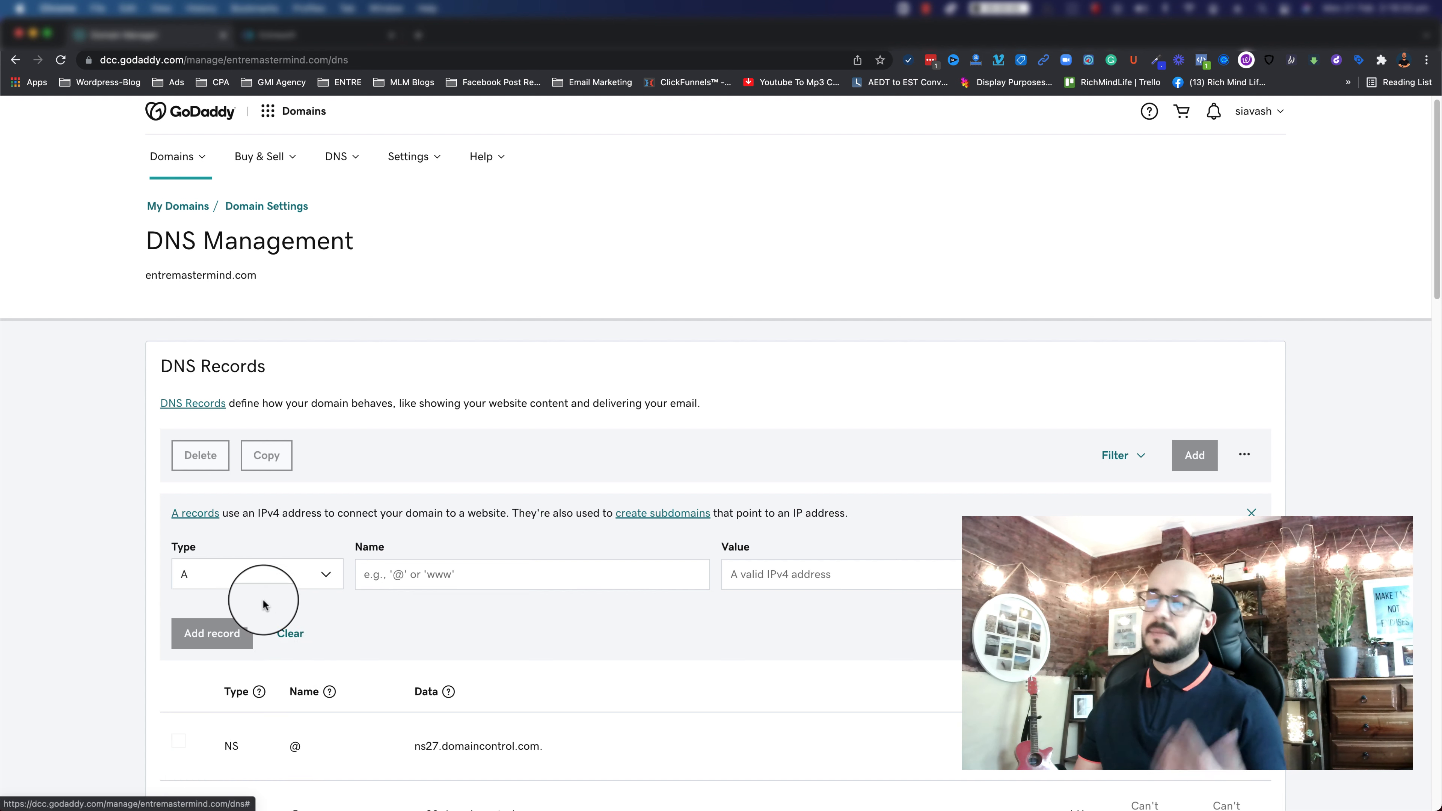
- Name the A record @, paste 34.68.234.4 as its value and add the record
left_click(412, 579)
type("@")
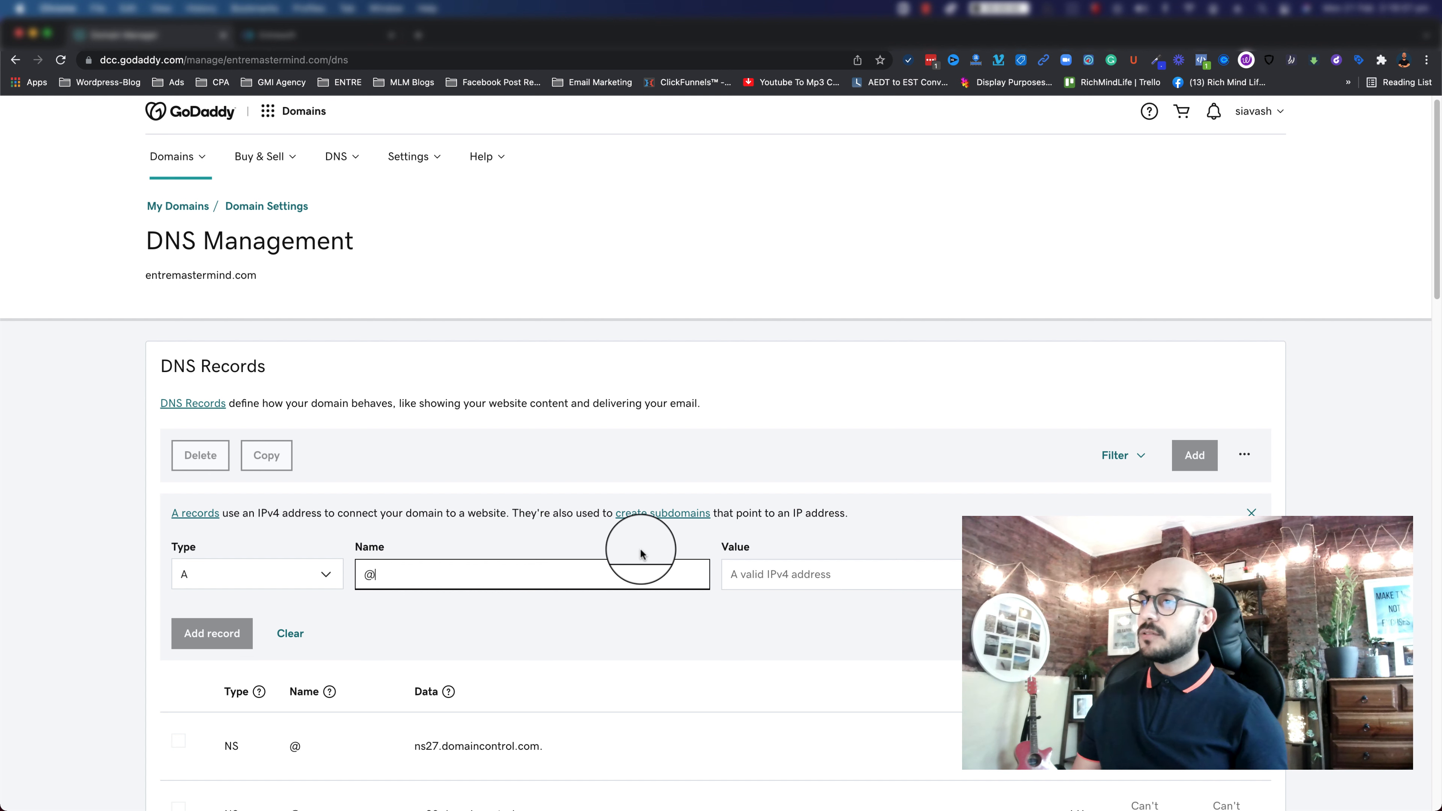
left_click(727, 574)
right_click(728, 576)
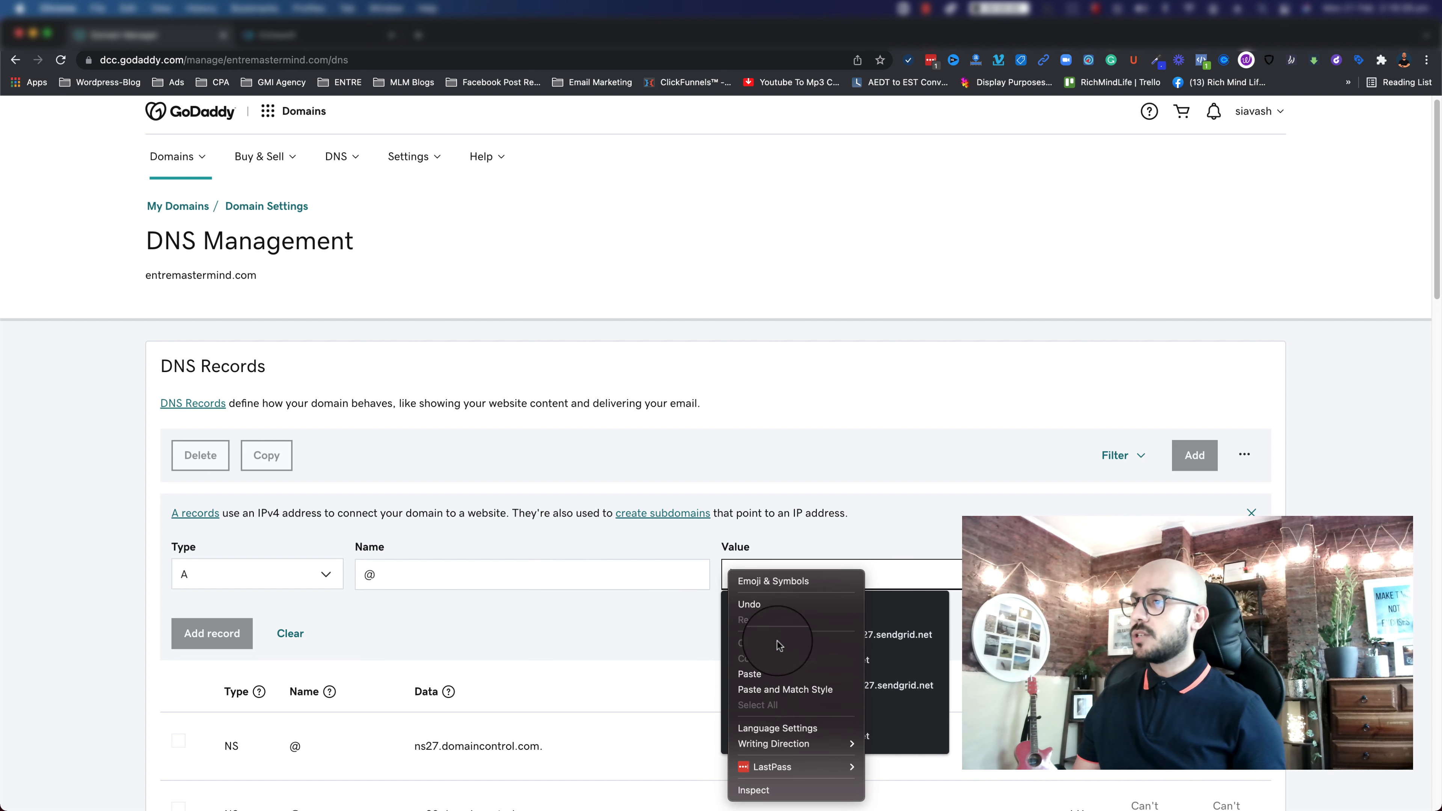
left_click(773, 689)
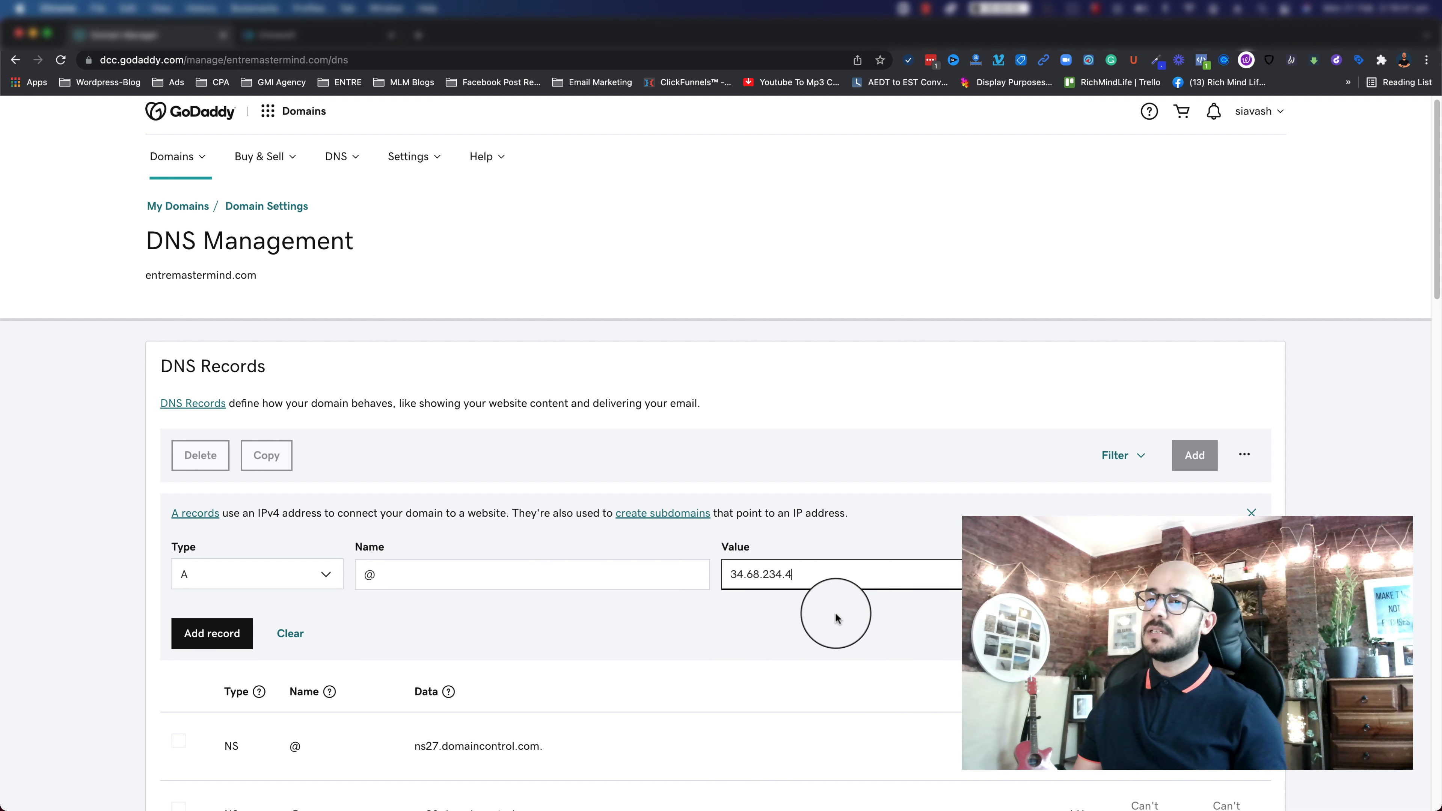
left_click(236, 630)
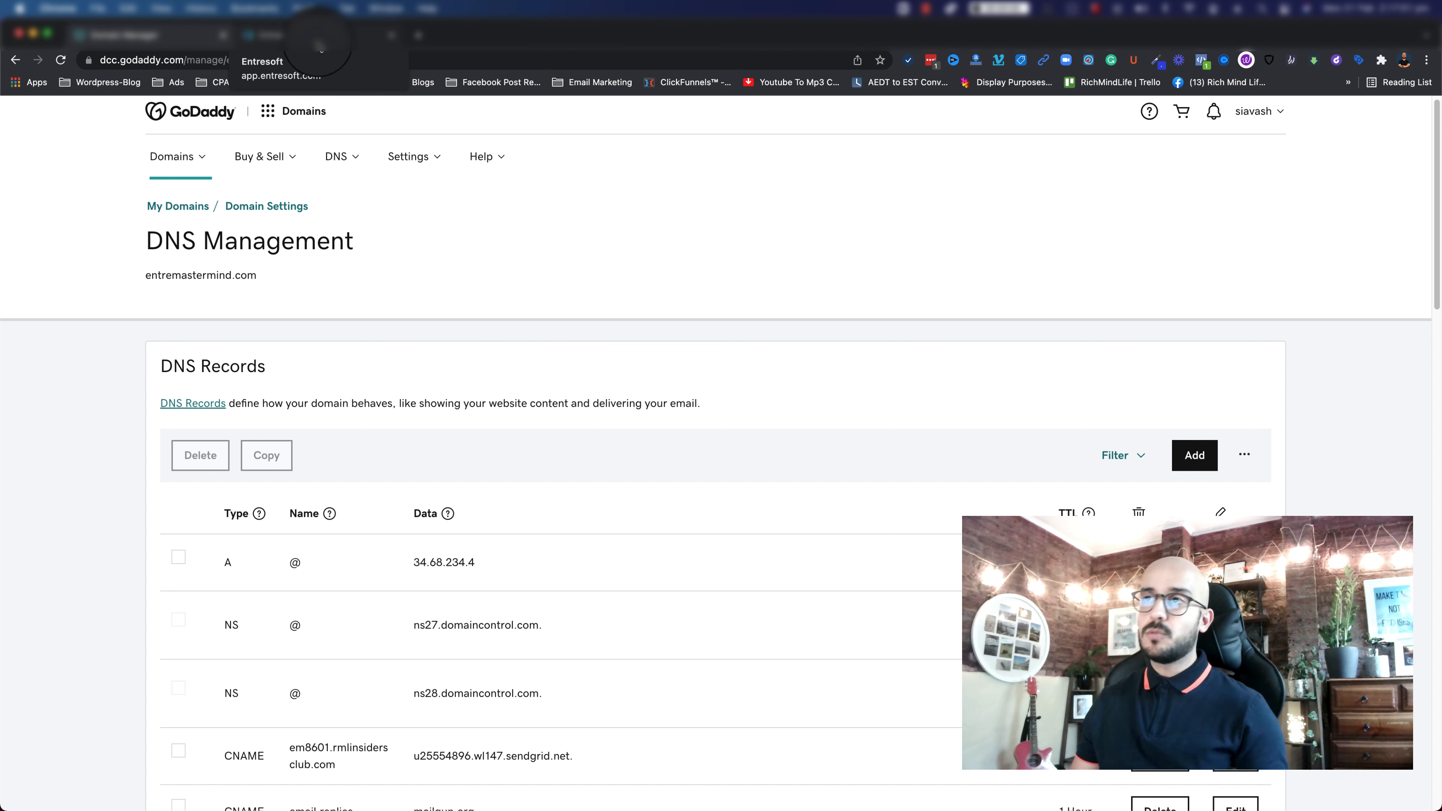
- Switch to Entresoft and add the domain entremastermind.com without linking it to a funnel
left_click(320, 44)
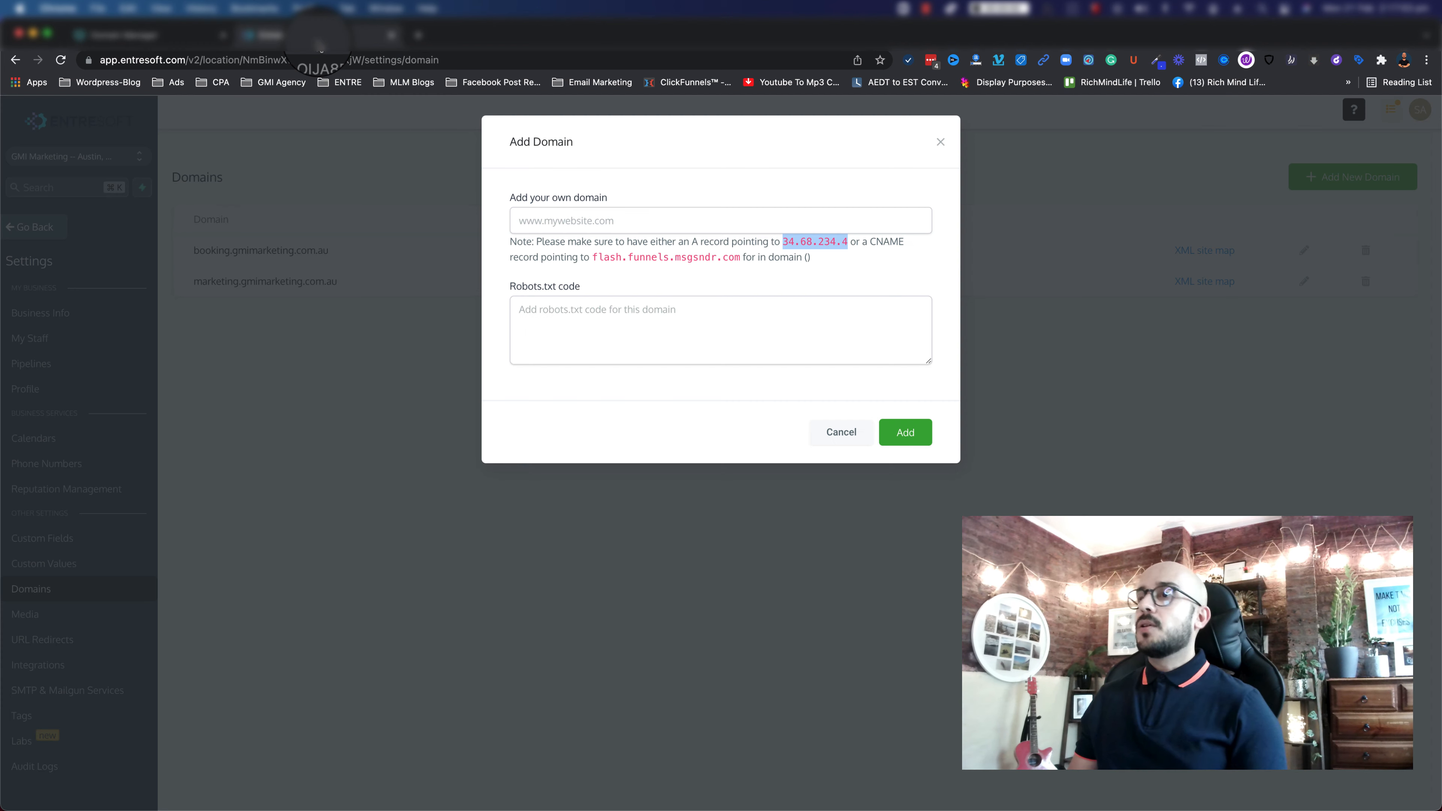
left_click(554, 221)
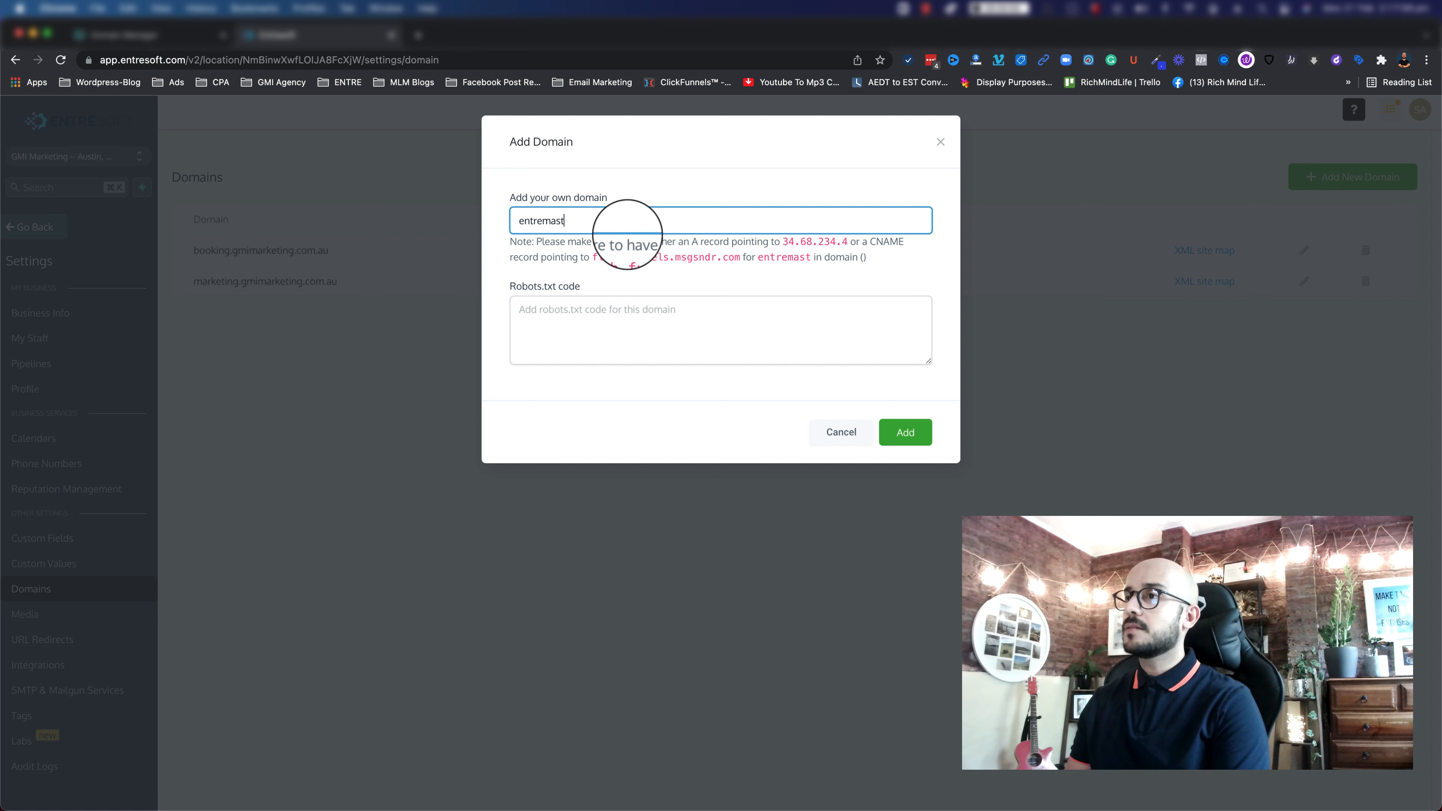
type("entremastermind.com")
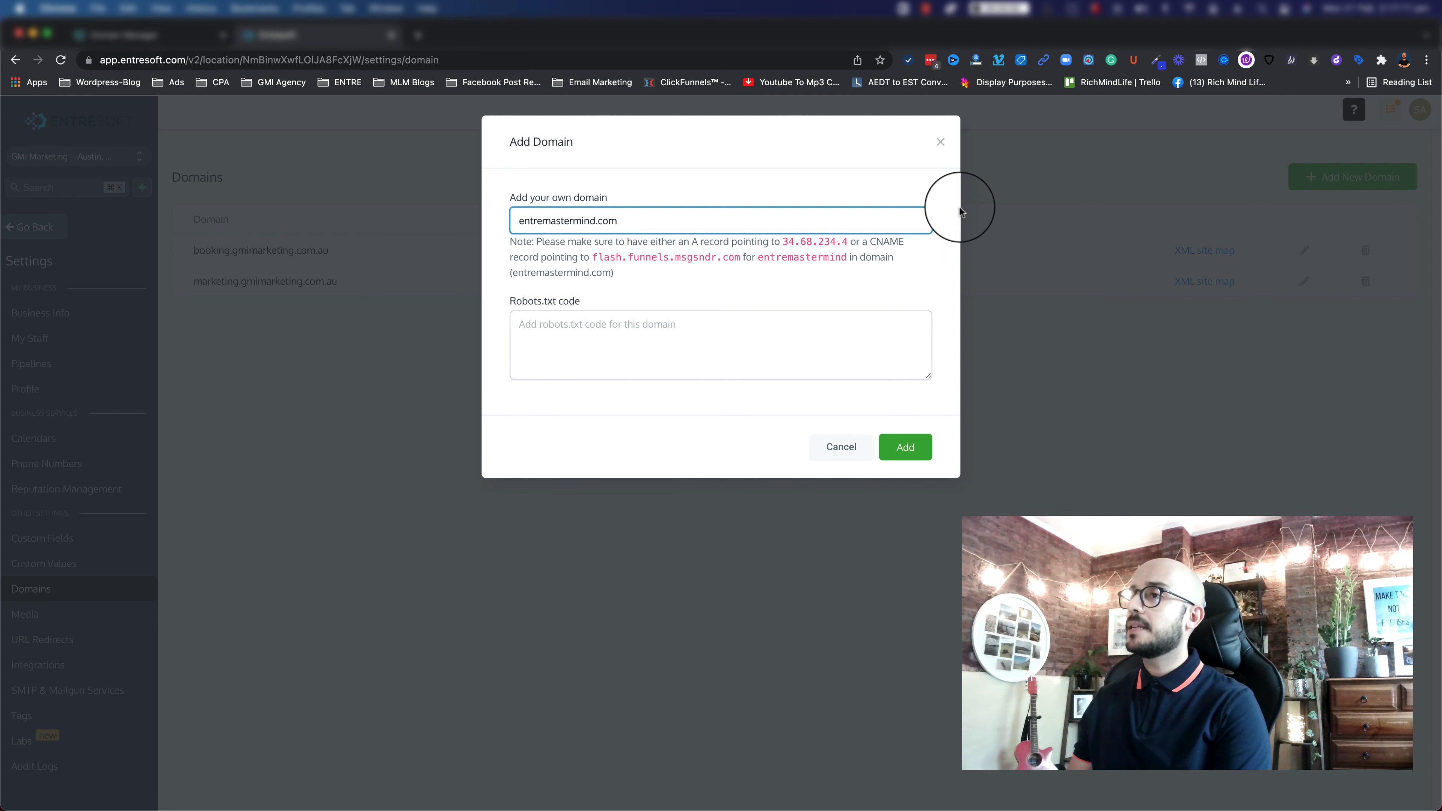
left_click(905, 447)
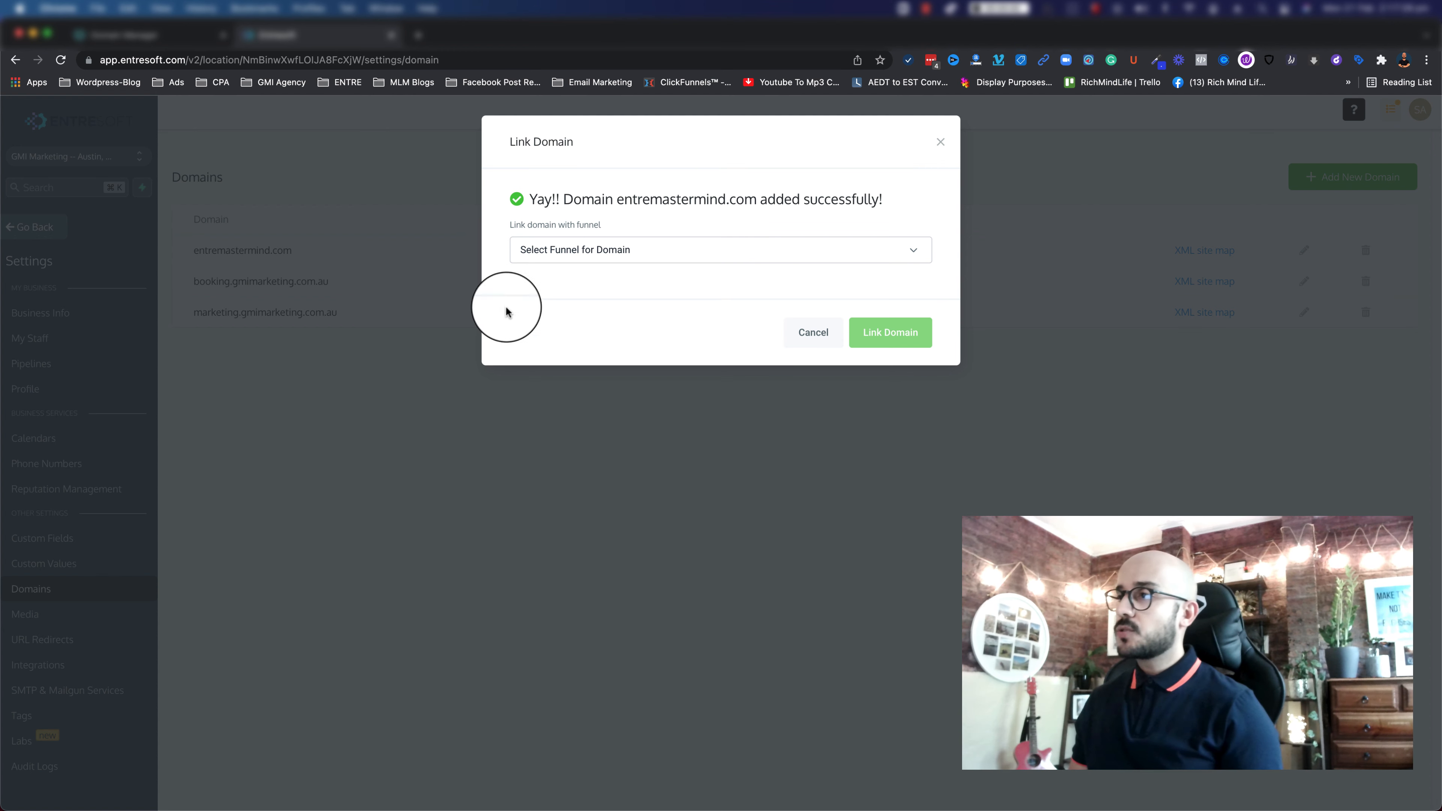
left_click(795, 339)
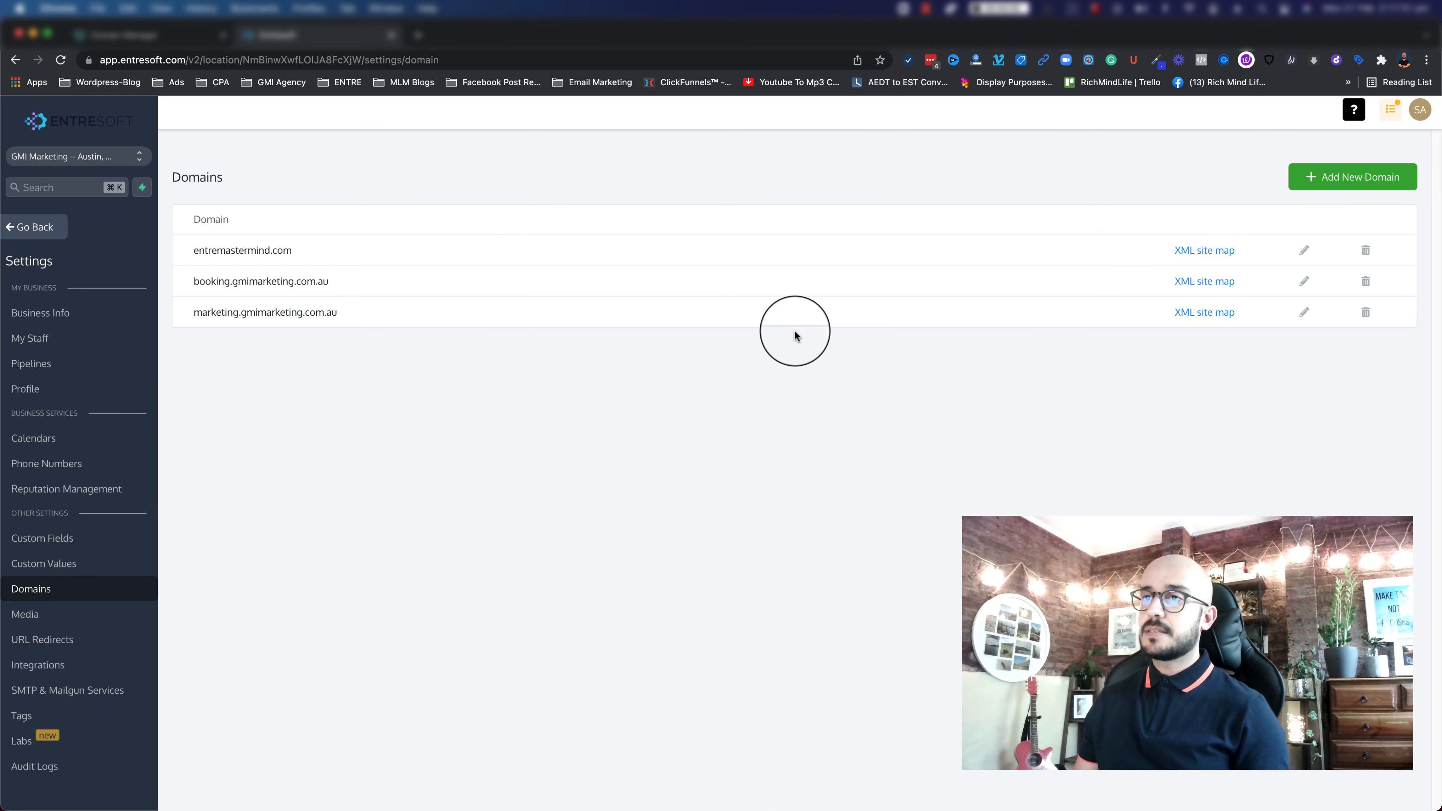
- Leave the domain settings and open the location's list of funnels under Sites
left_click_drag(193, 251, 287, 267)
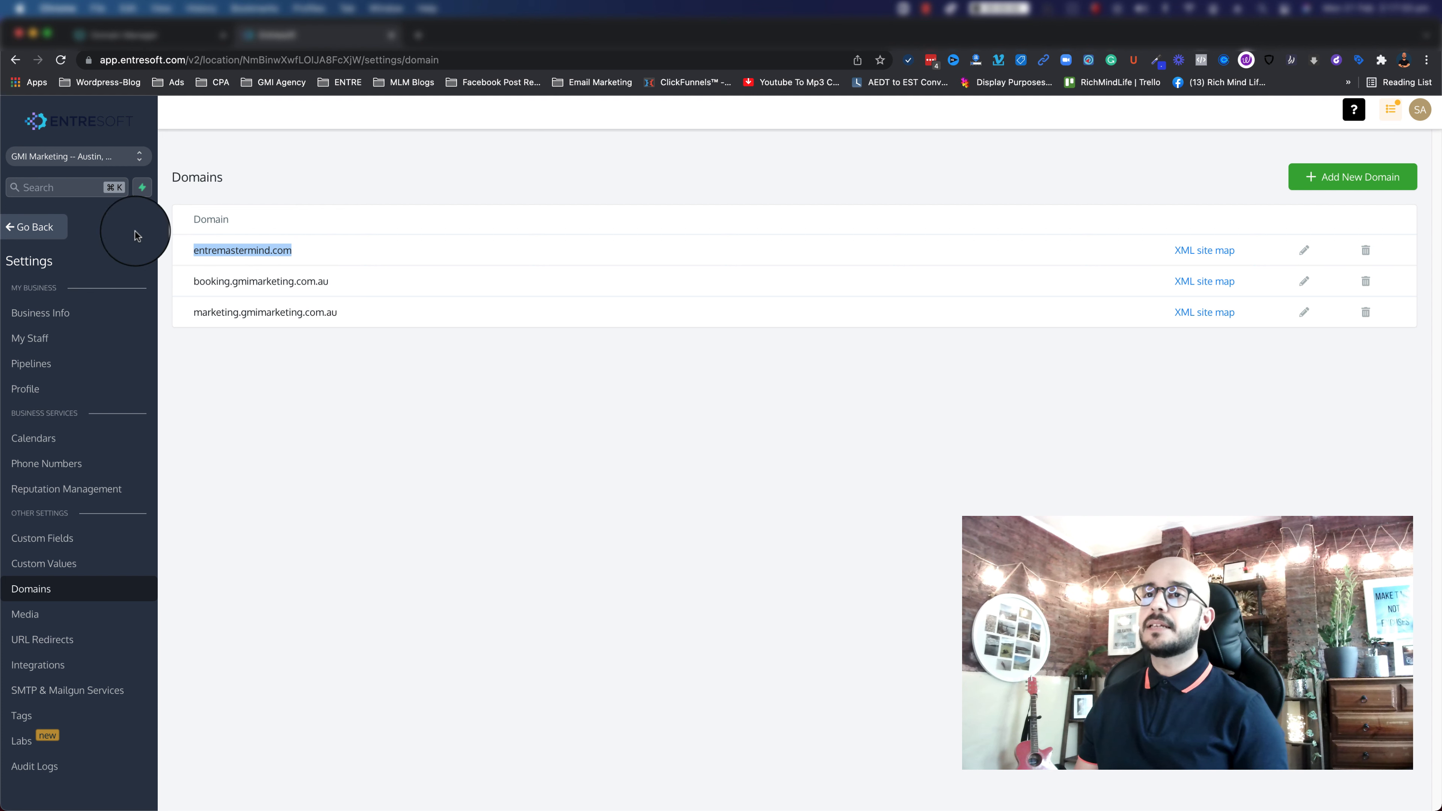
left_click(48, 230)
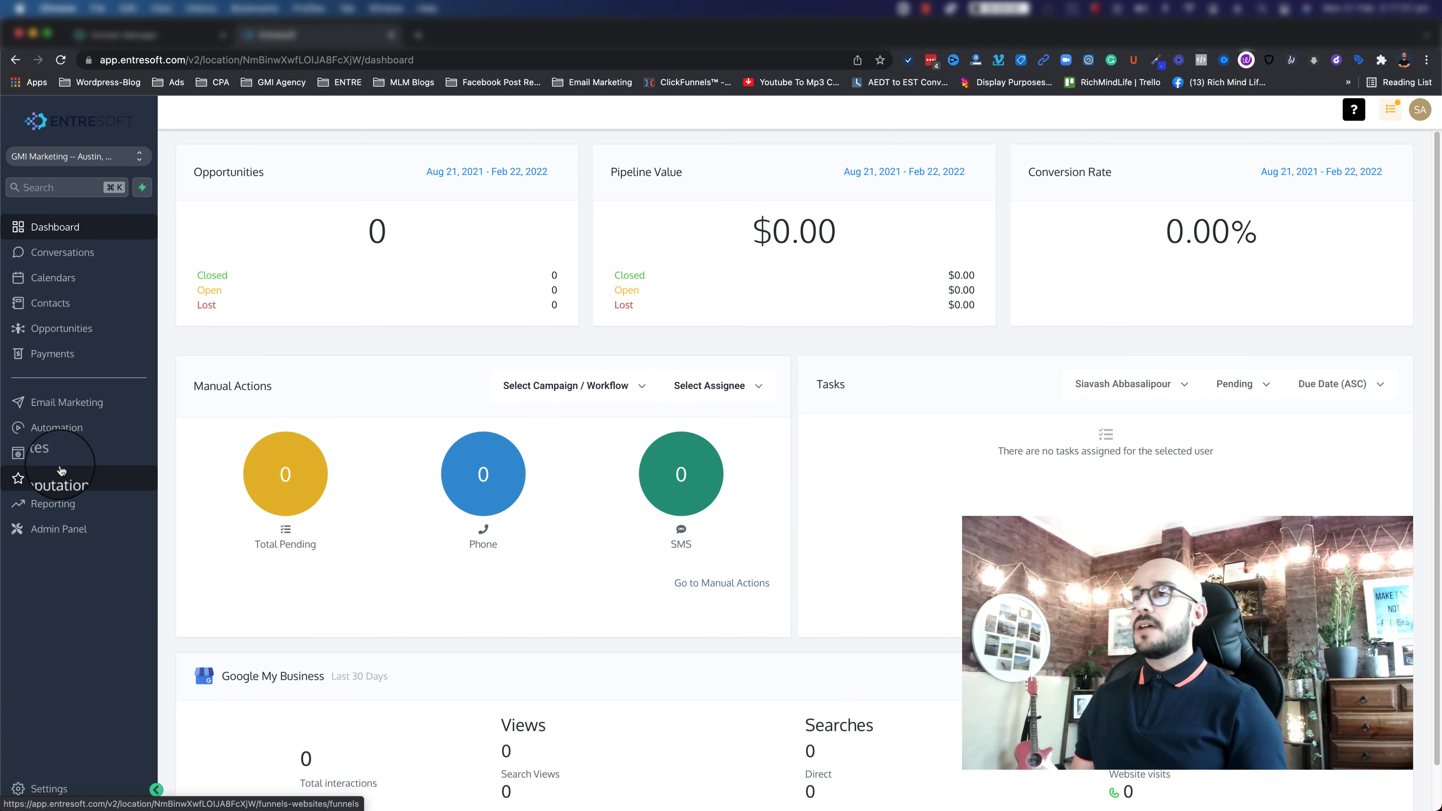
left_click(56, 453)
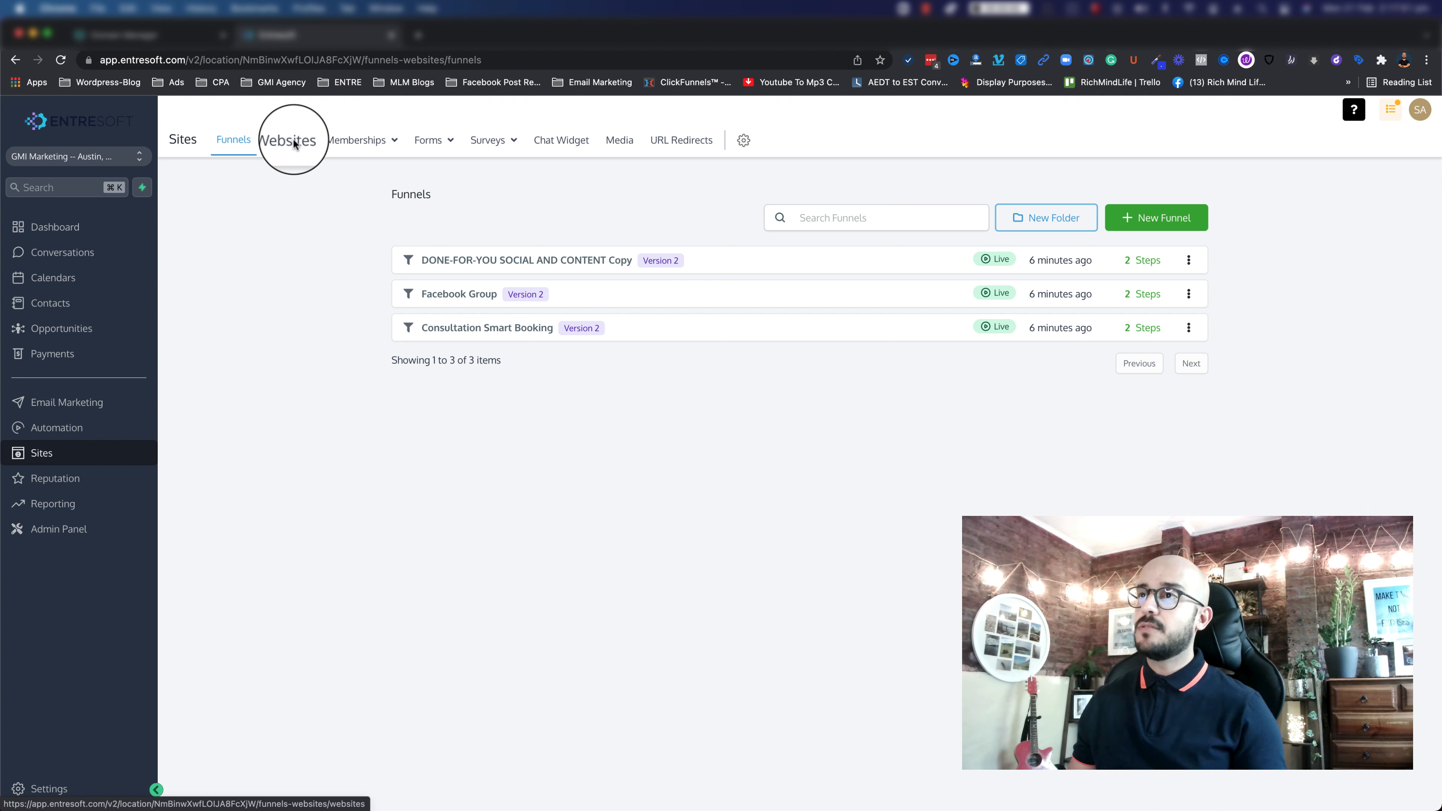
- Load entremastermind.com in a new browser tab to check what the domain serves
left_click(418, 35)
type("en")
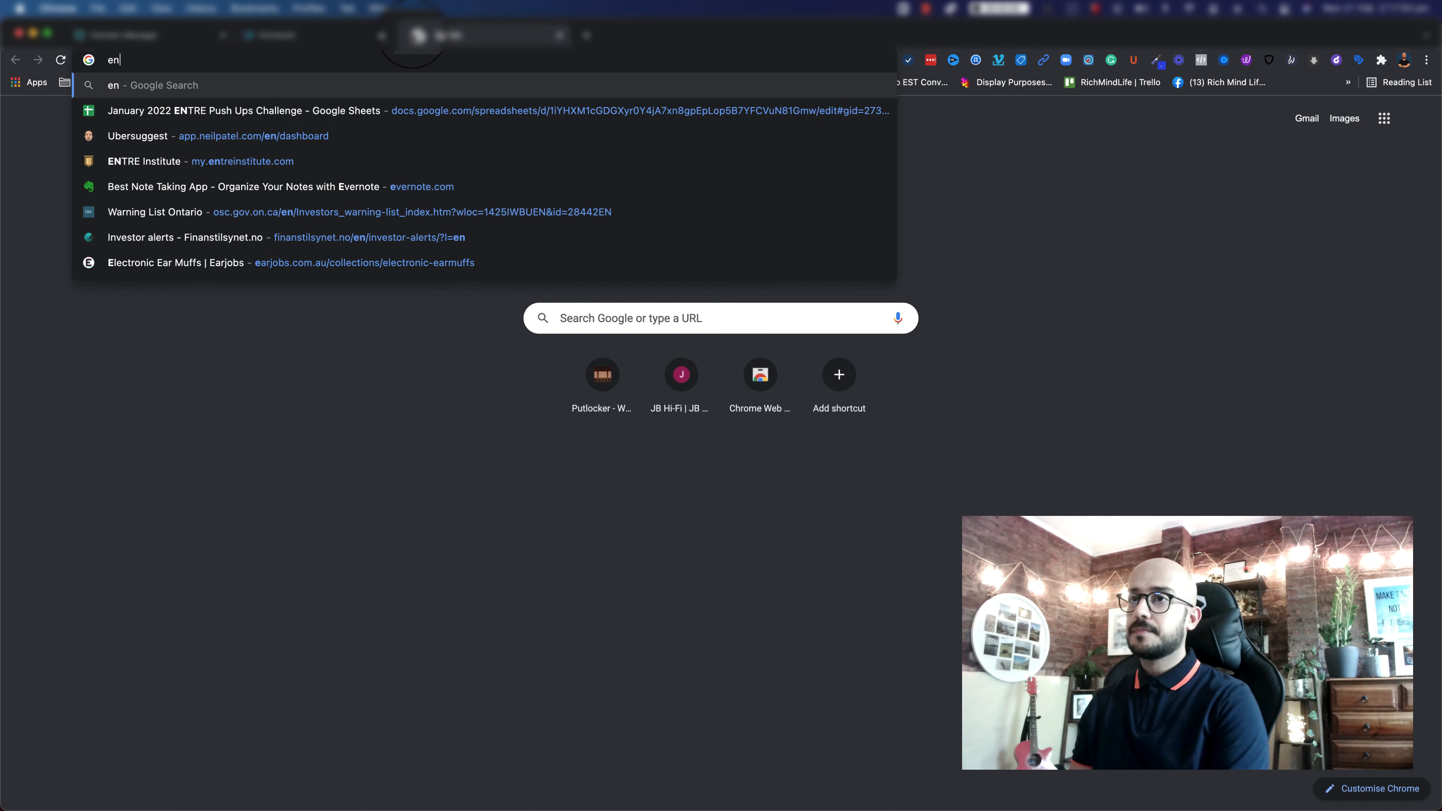
type("tremastermind.com")
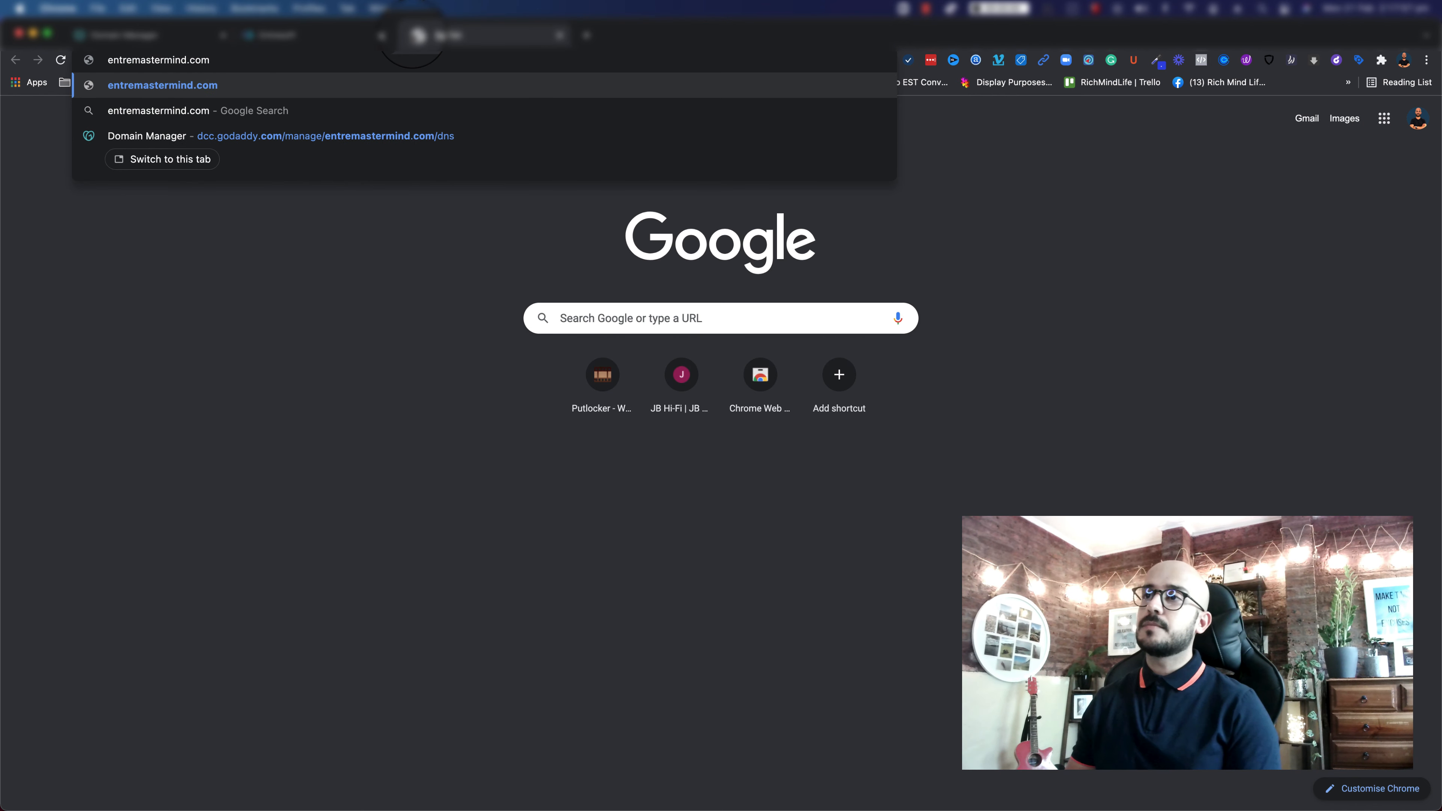
key("Return")
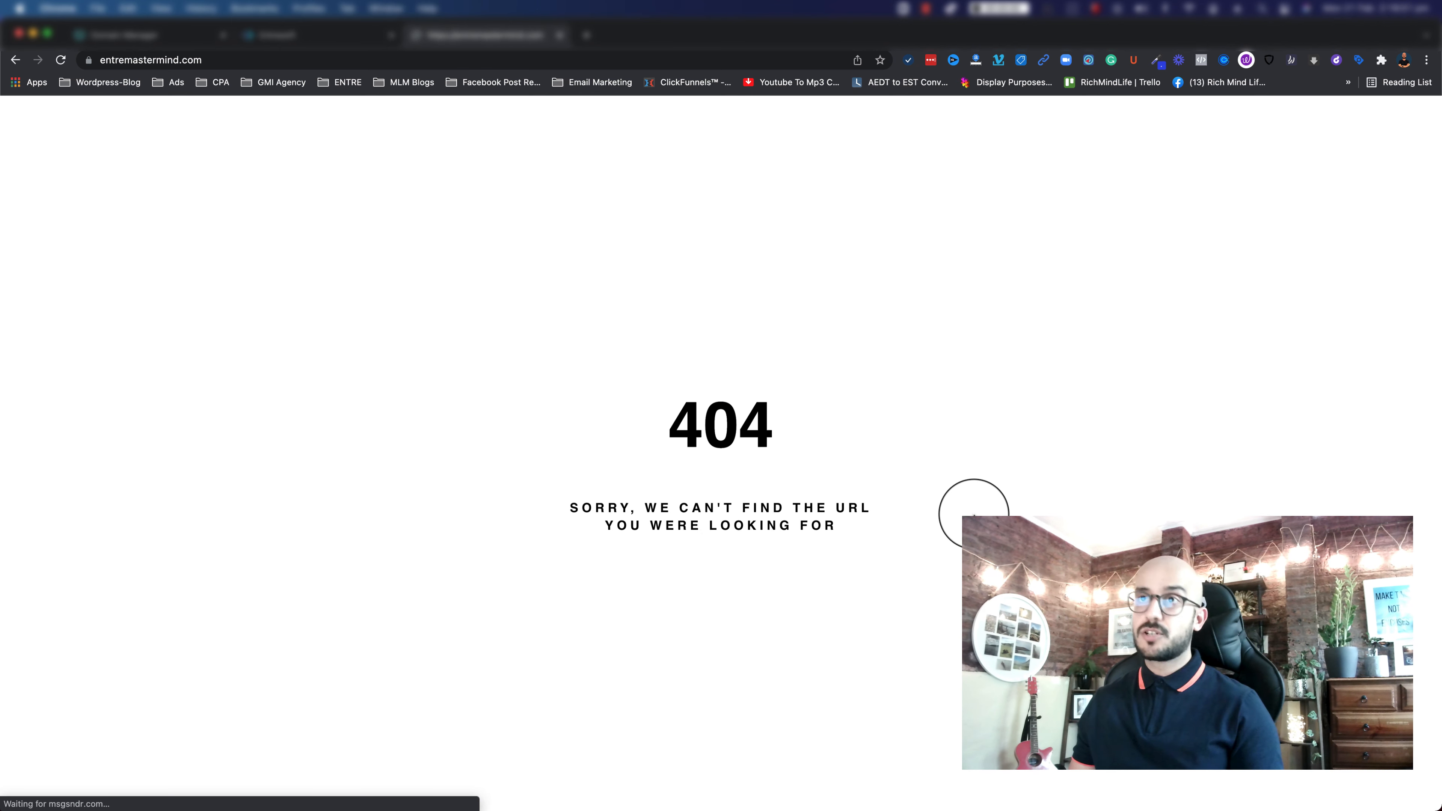
left_click(260, 35)
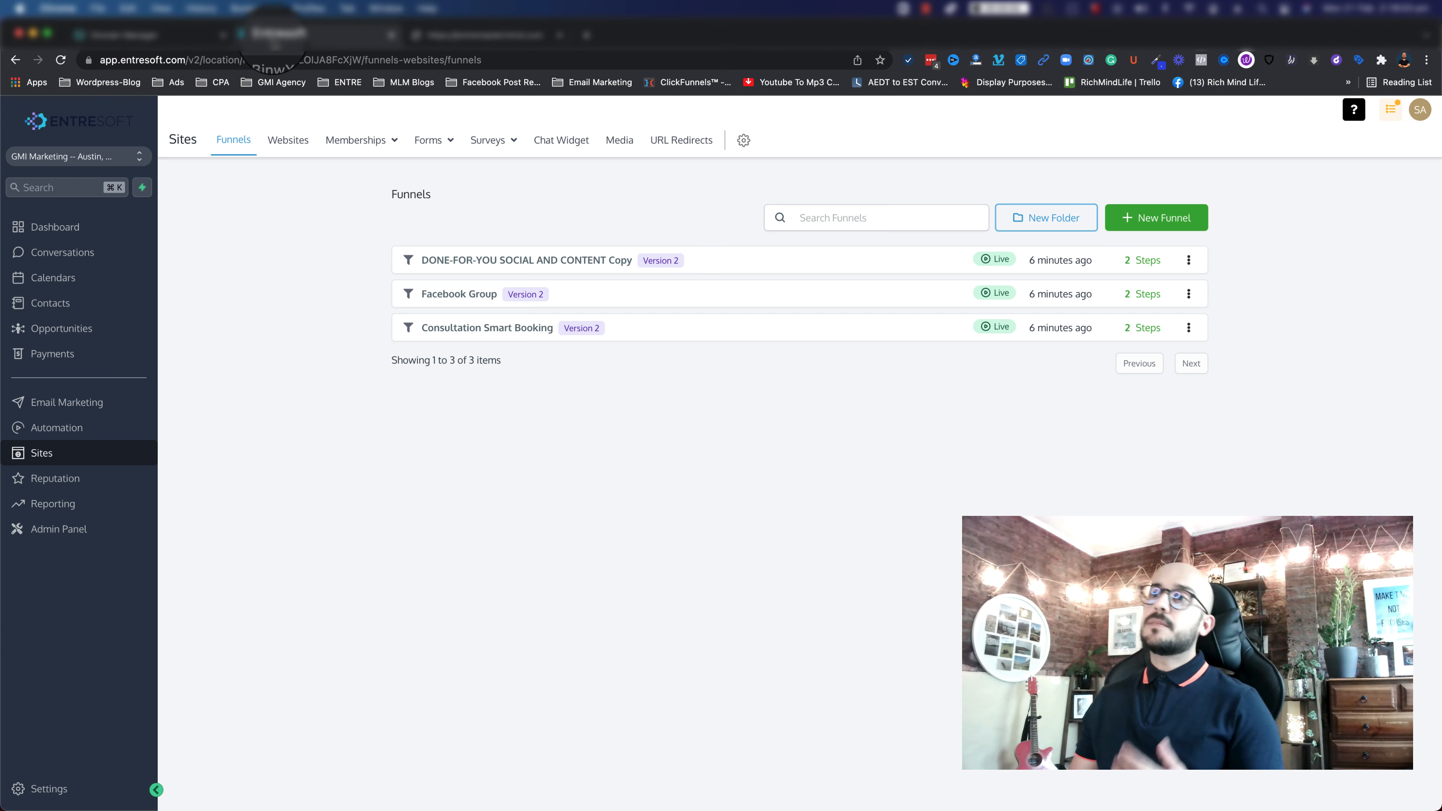
left_click(418, 36)
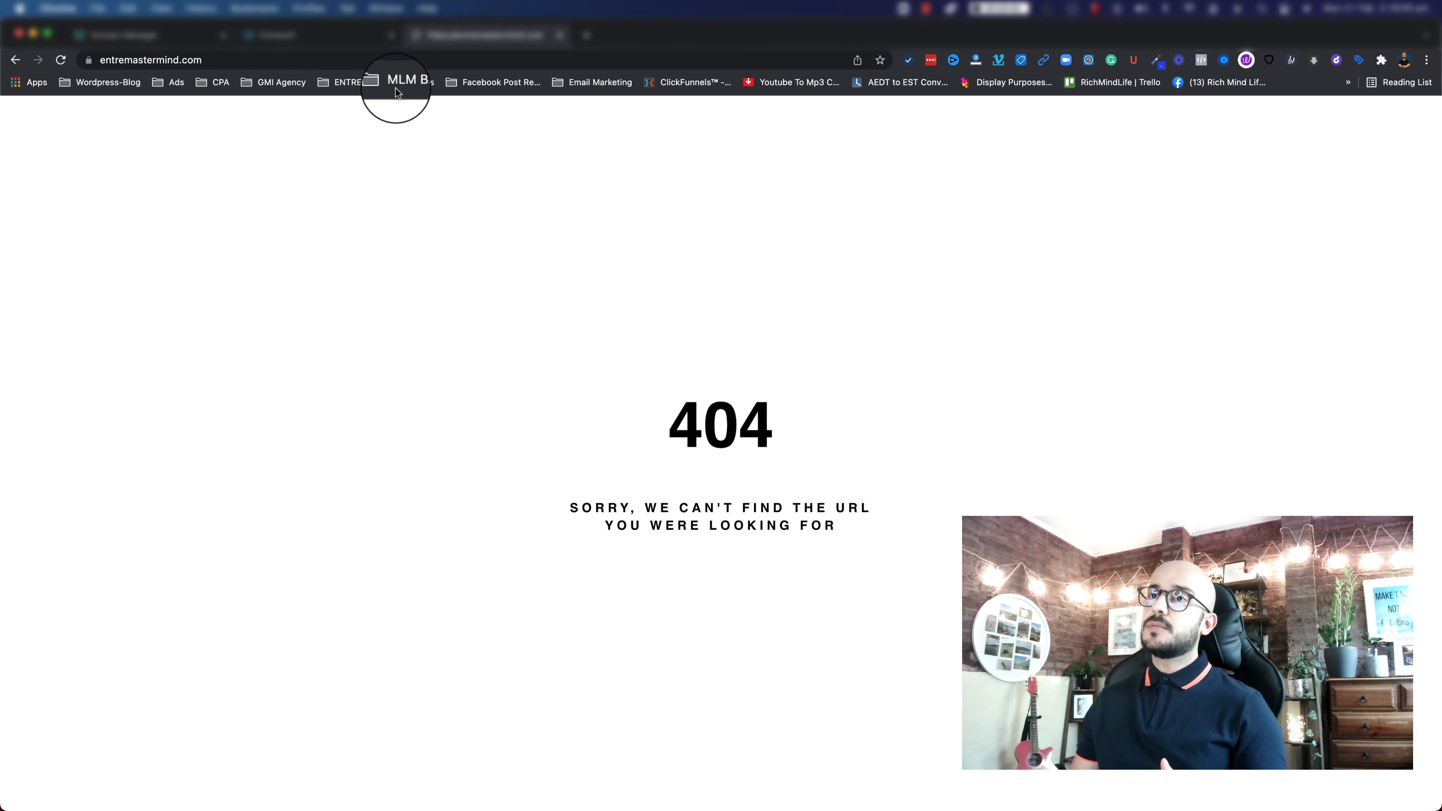
left_click(193, 60)
- Switch back to Entresoft and view the pages of the location's existing website
left_click(279, 35)
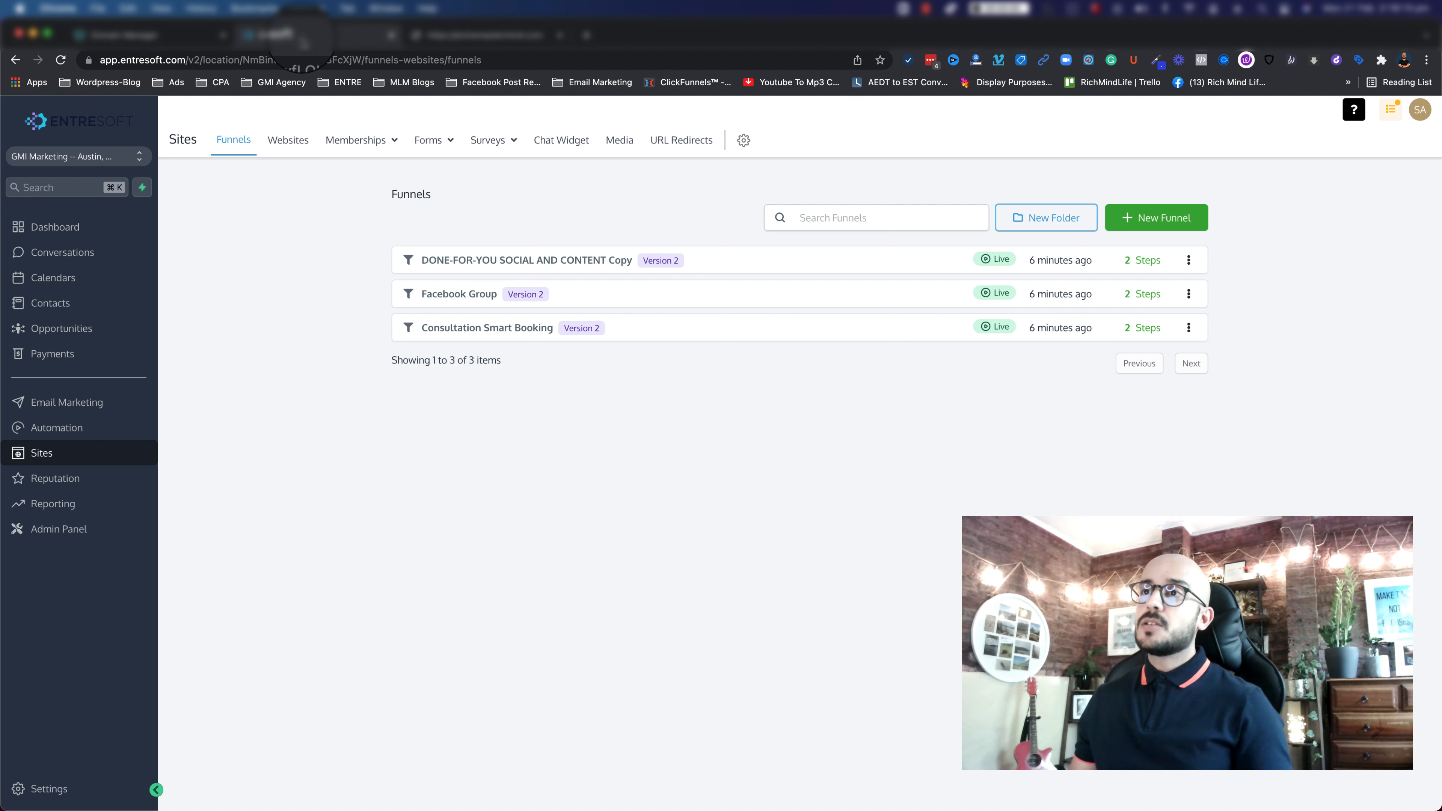
left_click(286, 141)
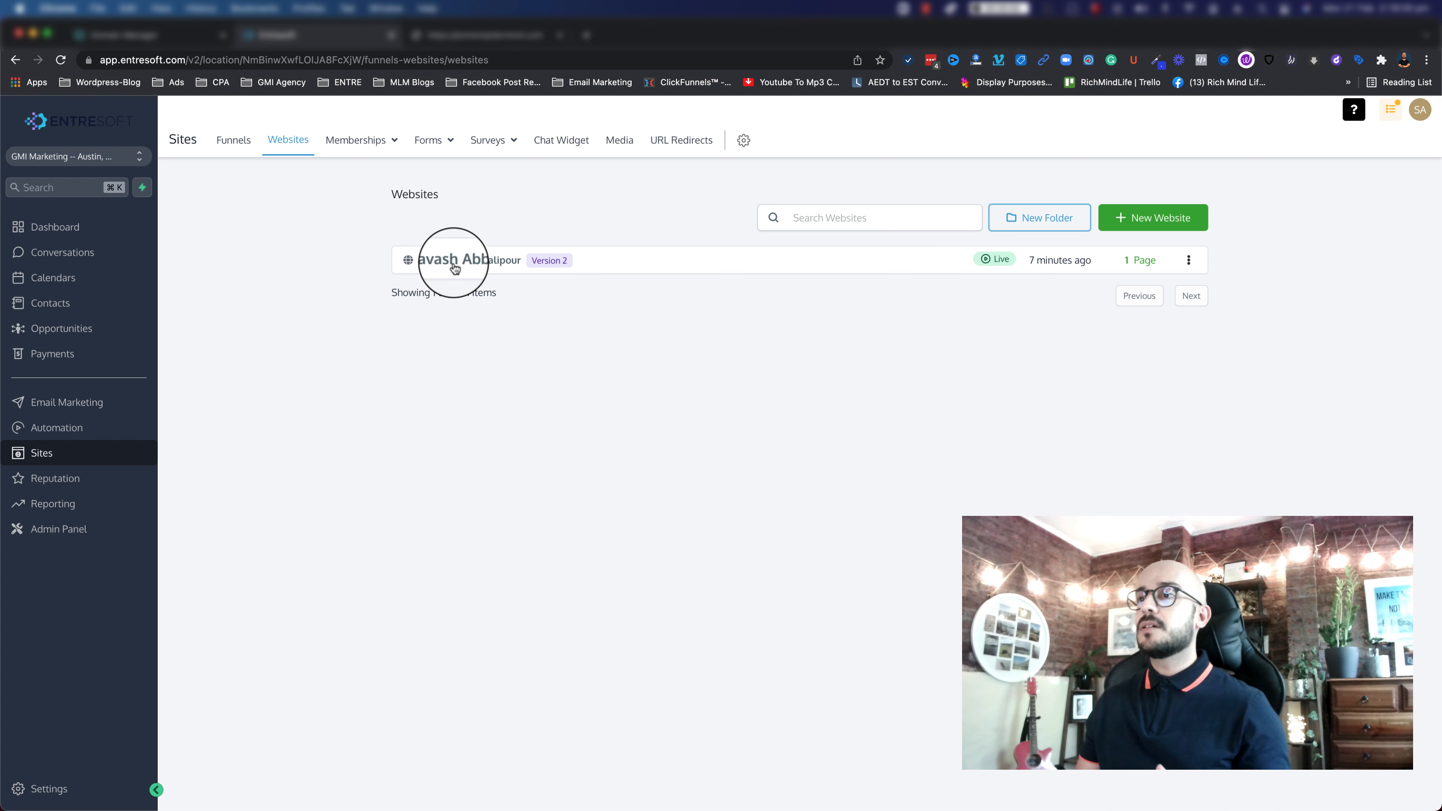
left_click(454, 267)
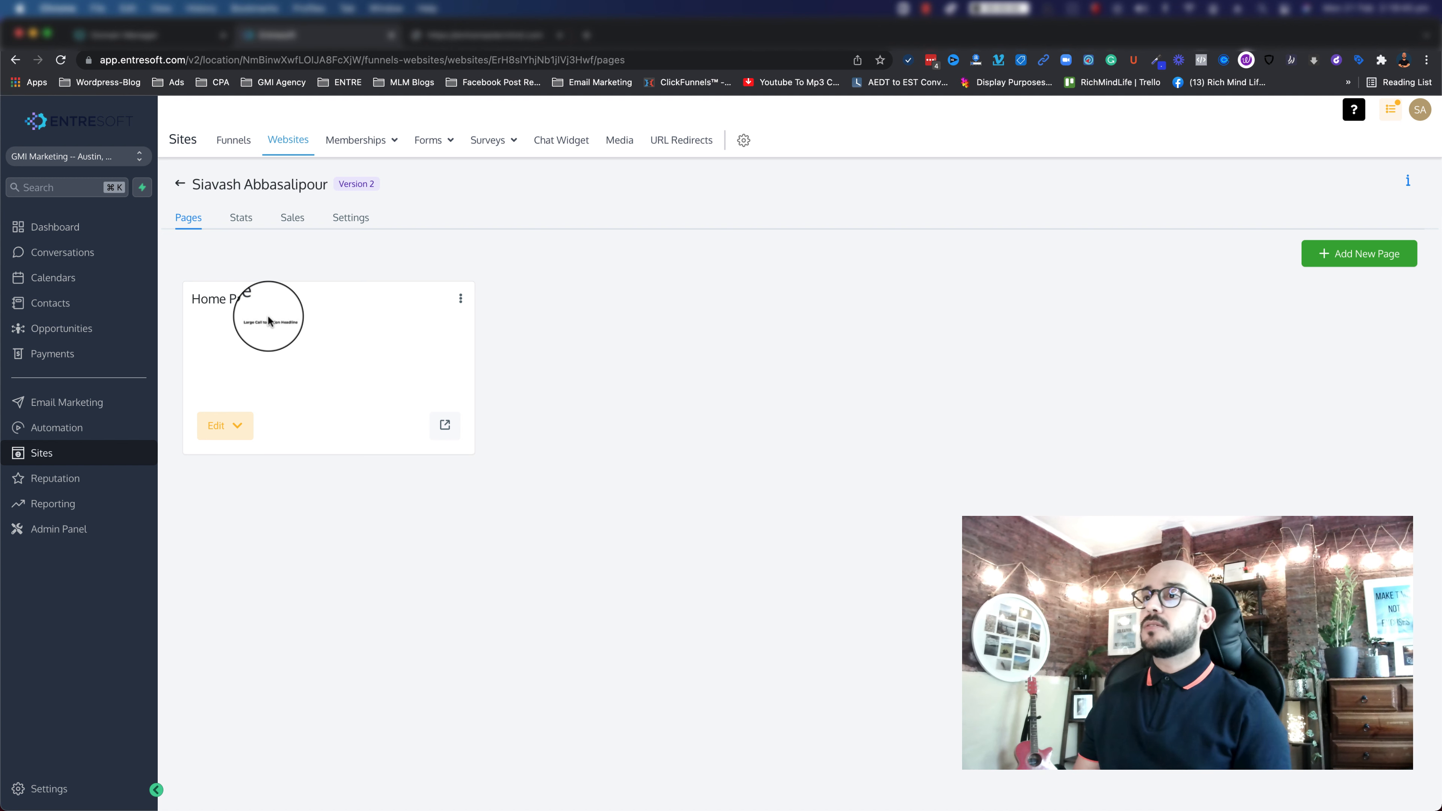
left_click(455, 35)
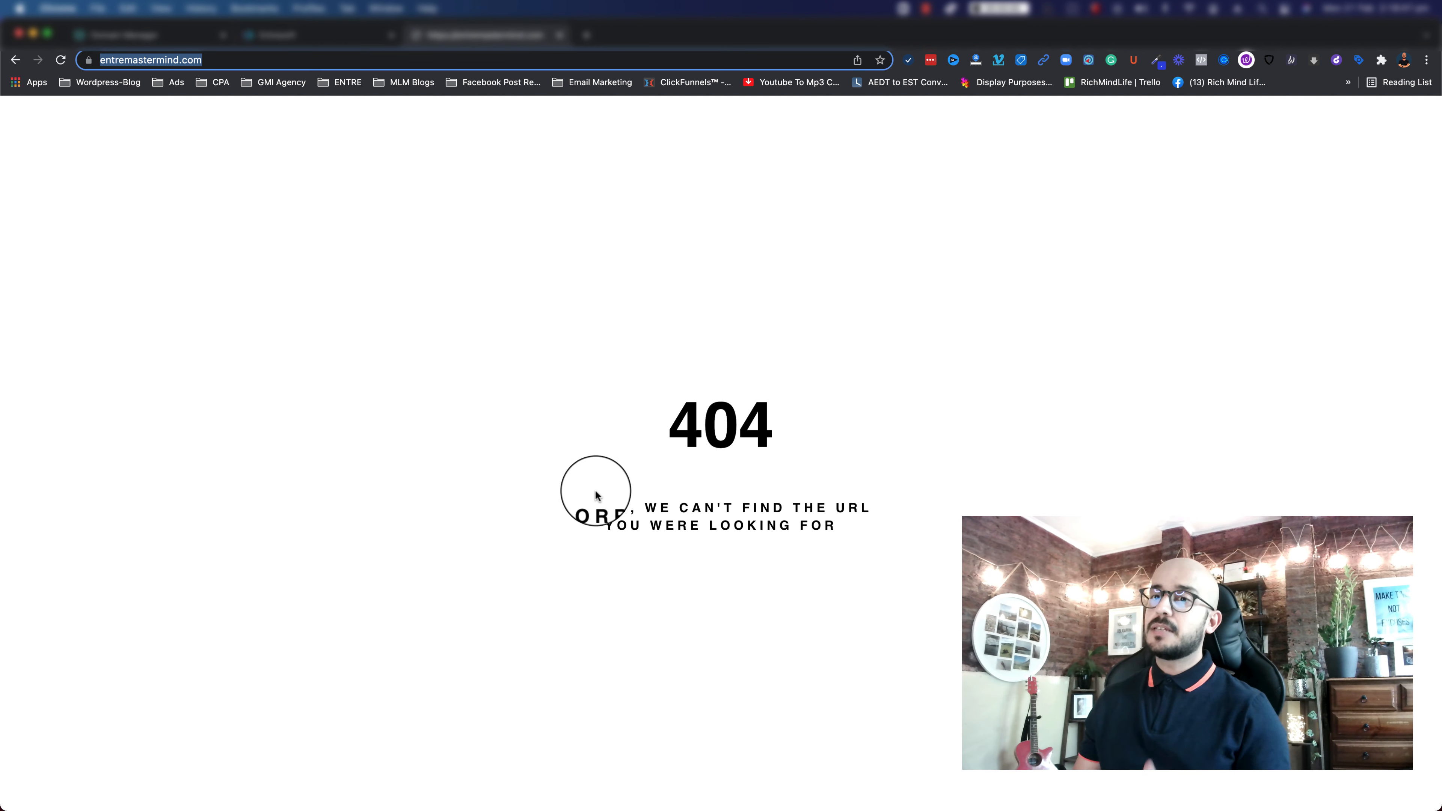
left_click(272, 35)
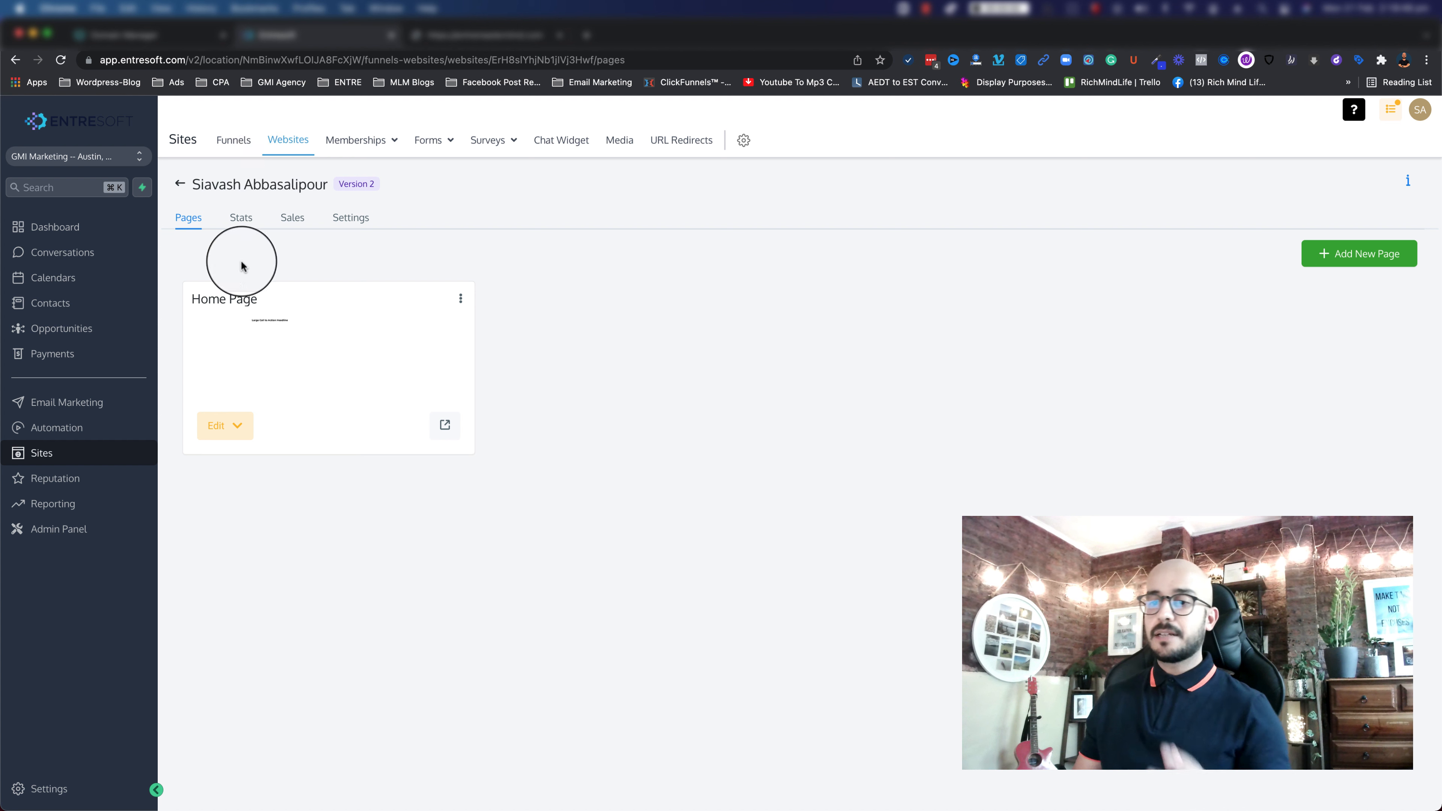
- In the location's domain settings, set the website's Home Page as the default page for entremastermind.com and save
left_click(26, 798)
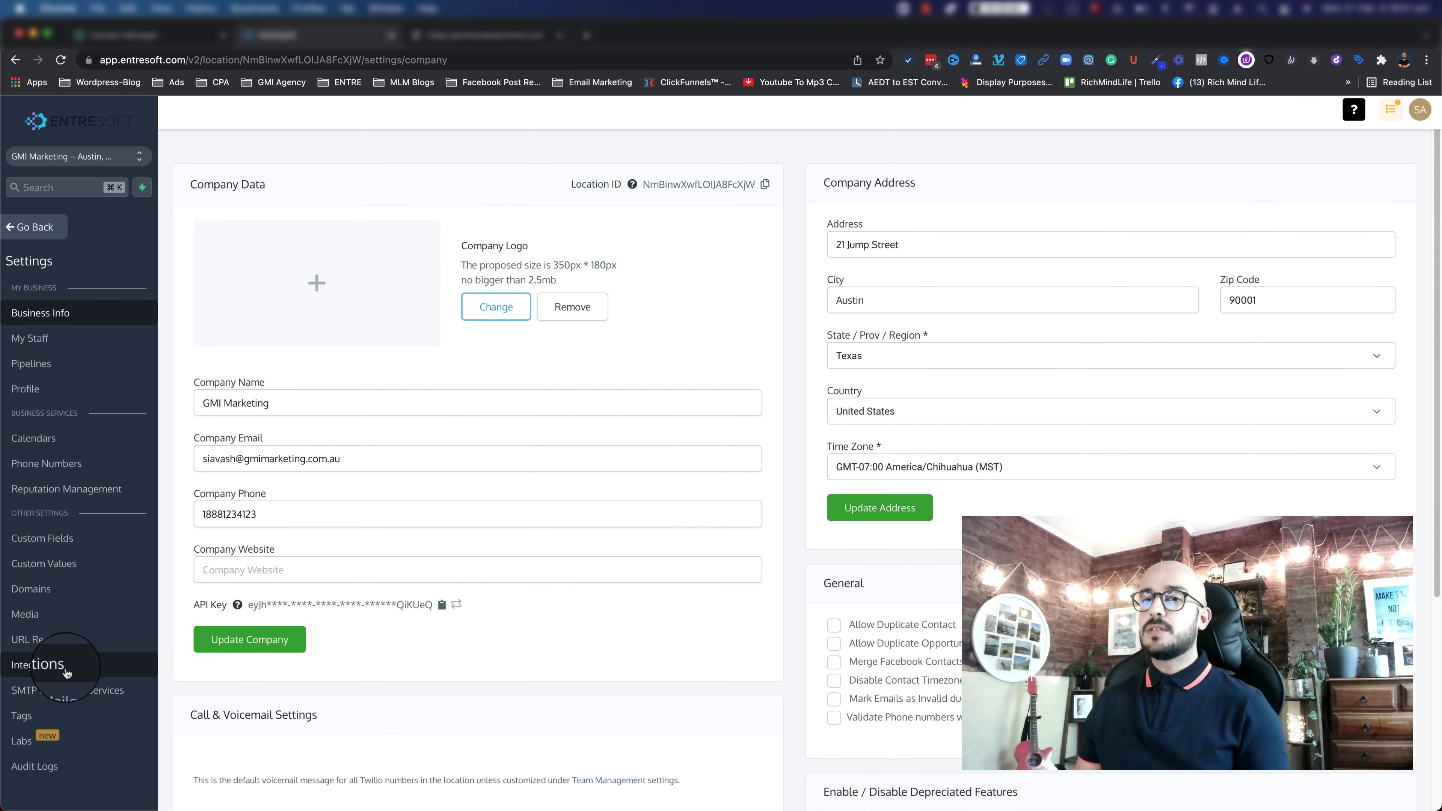
left_click(57, 594)
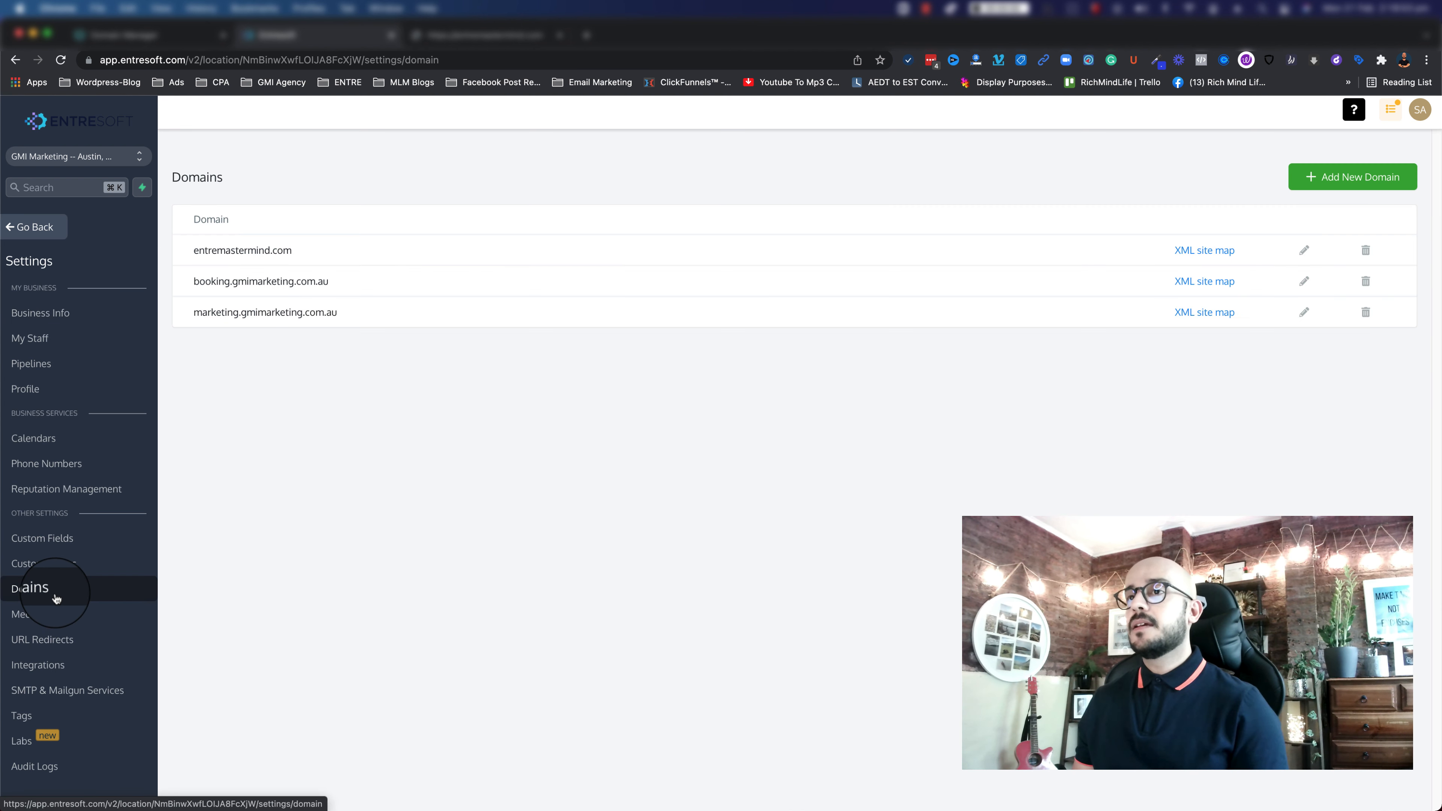
left_click_drag(199, 249, 284, 248)
left_click(290, 245)
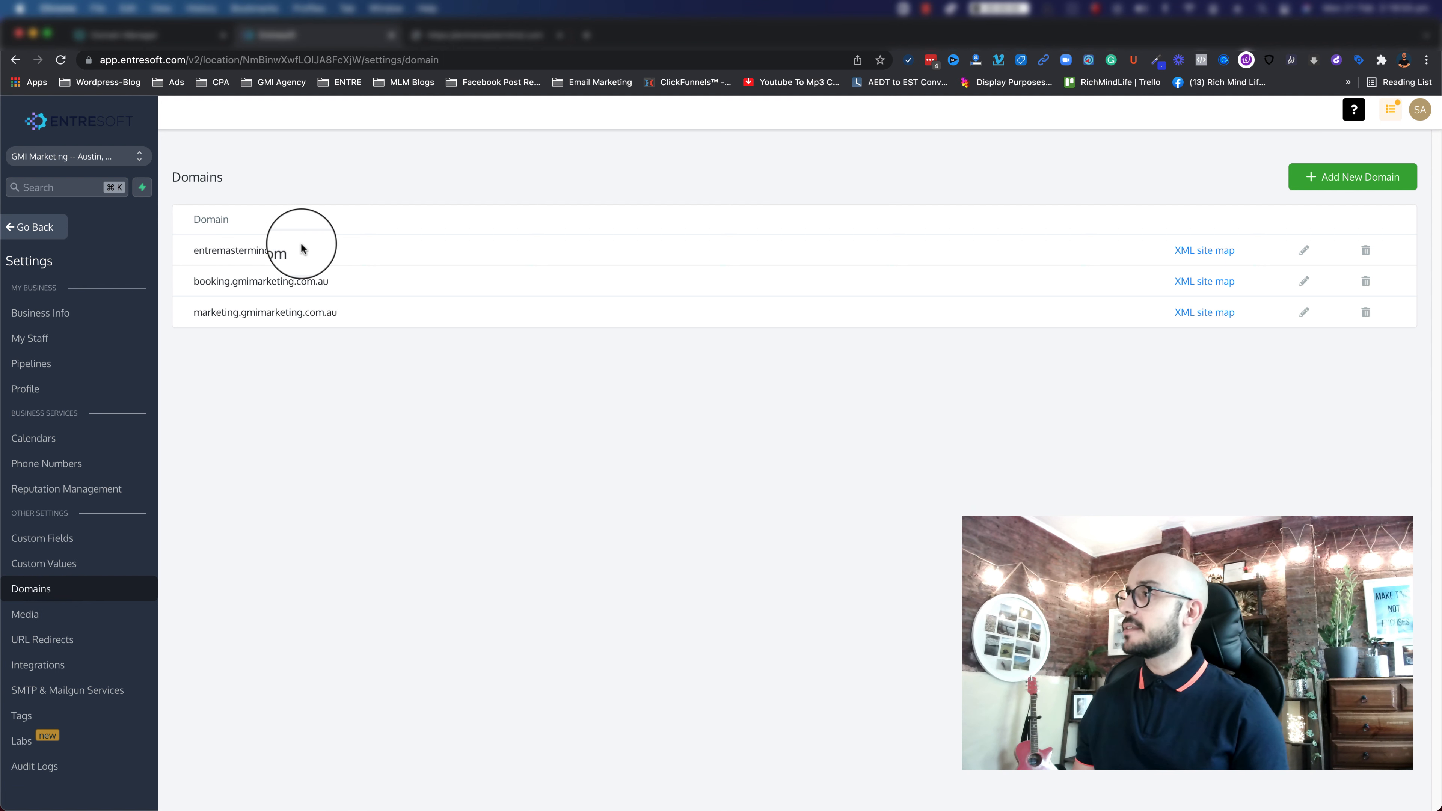
left_click(1304, 252)
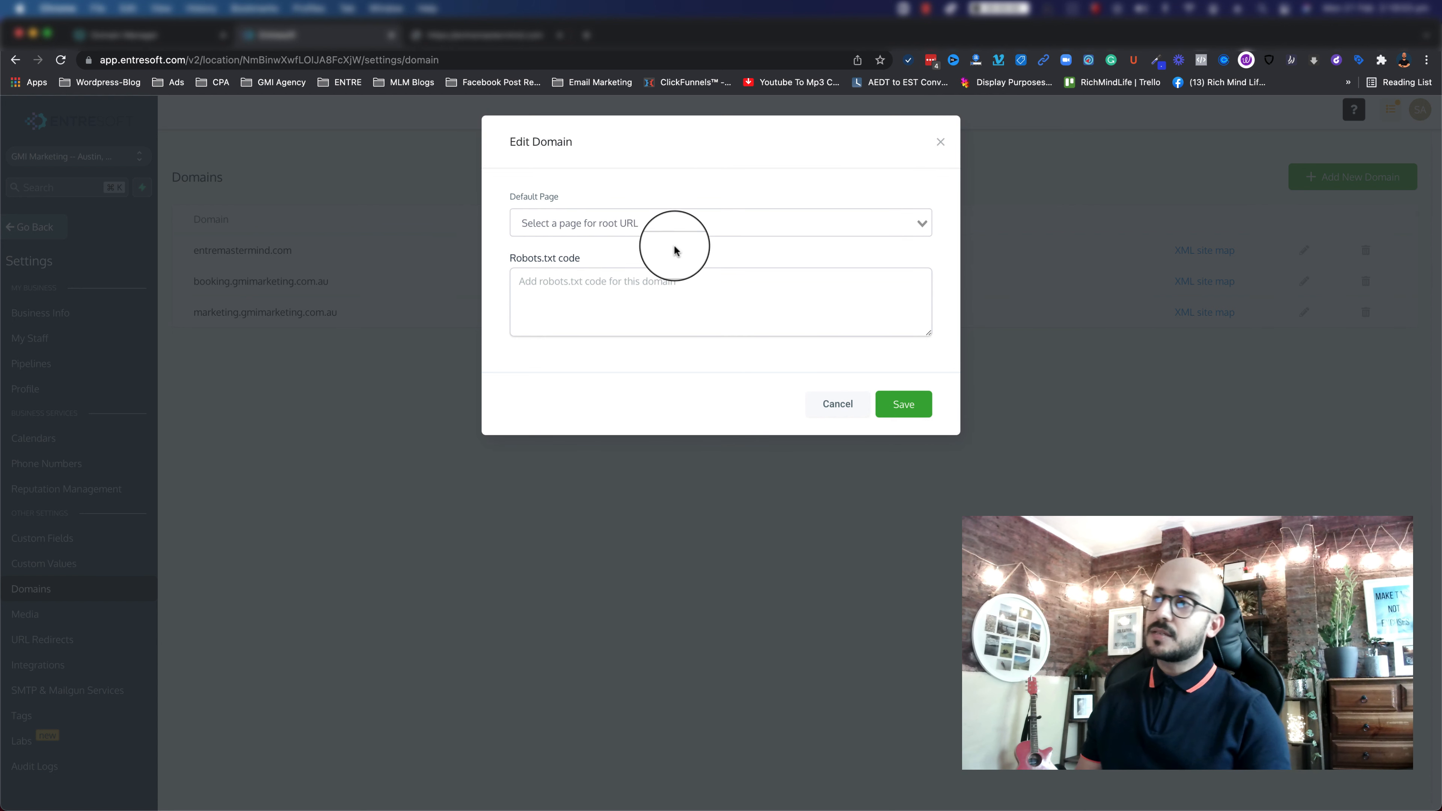
left_click(676, 225)
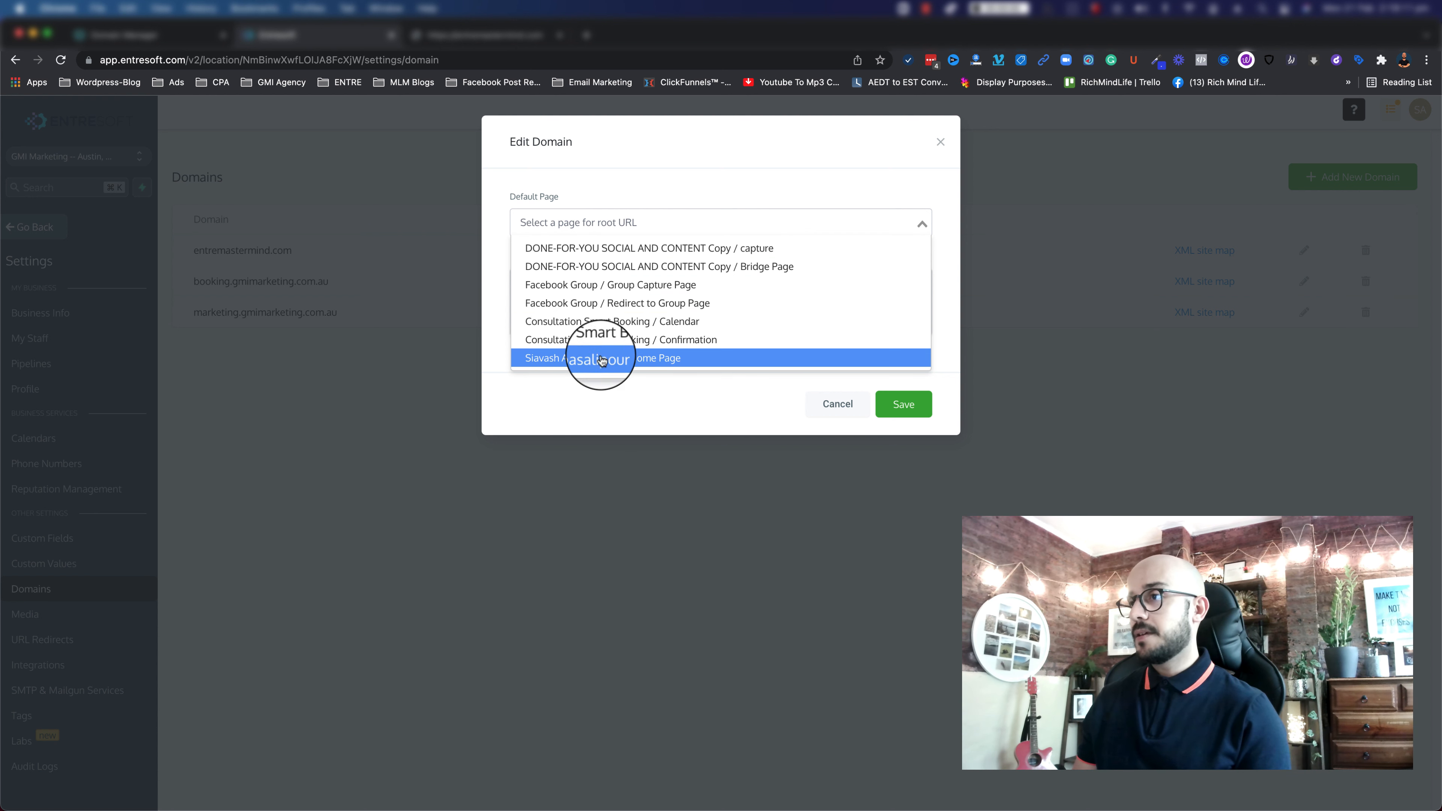
left_click(653, 359)
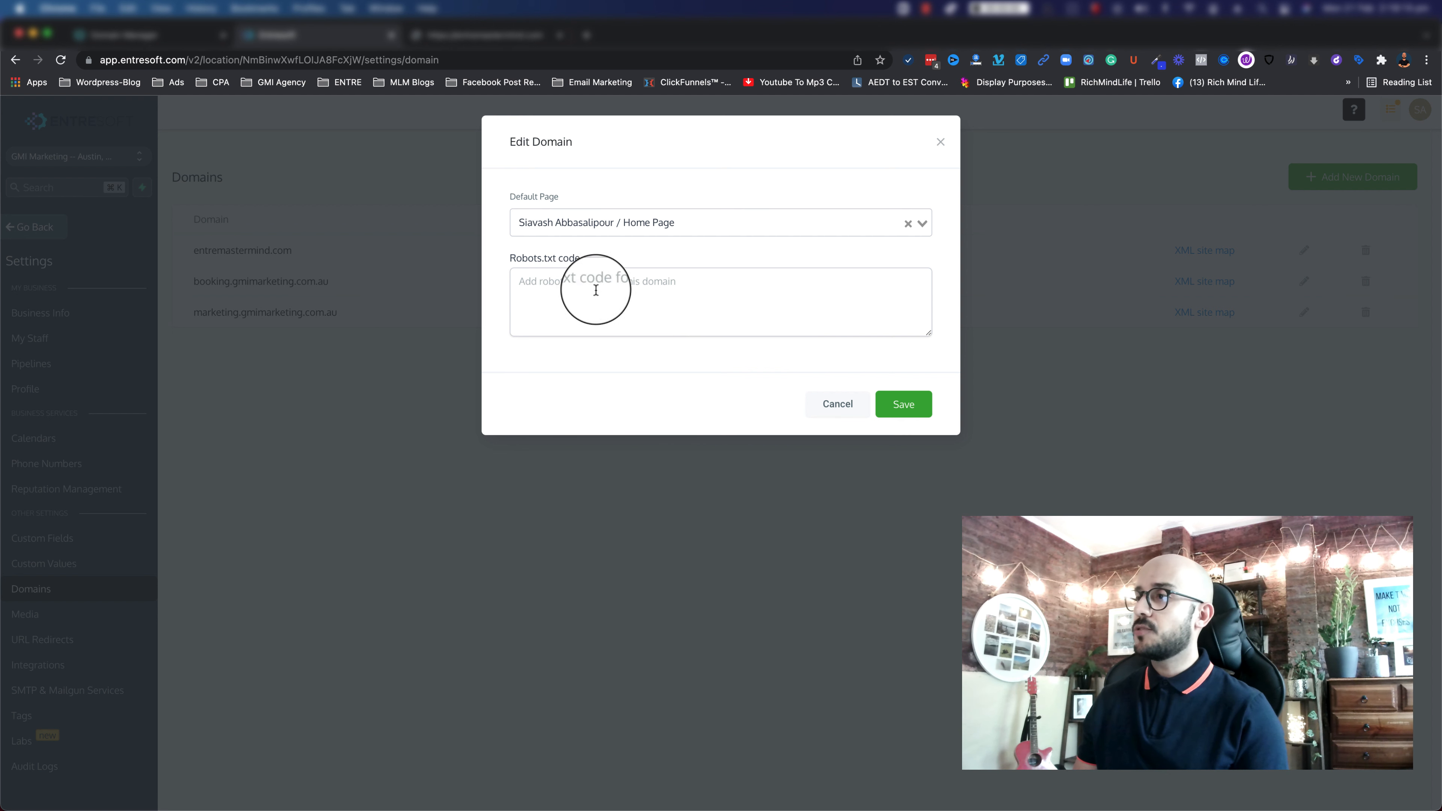
left_click(897, 405)
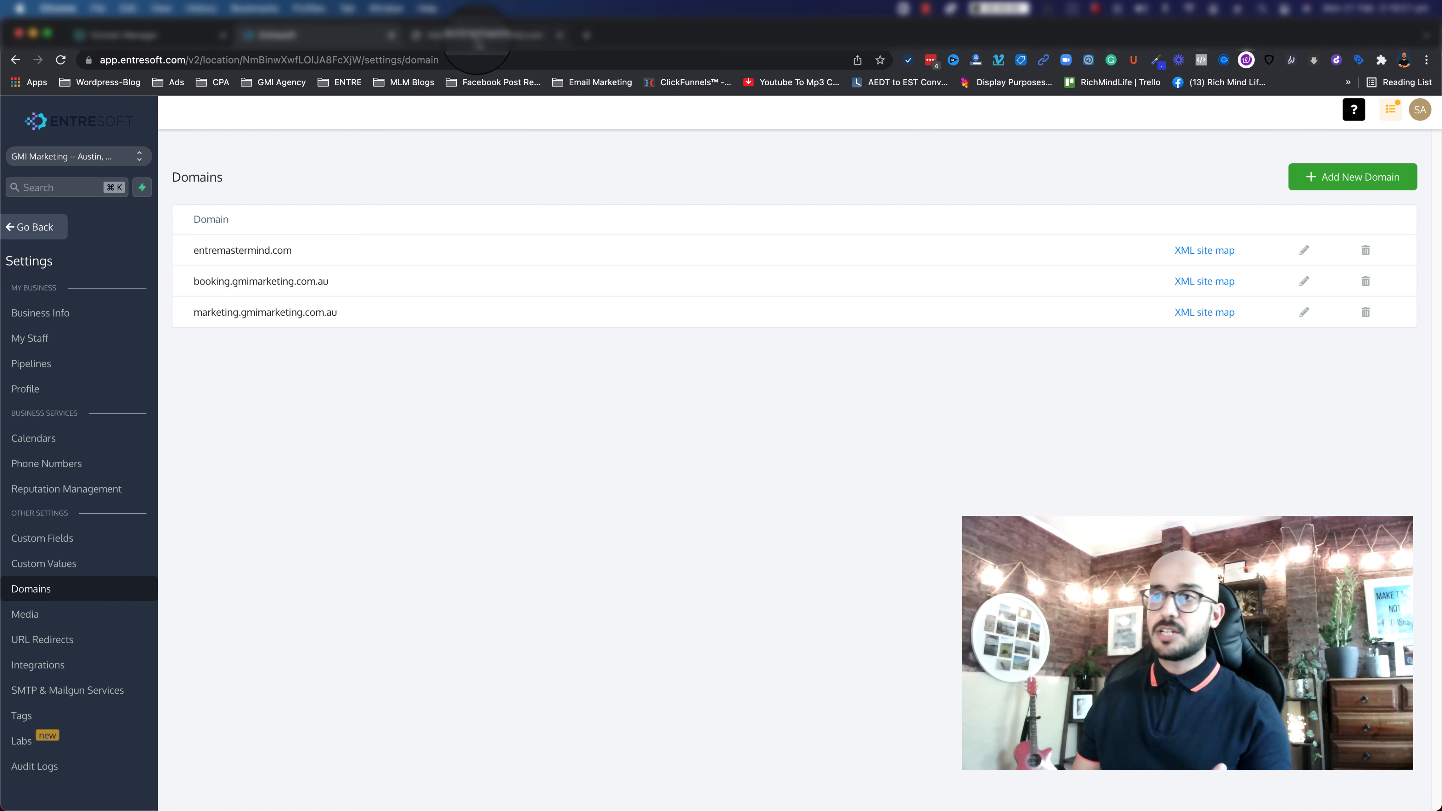
- Reload entremastermind.com in its browser tab and check the page shown at the root URL
left_click(478, 37)
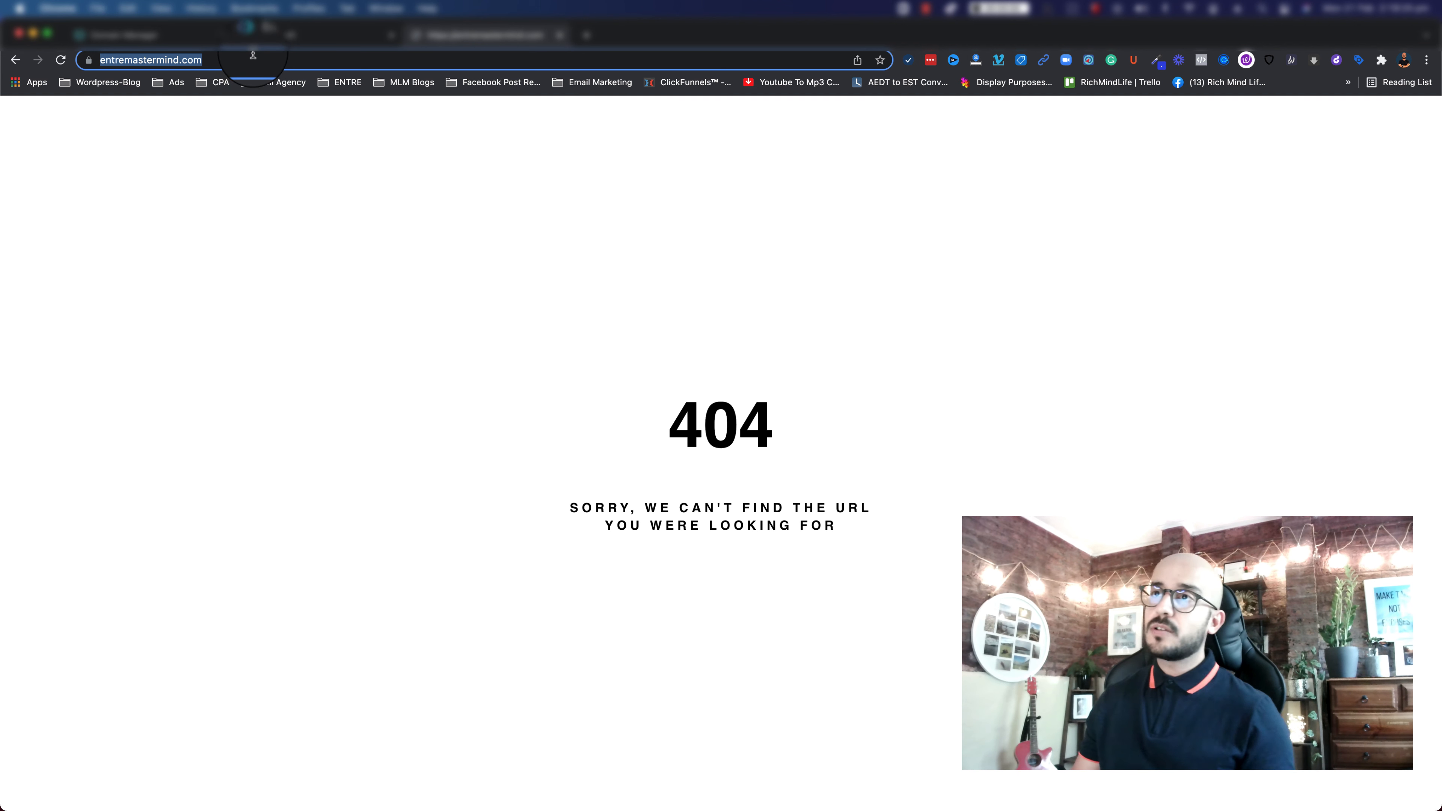
left_click(236, 61)
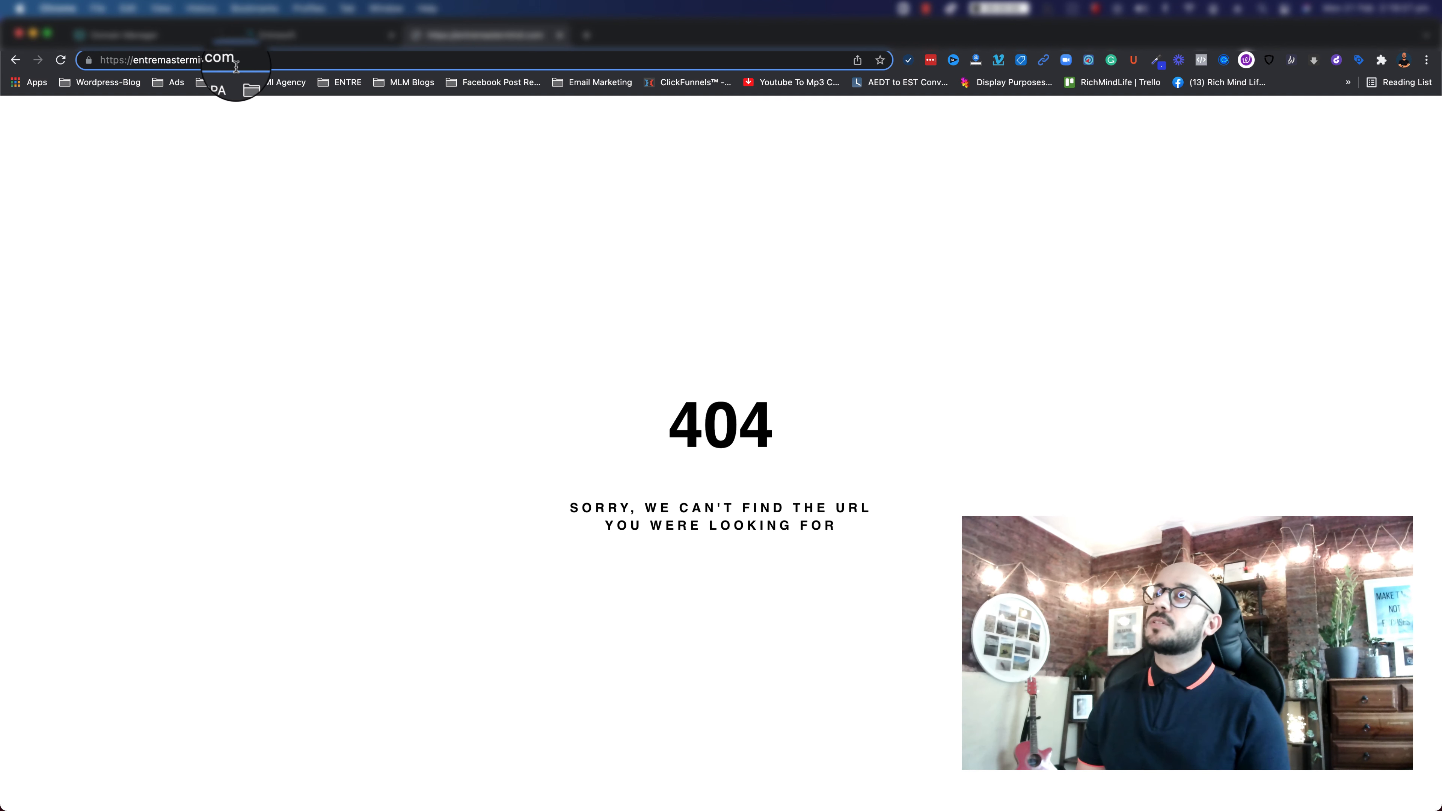
key("Return")
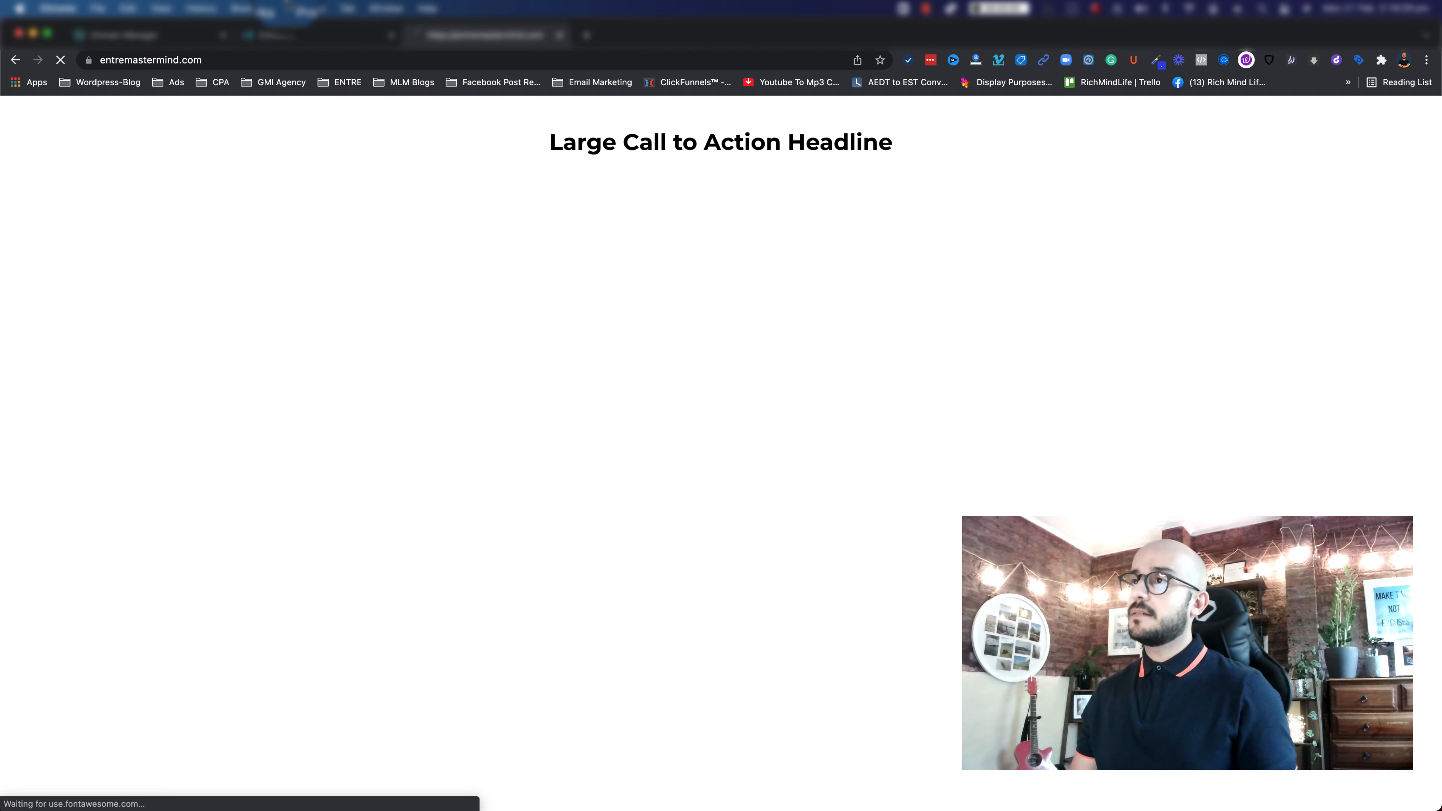
left_click_drag(555, 142, 922, 149)
left_click(796, 170)
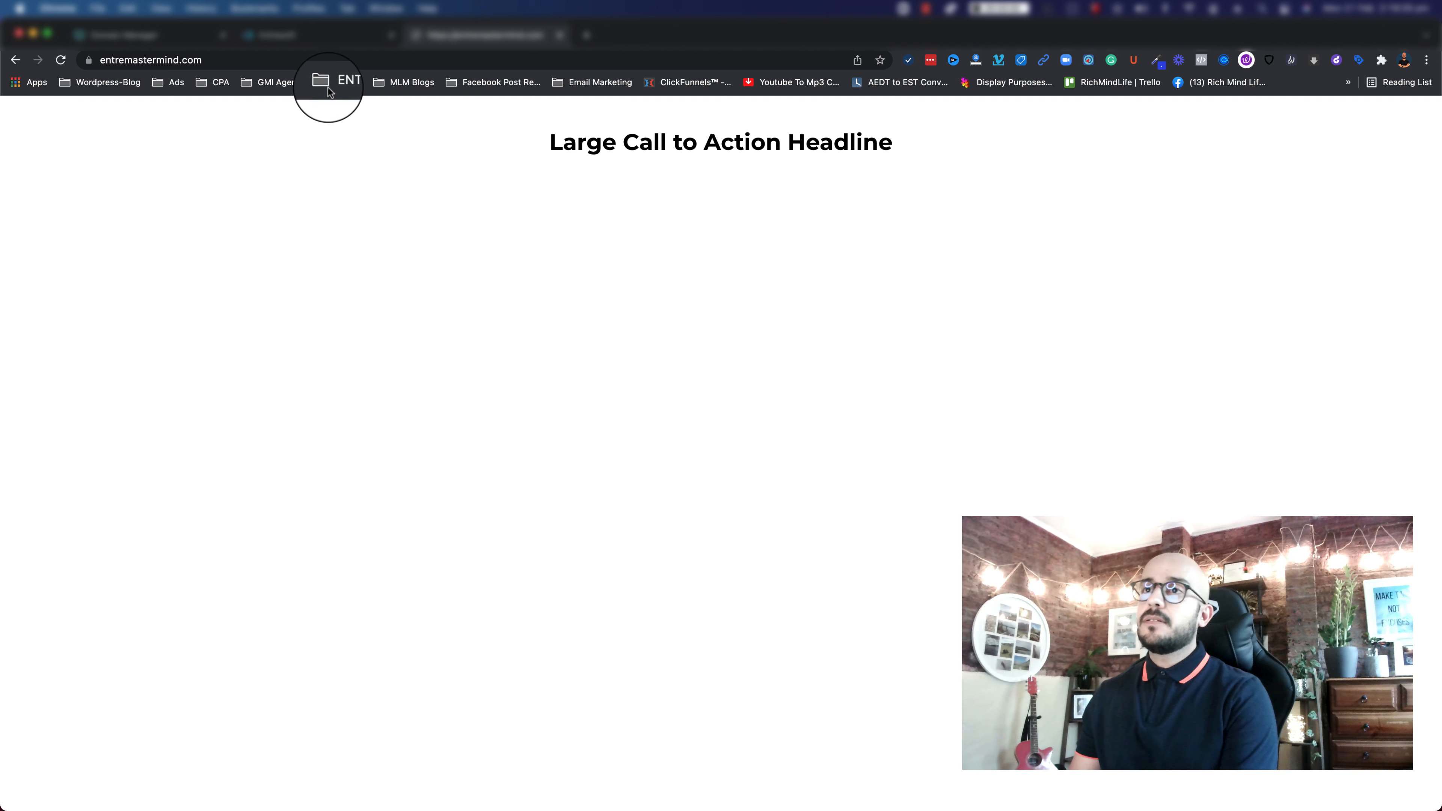
left_click(224, 60)
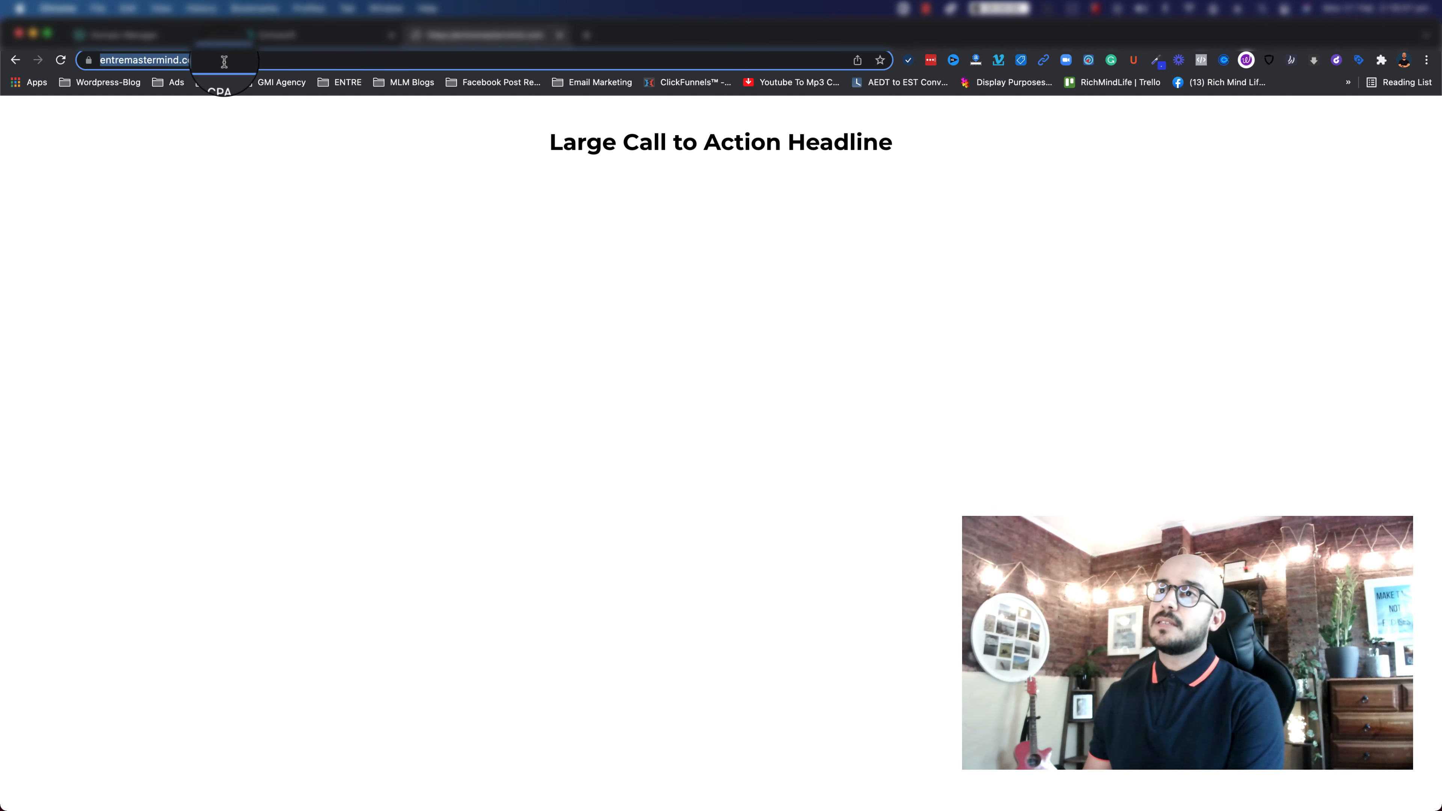
left_click(224, 61)
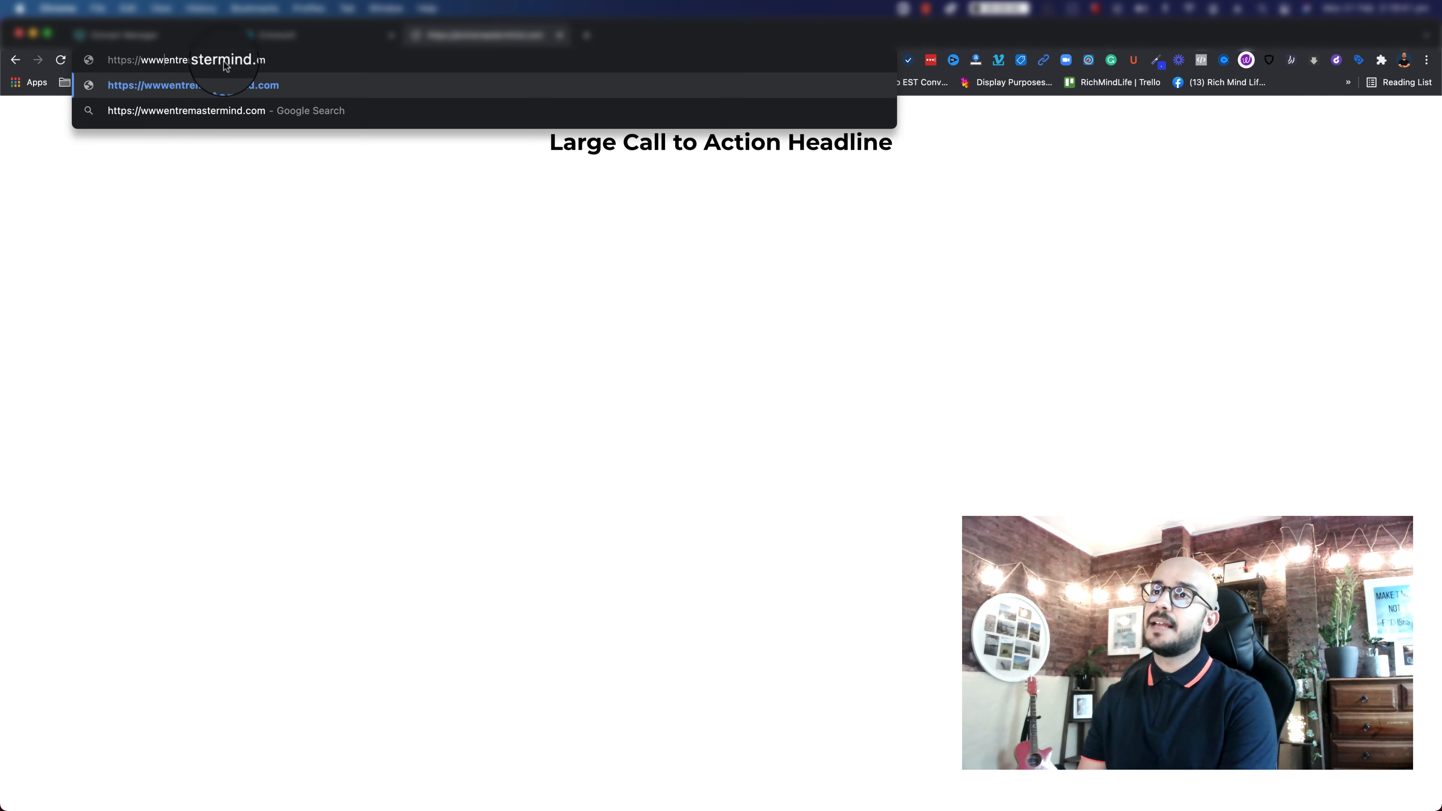
key("Return")
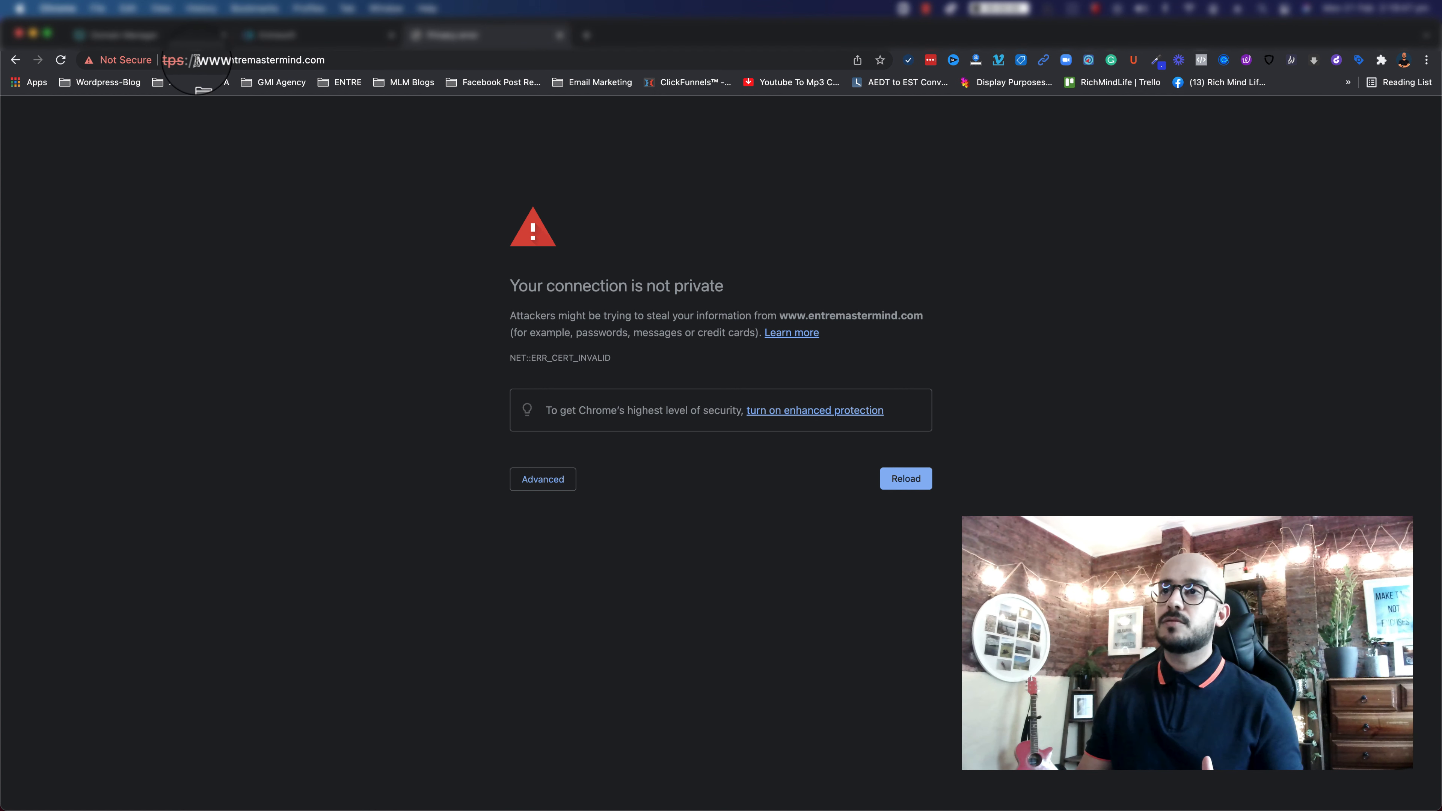
left_click(209, 59)
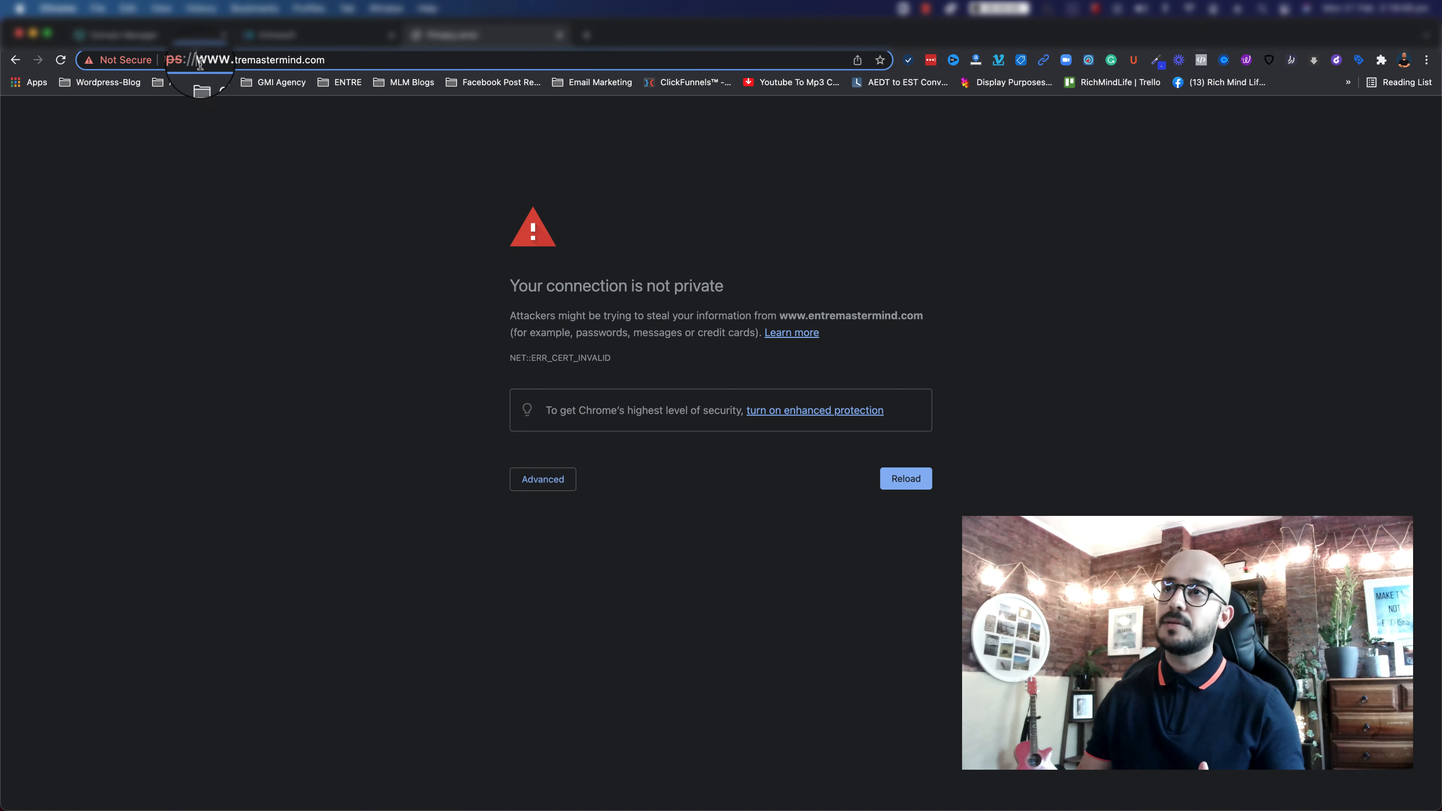
double_click(221, 60)
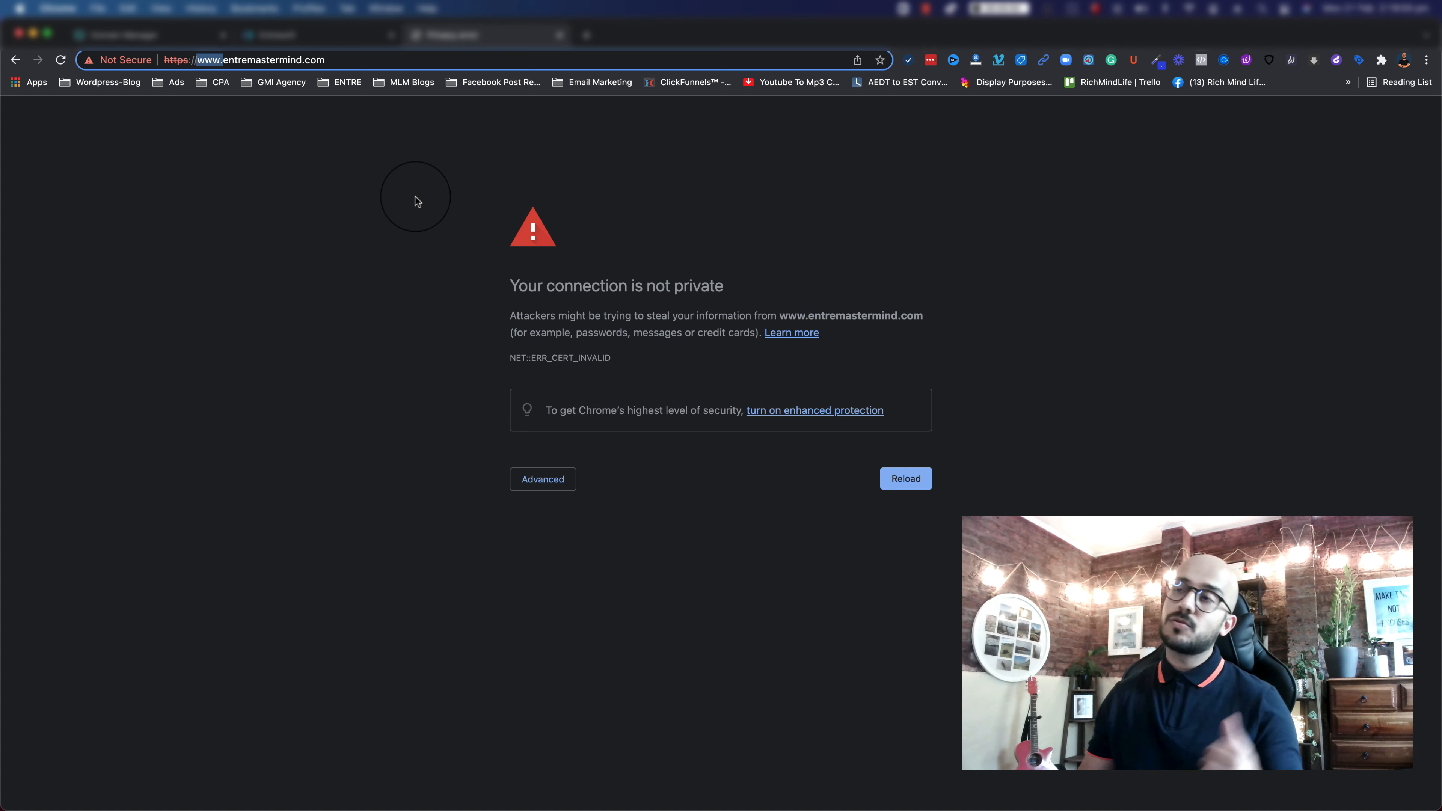
left_click(305, 39)
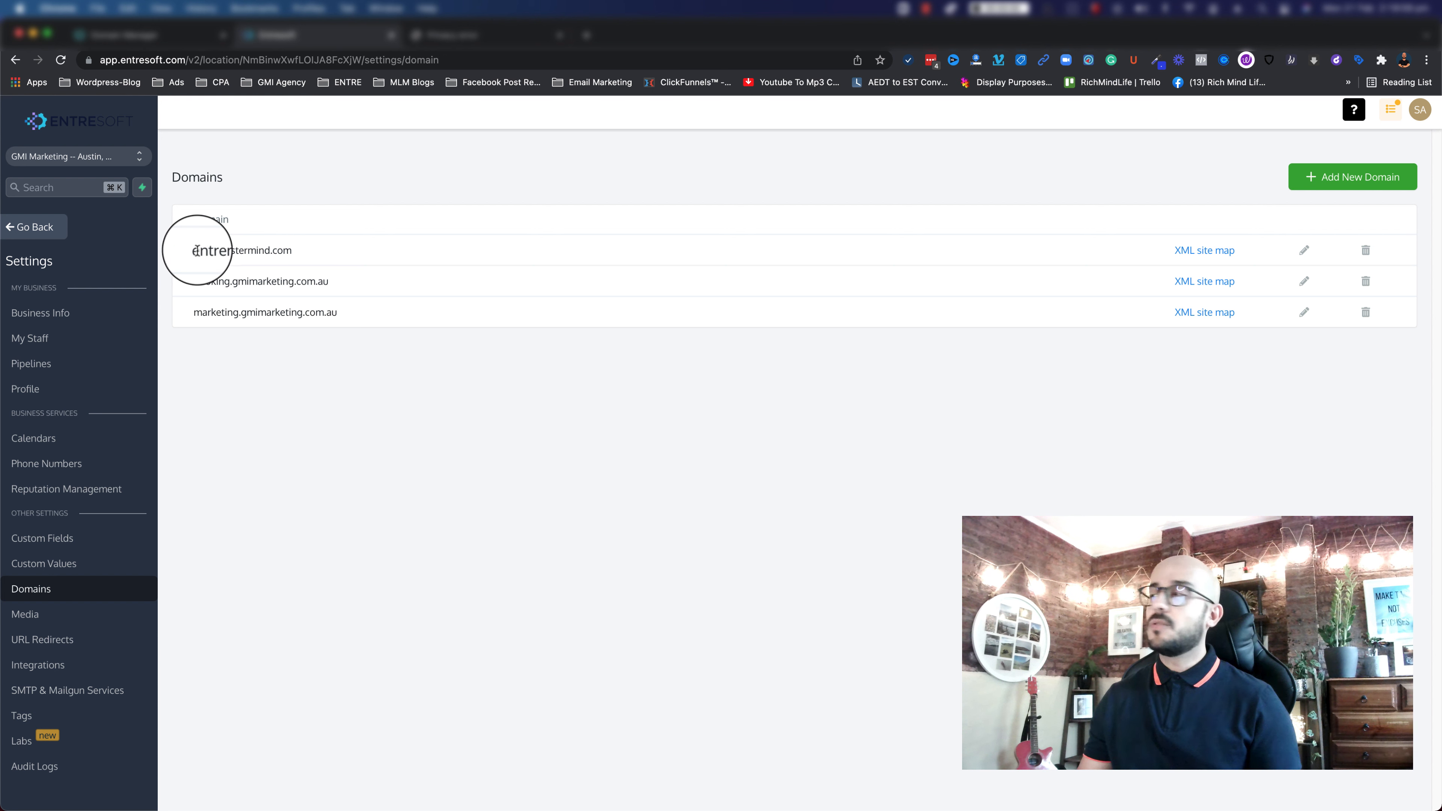
left_click_drag(198, 249, 685, 263)
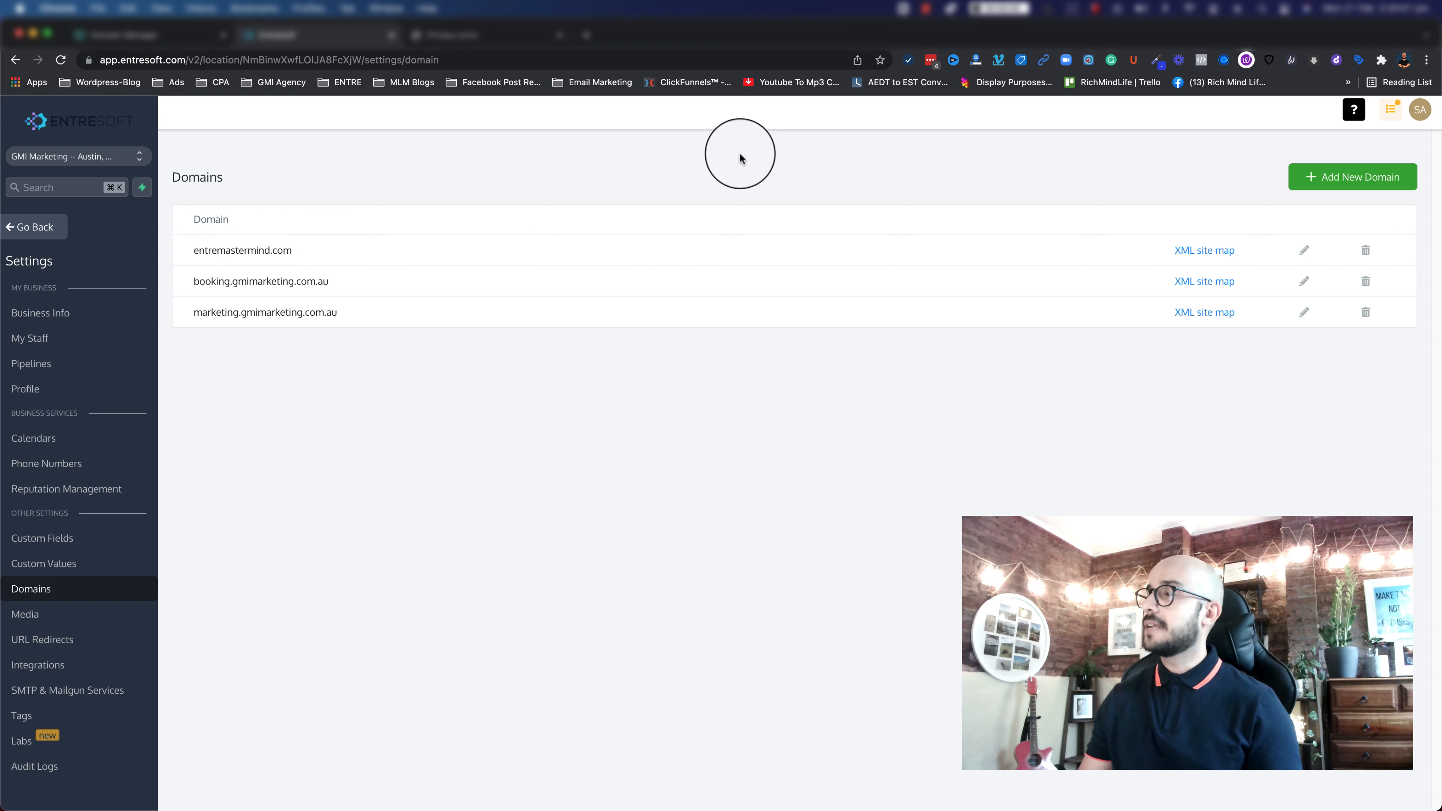
left_click(1374, 176)
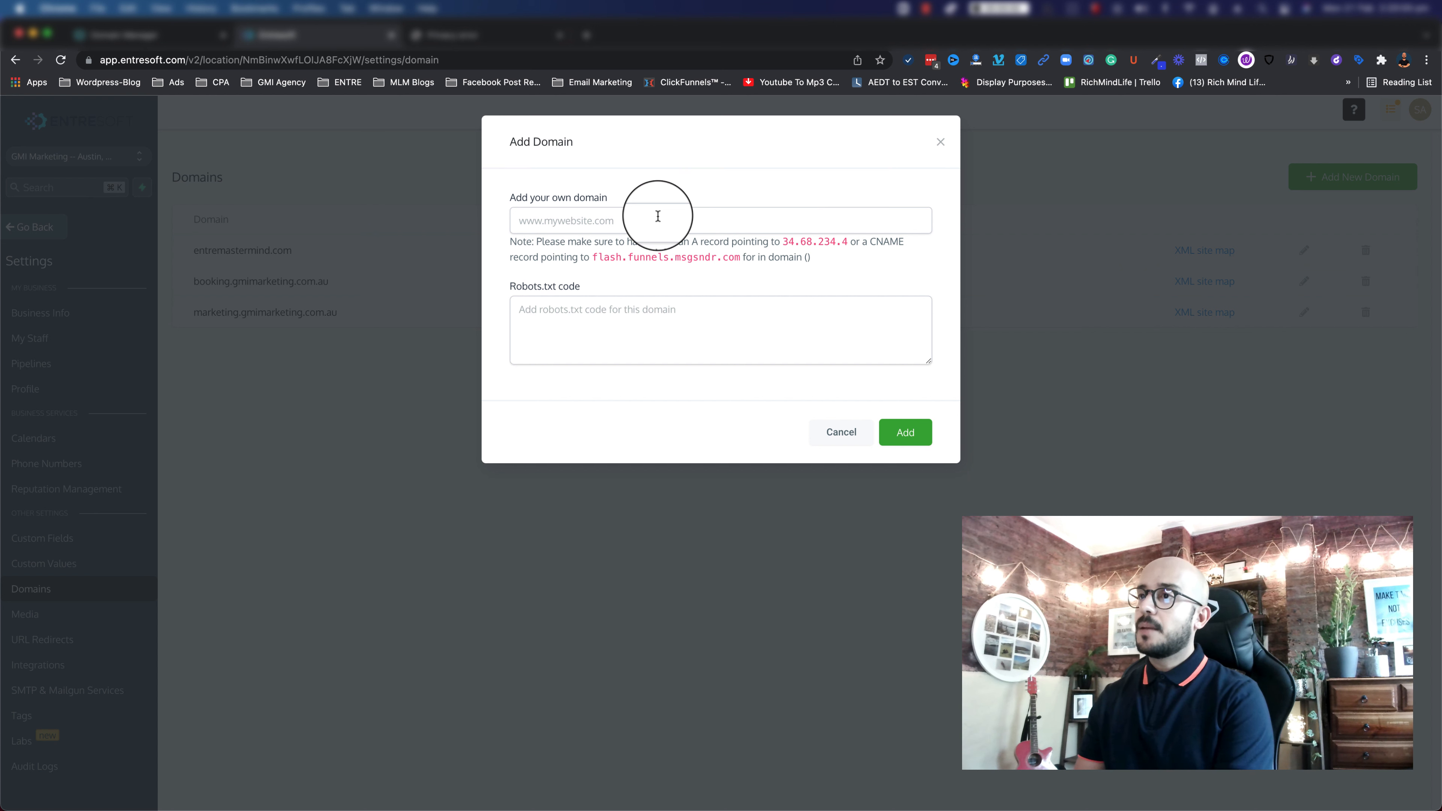
left_click(658, 216)
type("www.entremastermi")
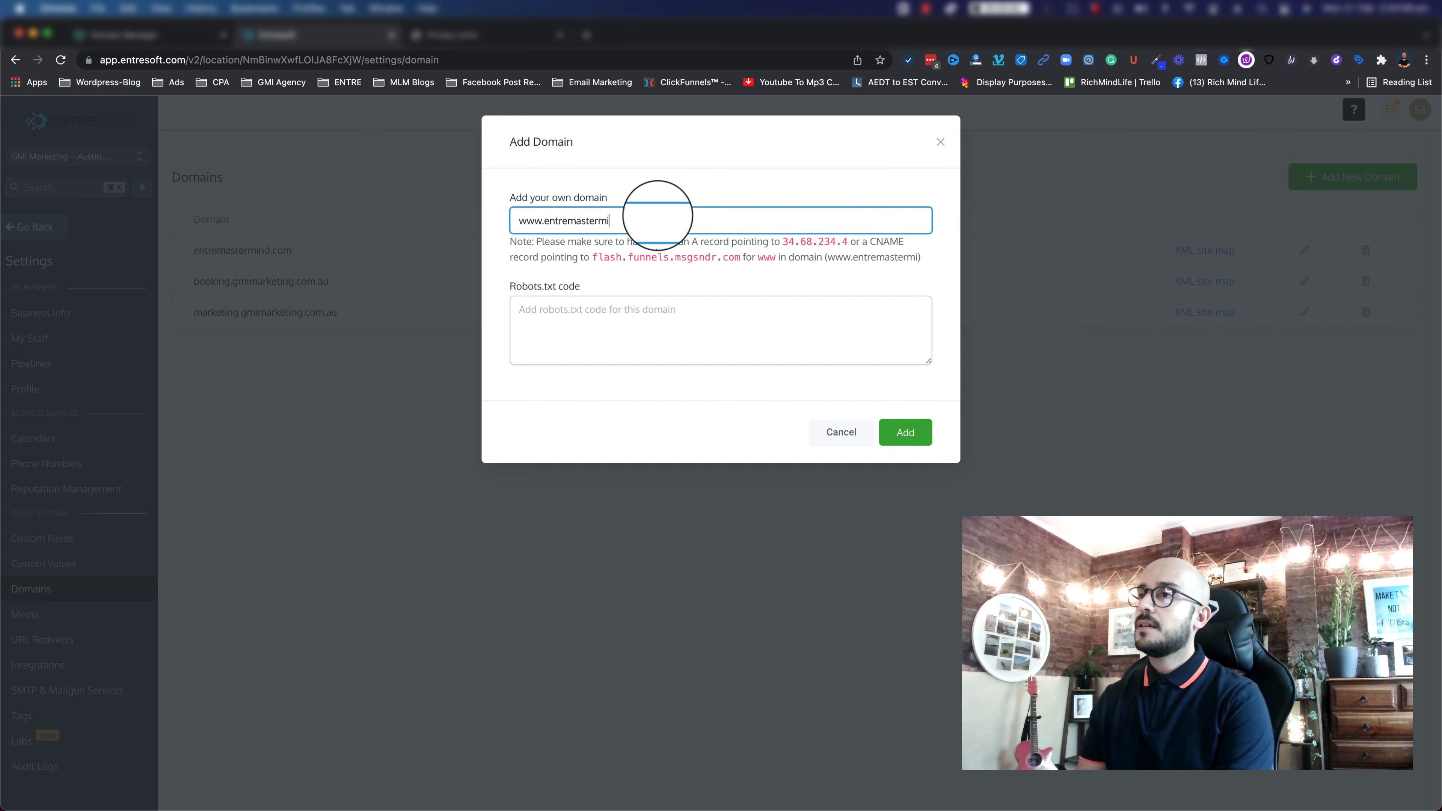
type("nd")
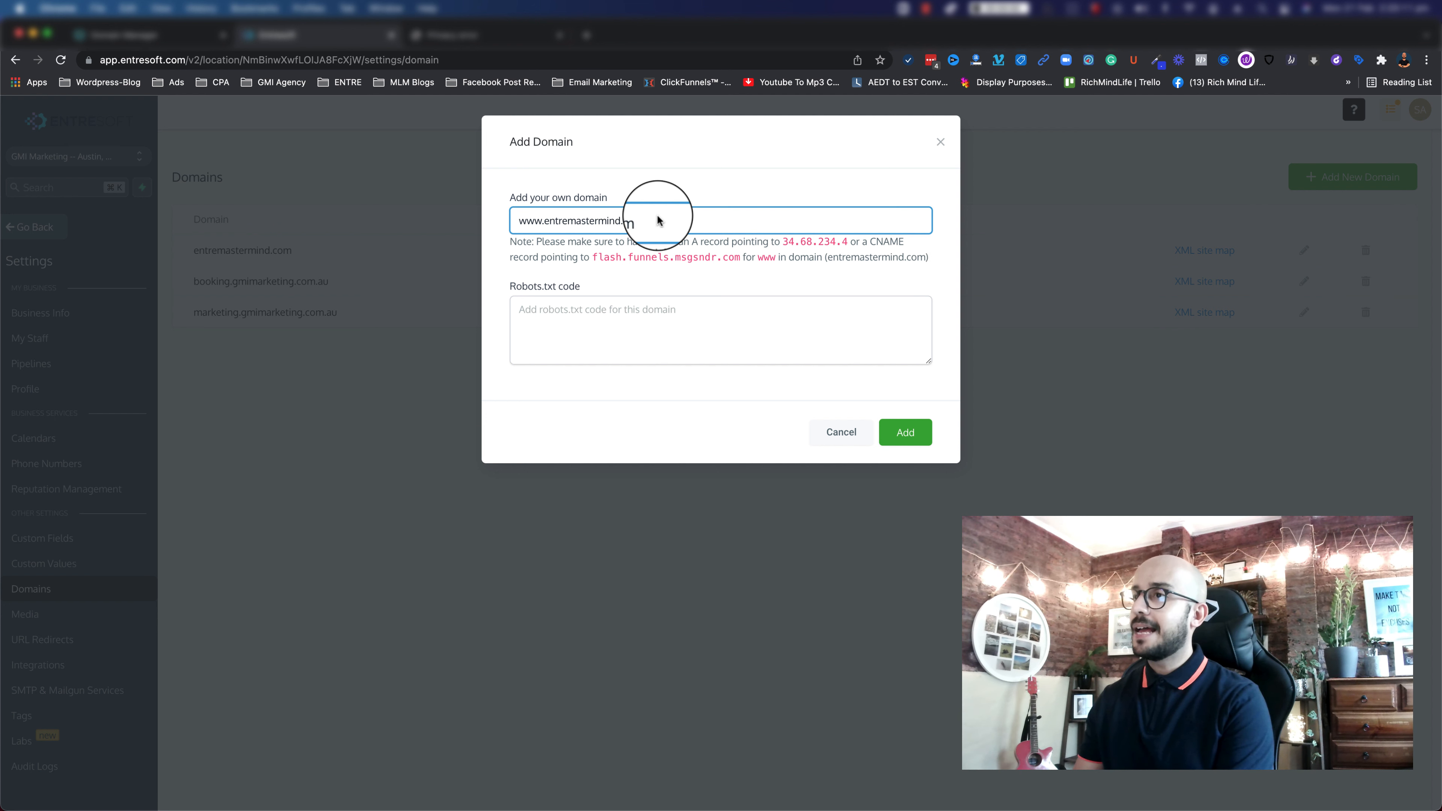
type(".com")
left_click(910, 433)
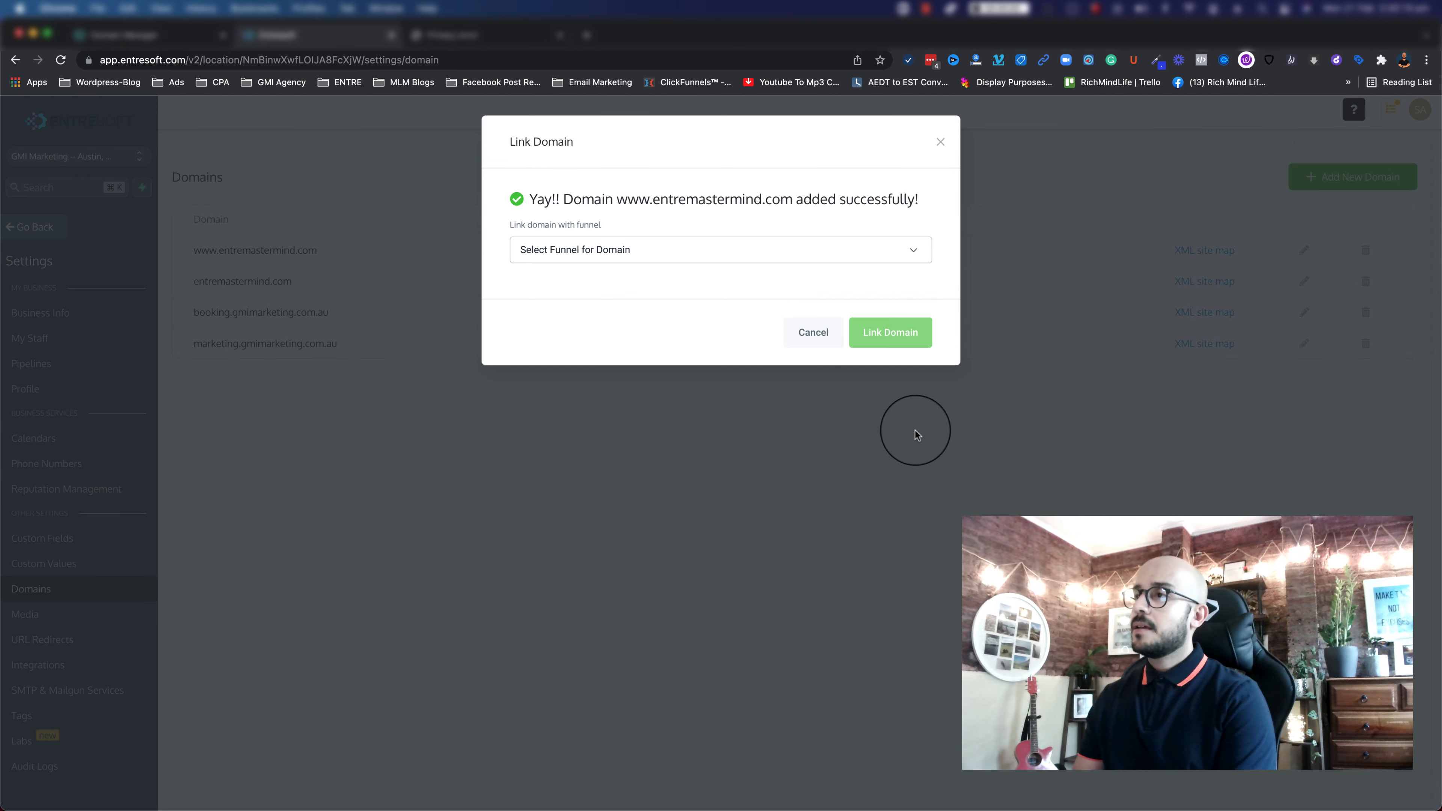
left_click(654, 254)
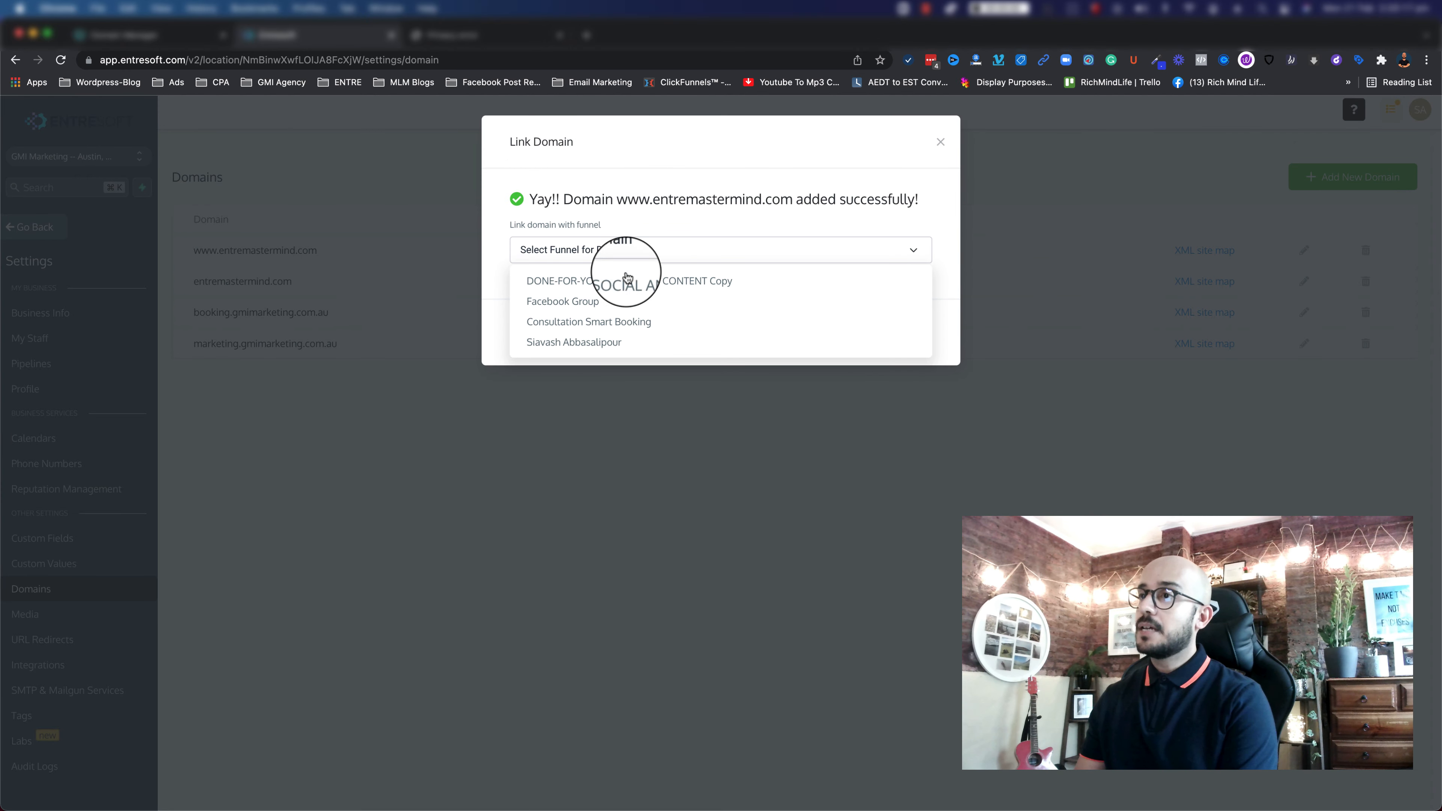
left_click(562, 344)
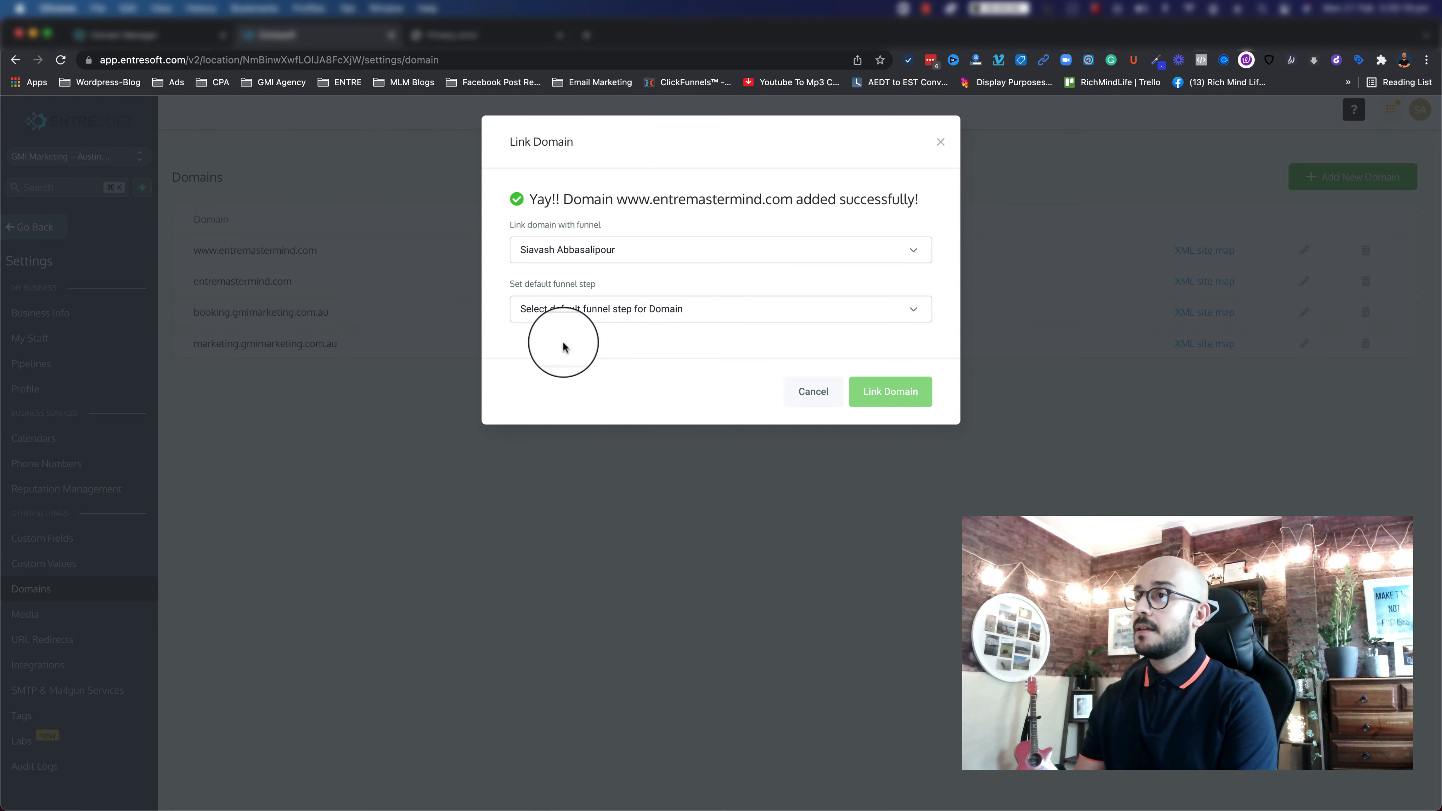
left_click(830, 321)
left_click(650, 338)
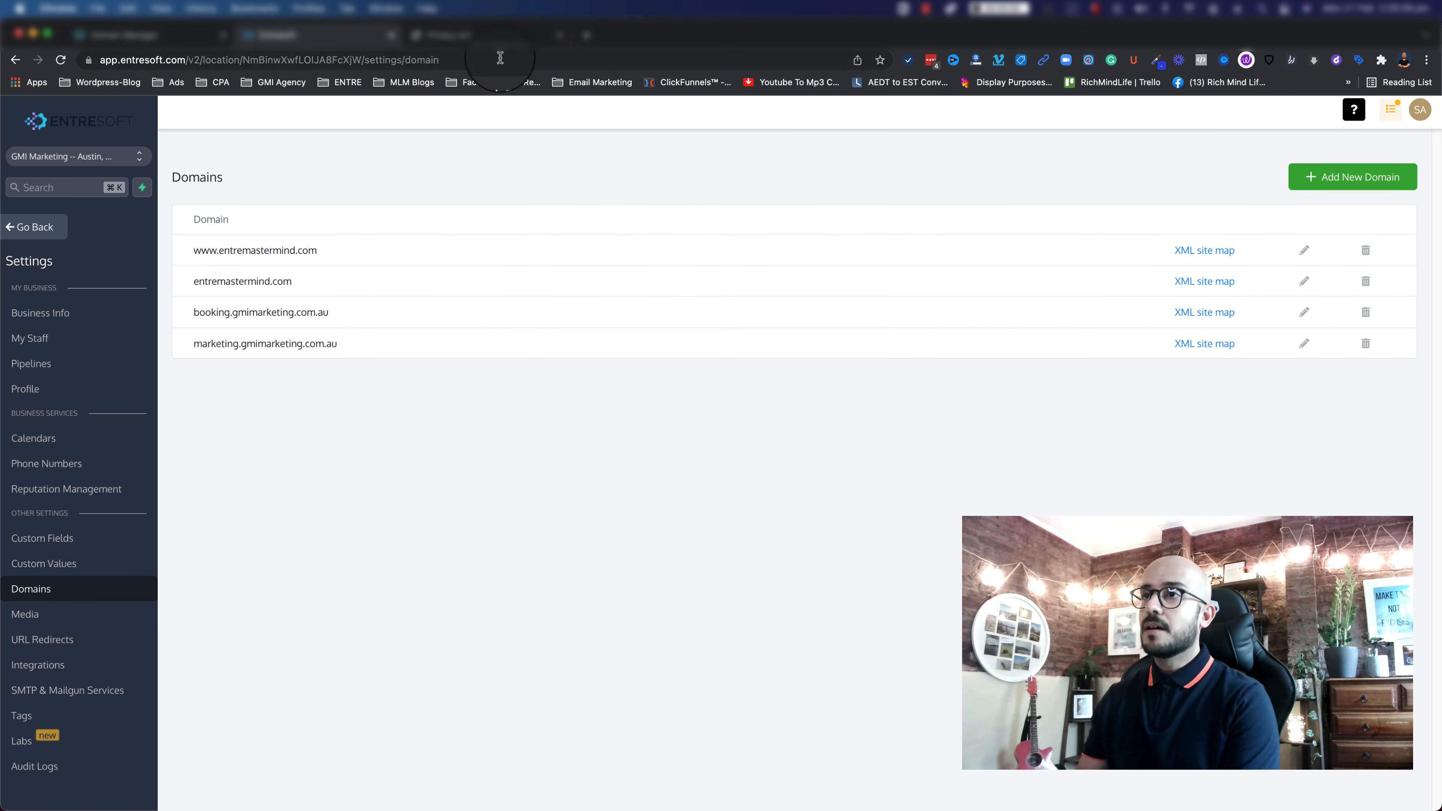
left_click(488, 35)
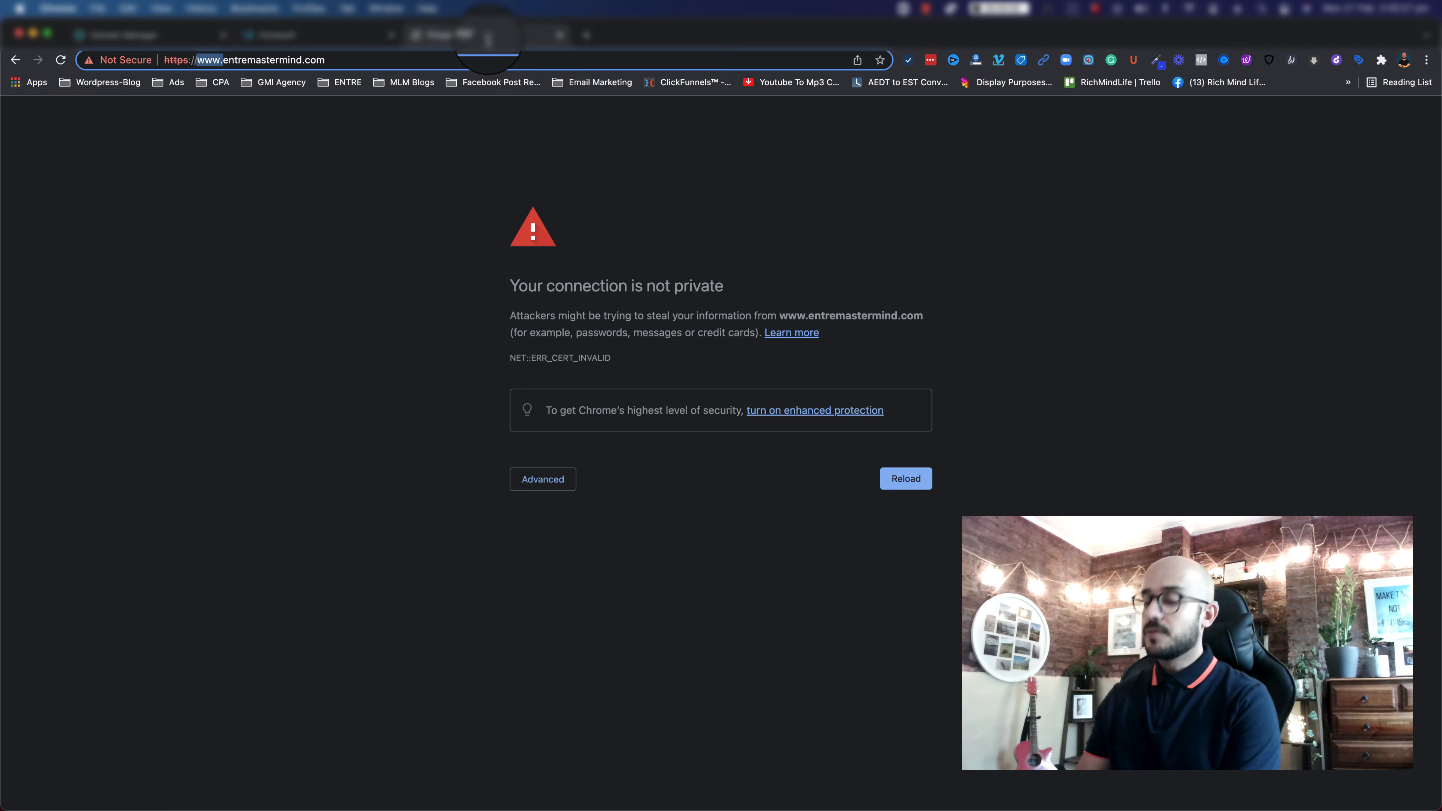
left_click(342, 59)
key("Return")
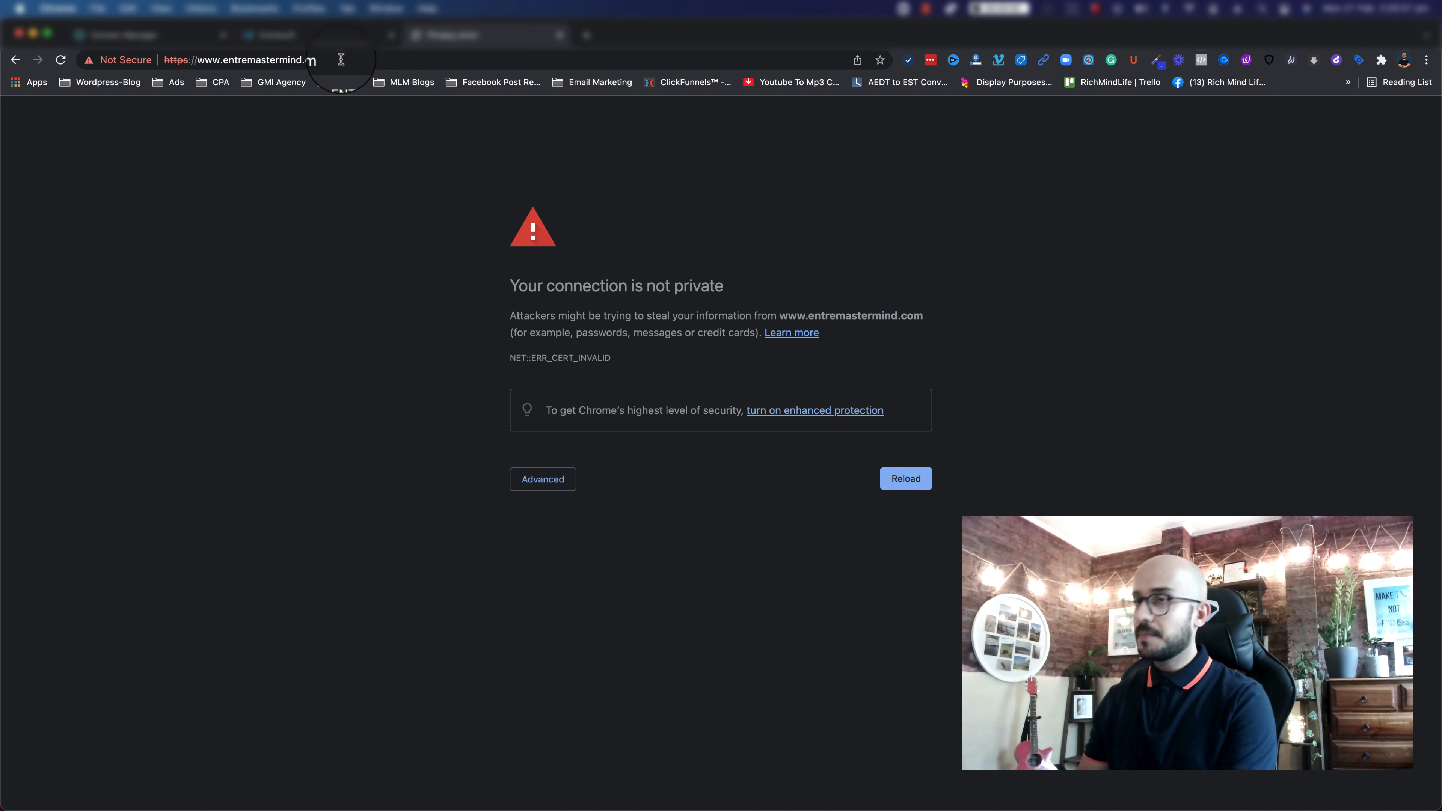
left_click(341, 59)
key("Return")
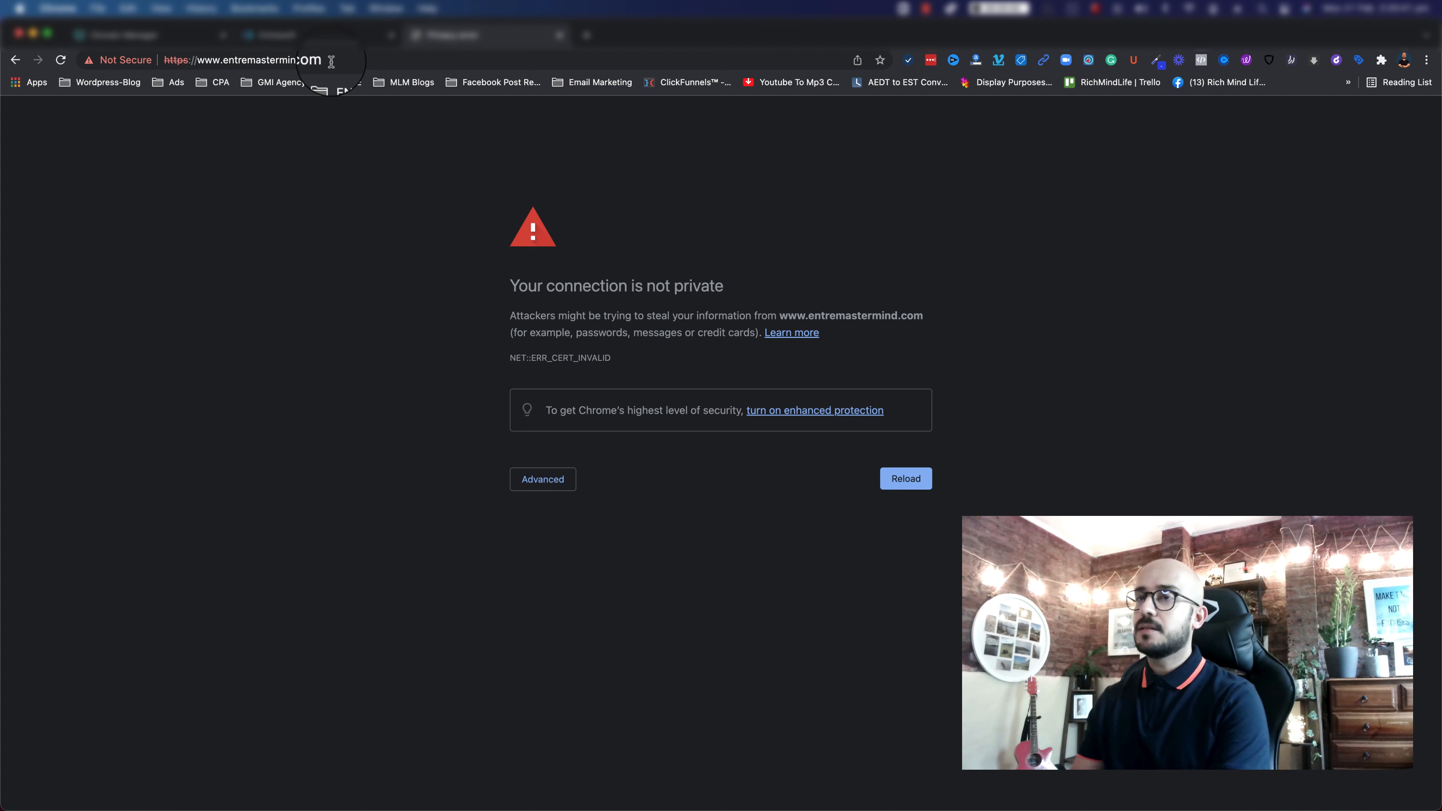
key("super+shift+n")
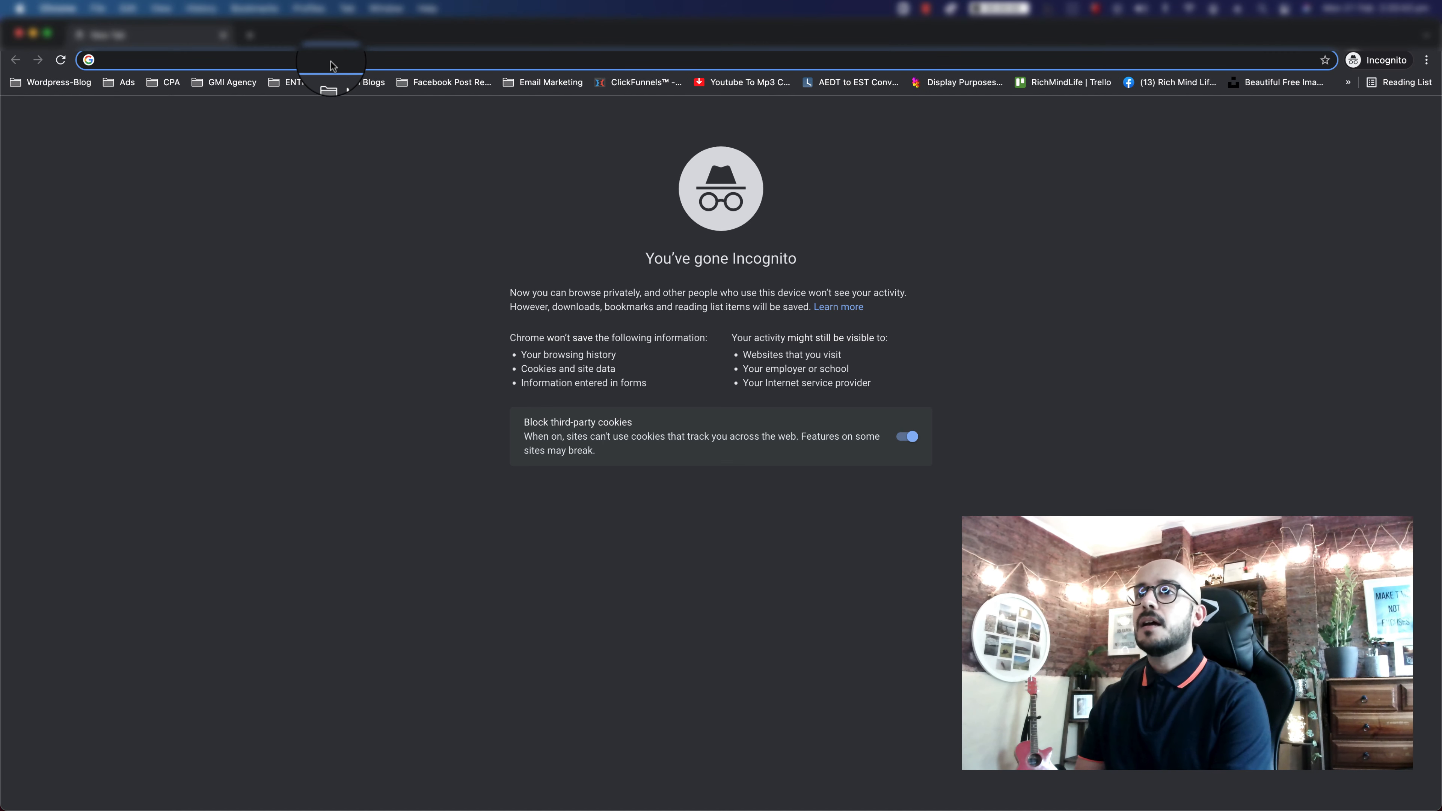
type("www.entrema")
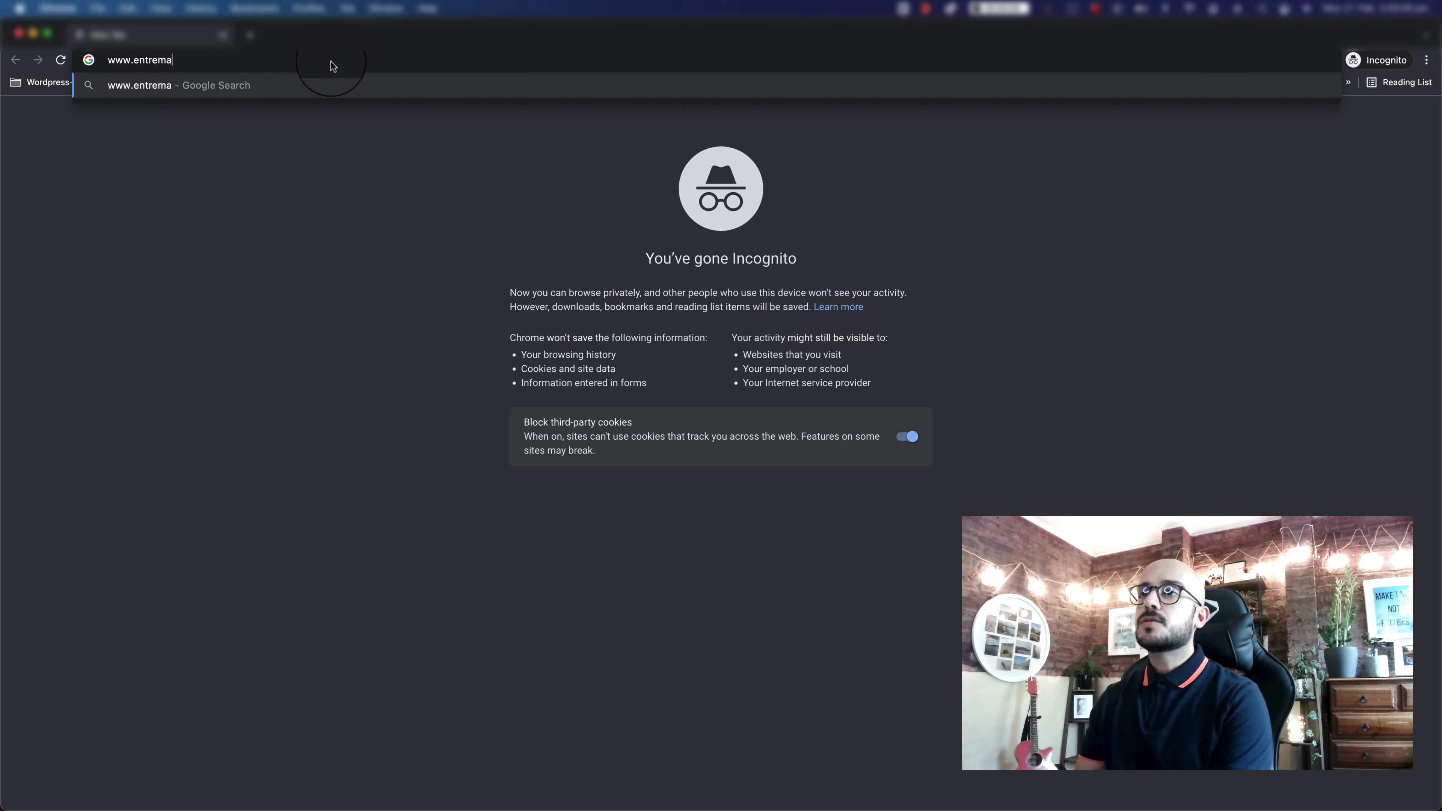
type("stermind")
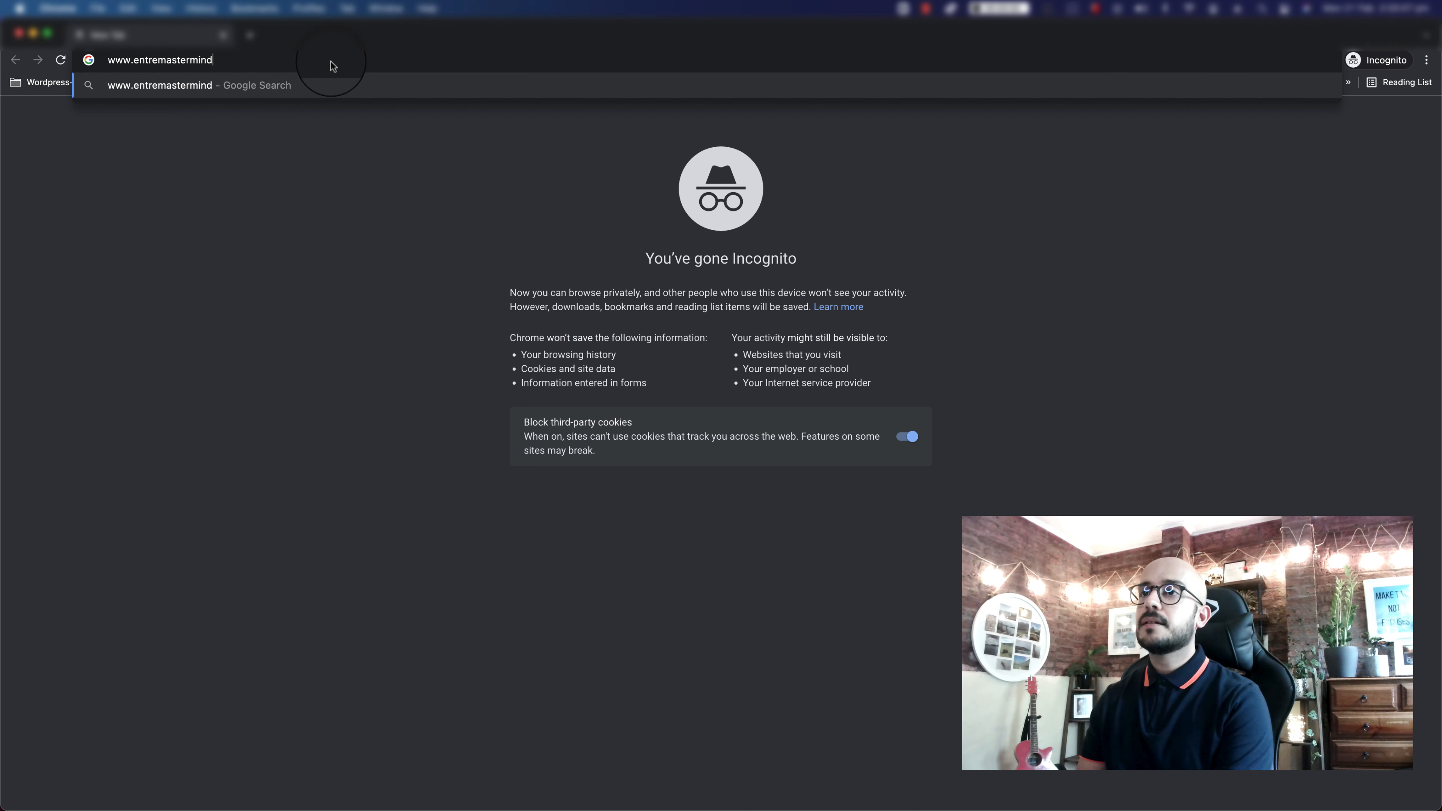
type(".com")
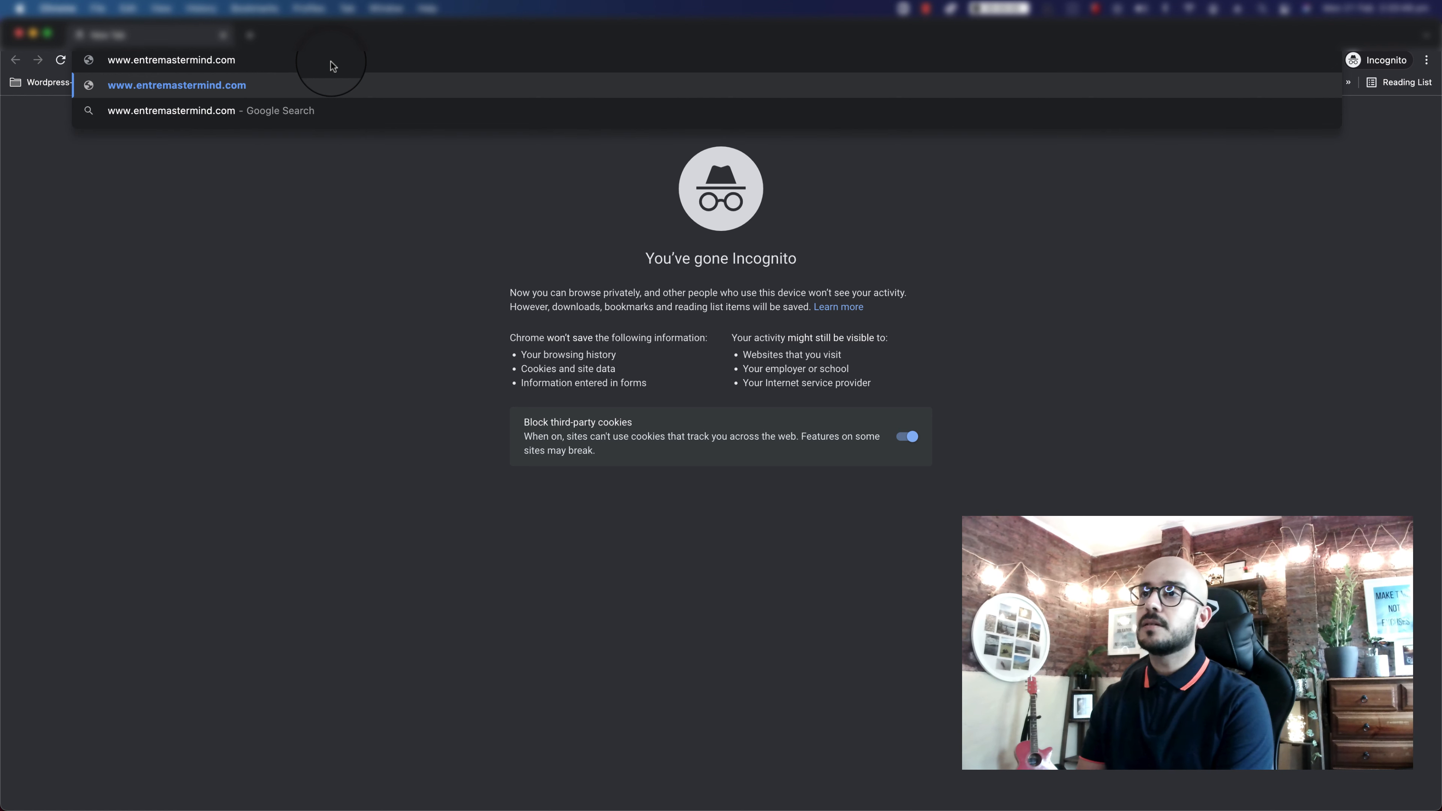
key("Return")
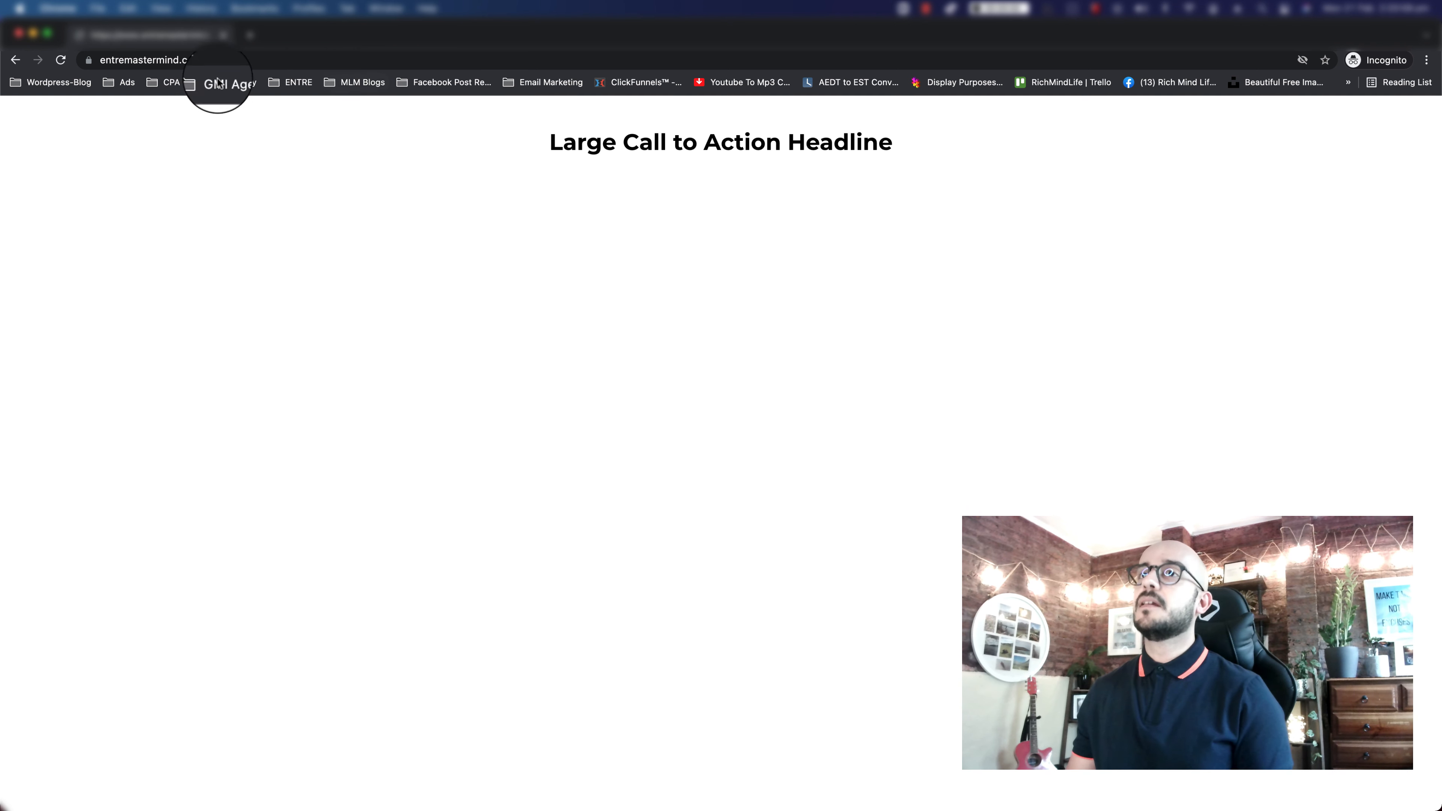
left_click(18, 36)
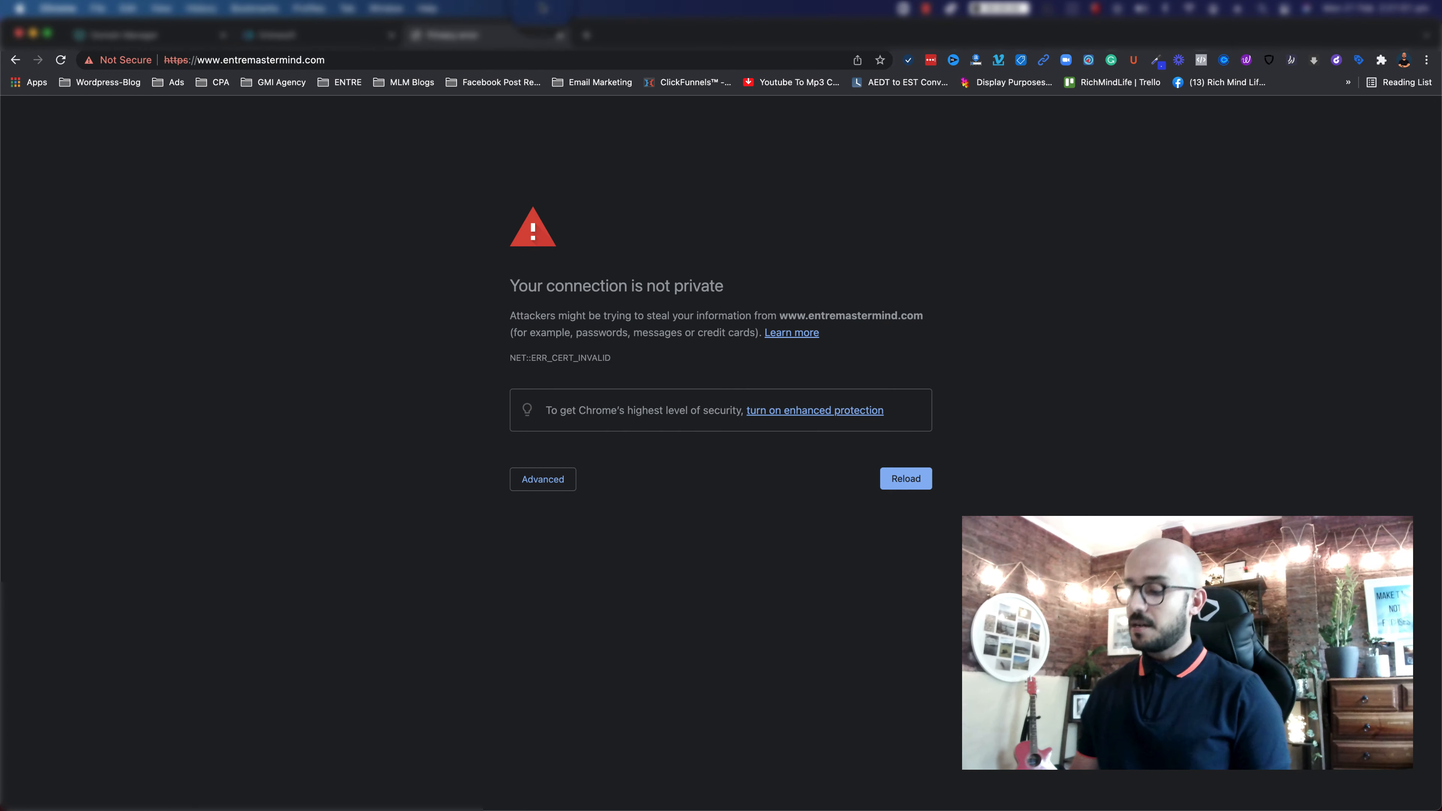
left_click(398, 55)
key("Return")
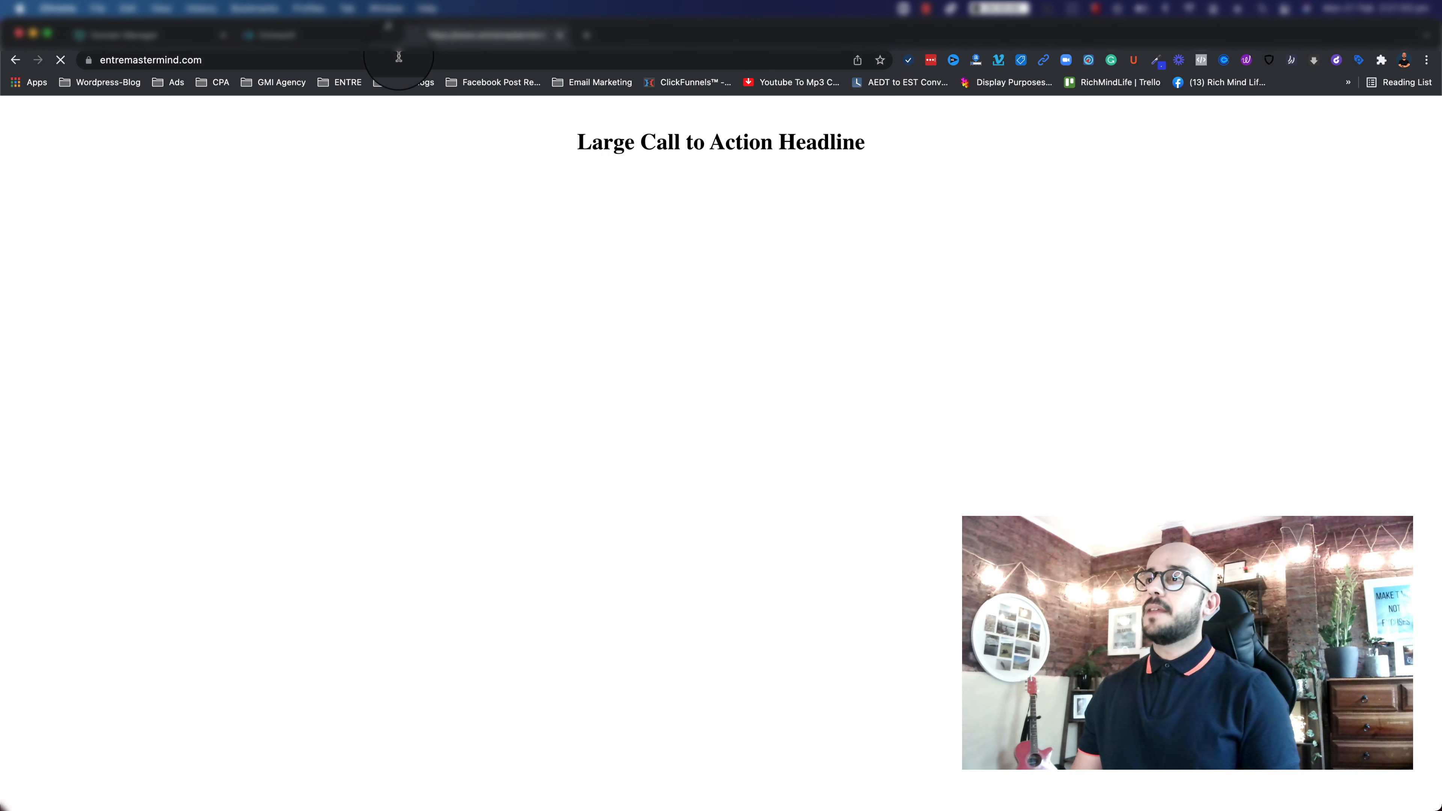
left_click_drag(659, 128, 844, 140)
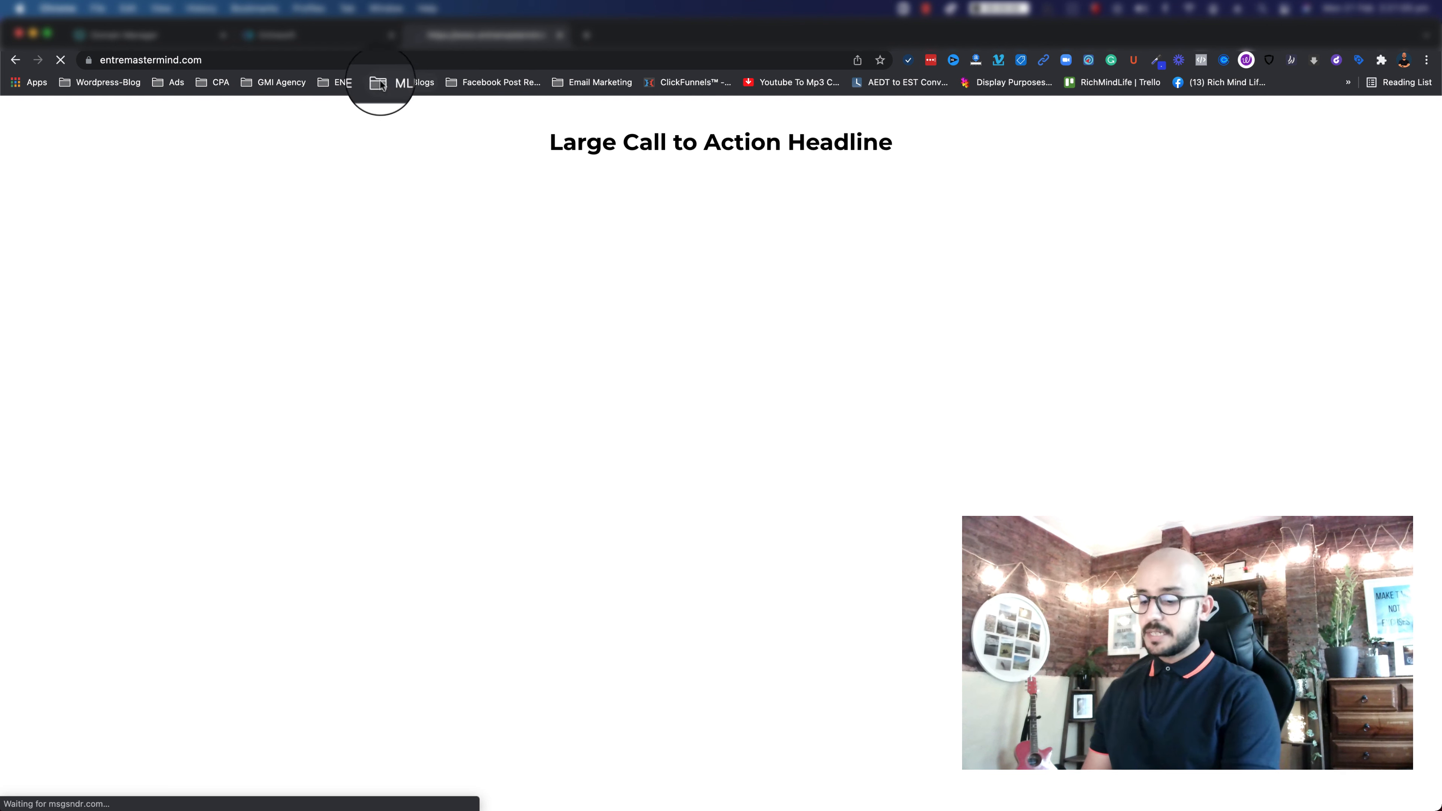
left_click(328, 62)
key("Left")
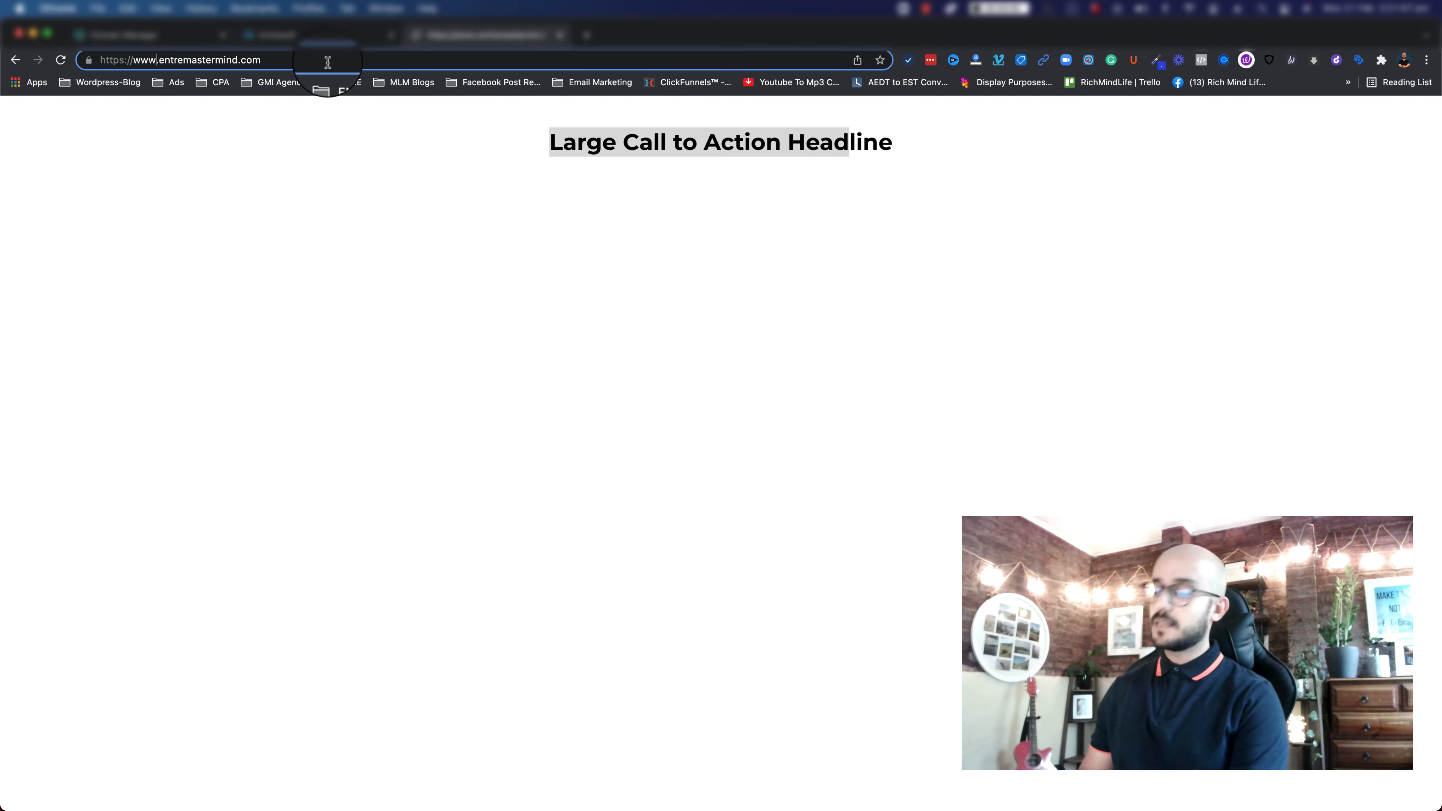
key("BackSpace")
key("BackSpace")
key("BackSpace")
key("BackSpace")
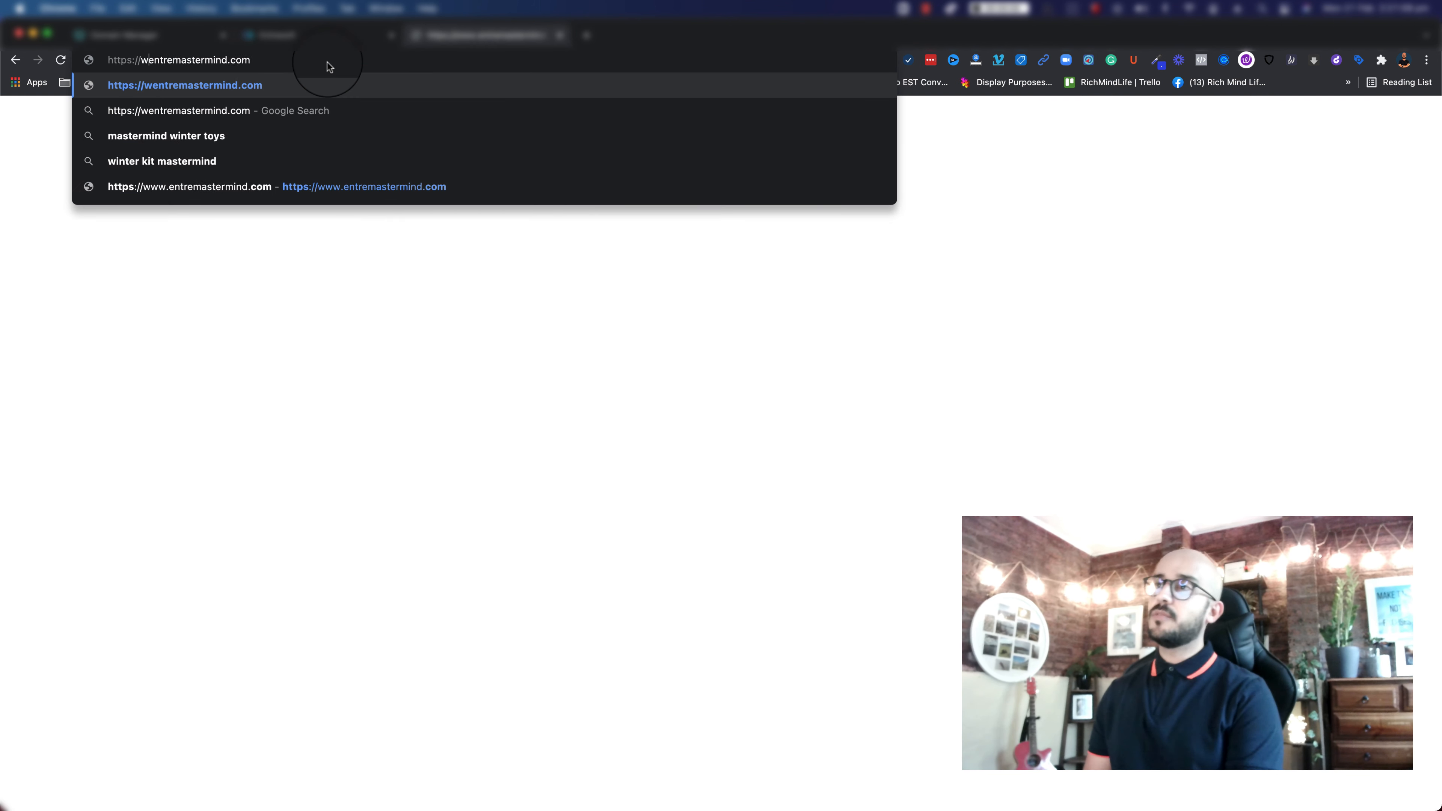
key("Return")
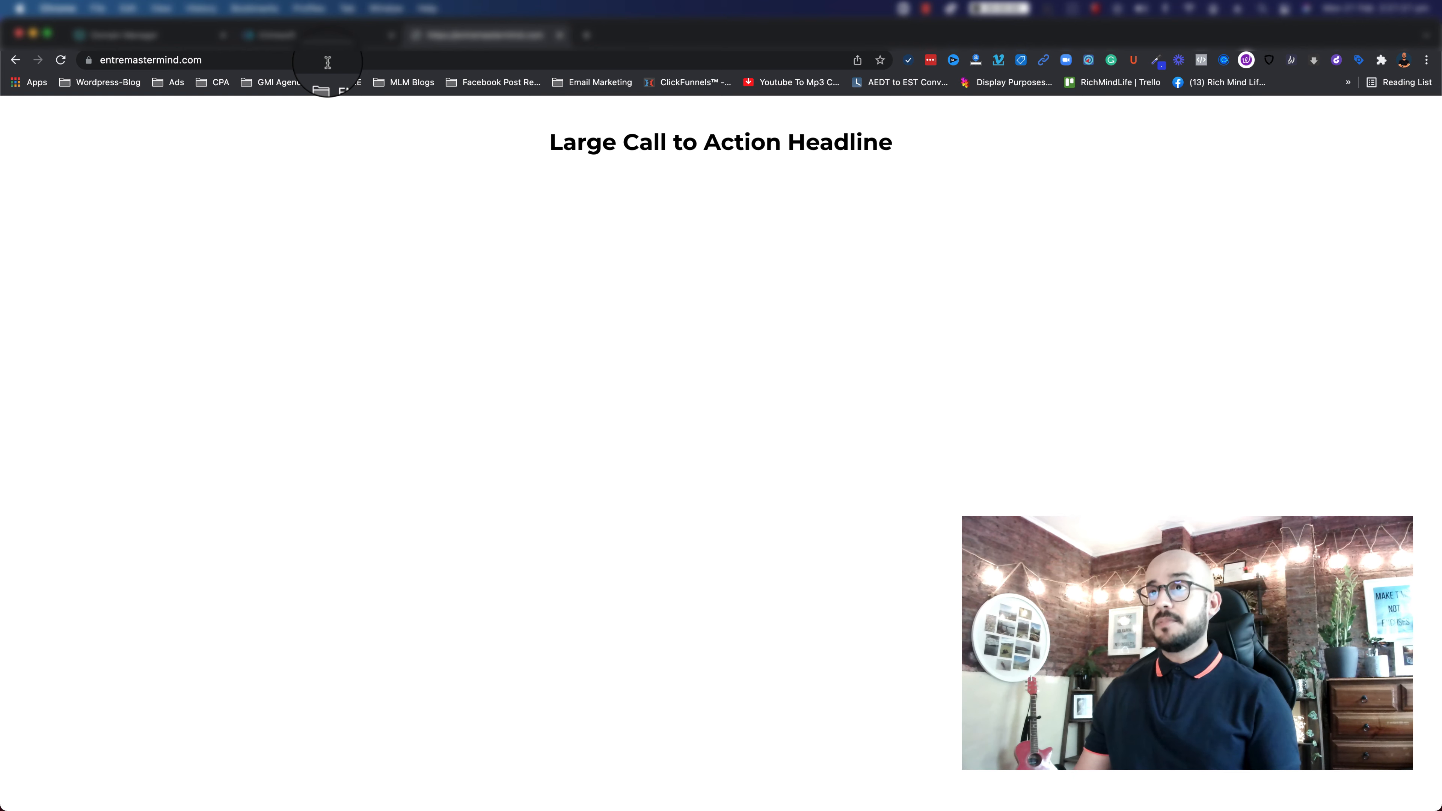
- Switch back to Entresoft and compare the www, root, booking and marketing entries in the domain list
left_click(305, 35)
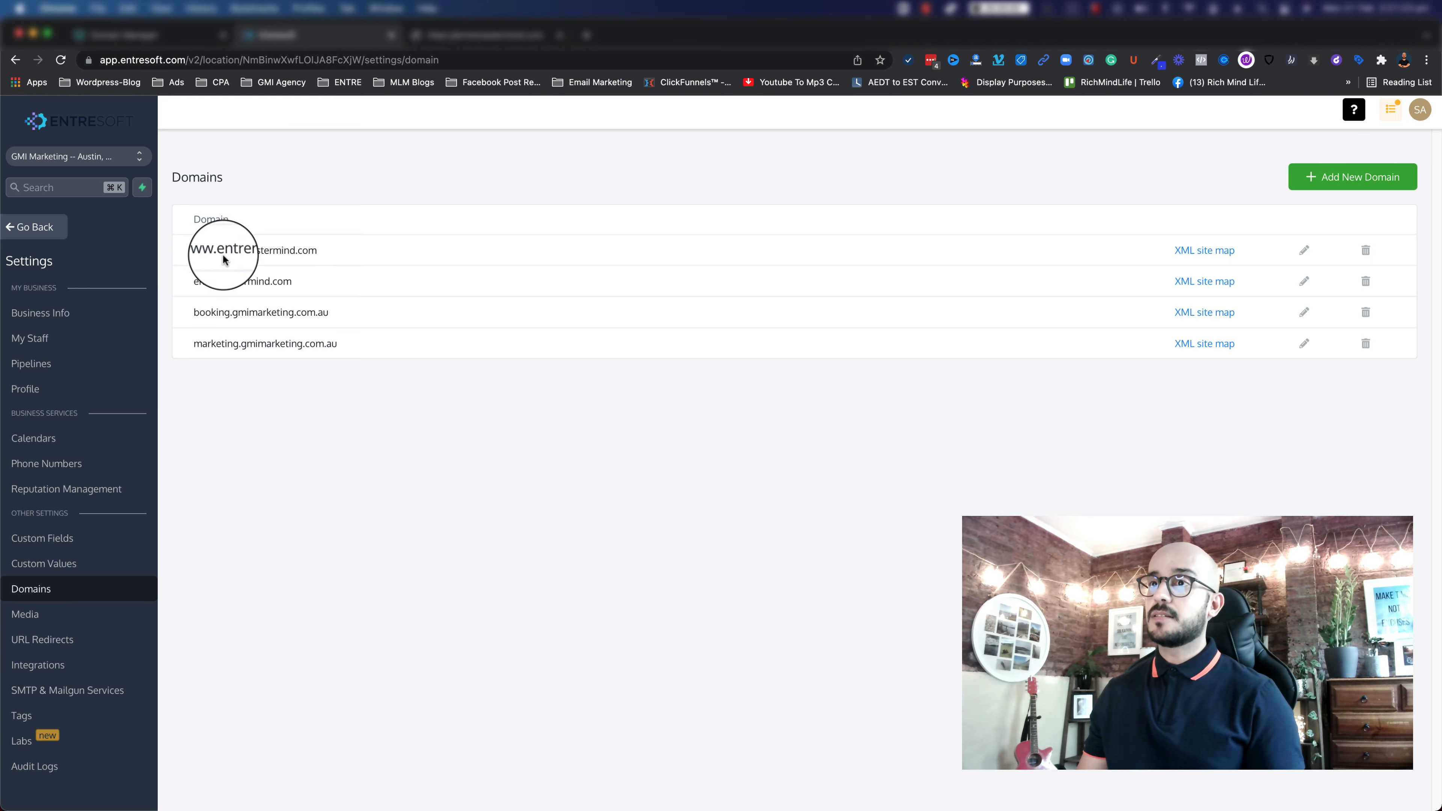
left_click_drag(229, 250, 195, 251)
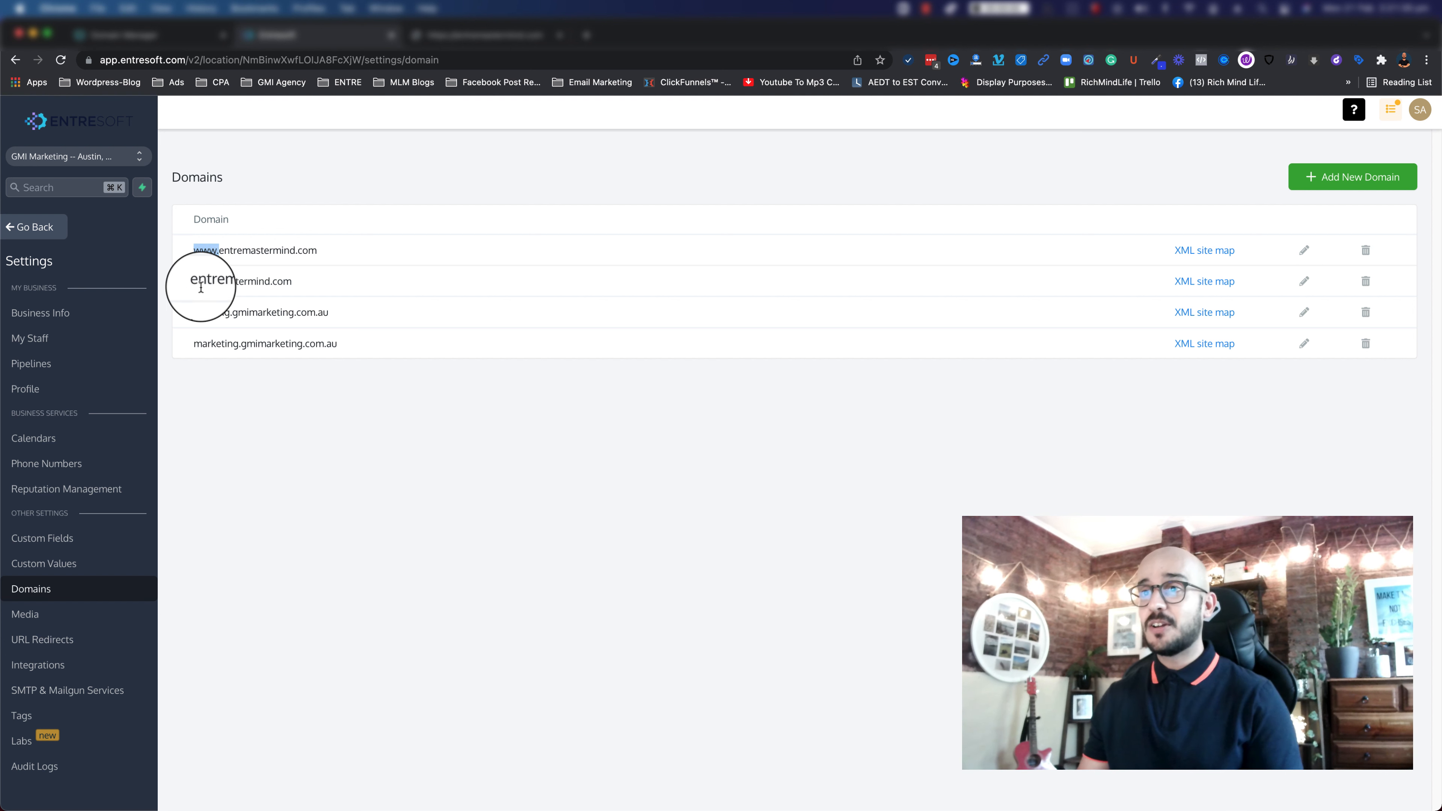
left_click_drag(193, 282, 340, 313)
left_click(201, 302)
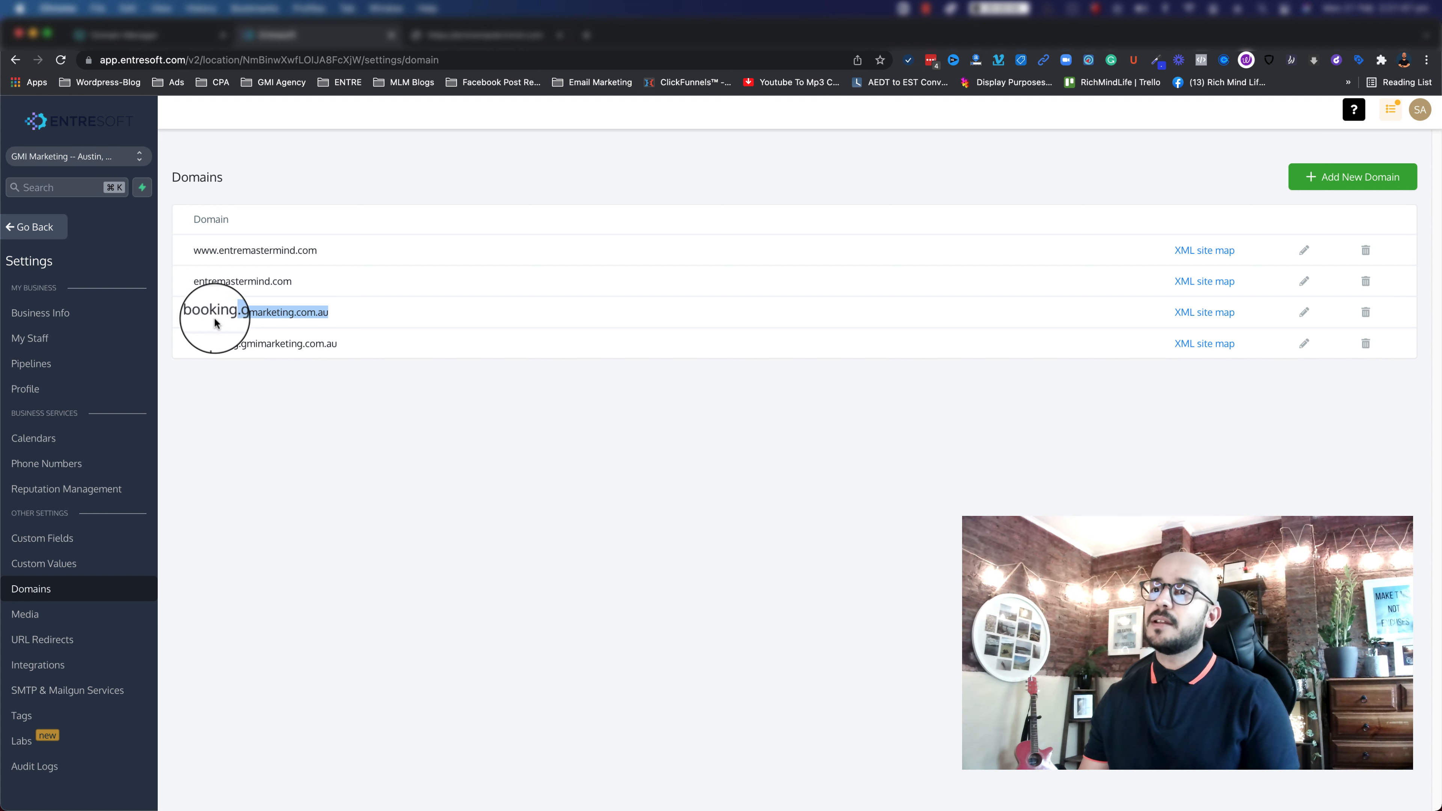
double_click(193, 312)
left_click_drag(194, 345, 239, 342)
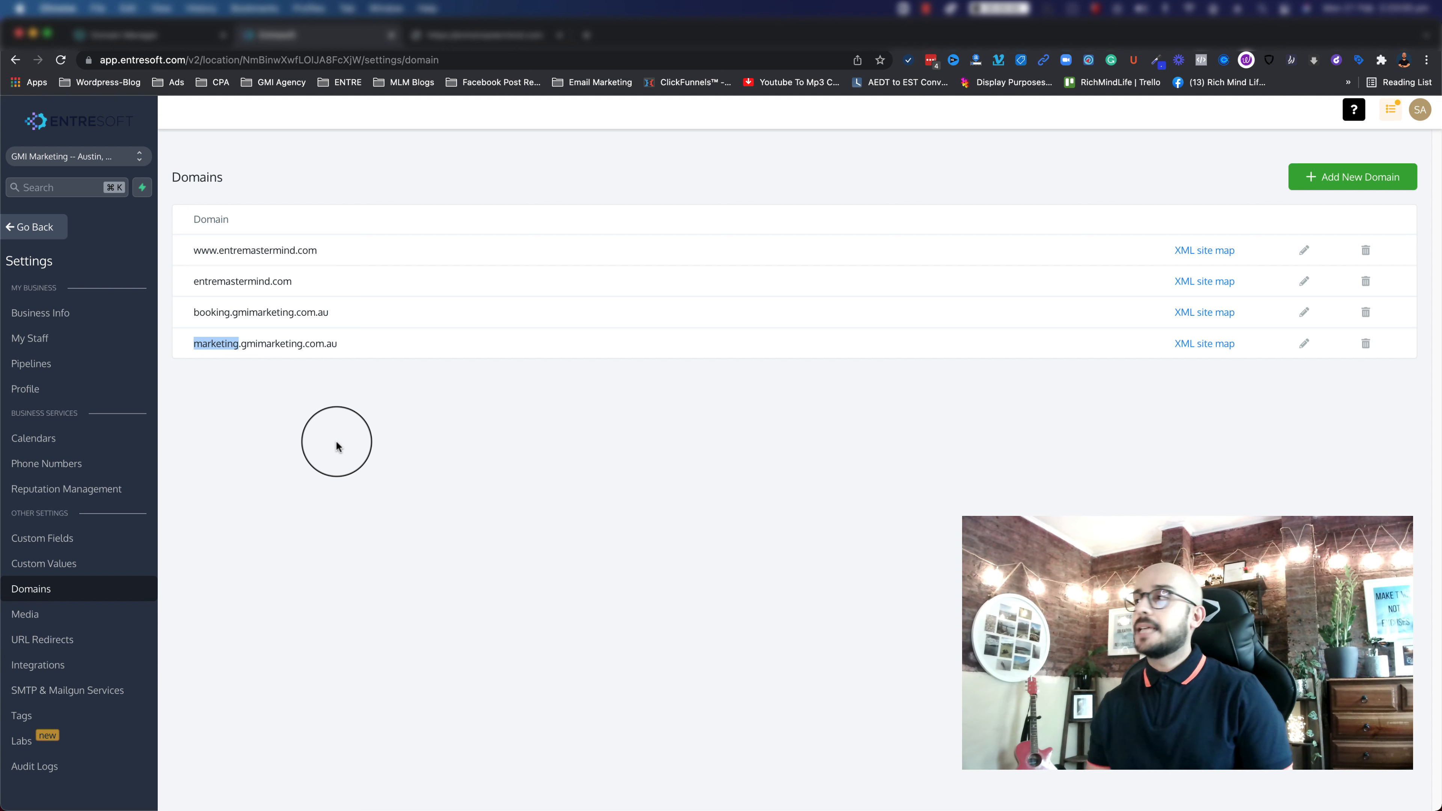
left_click(337, 447)
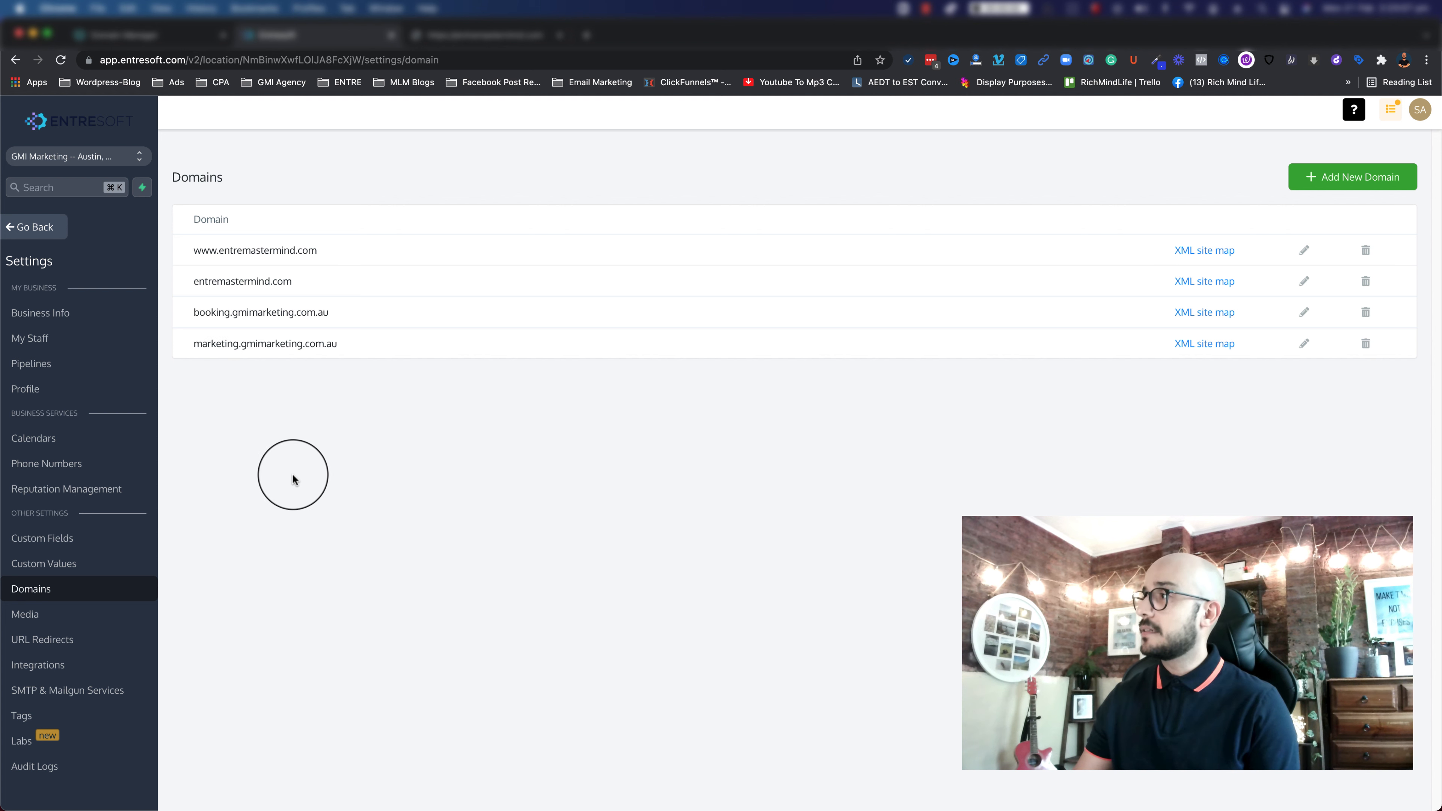
- Open the form for adding a new domain and copy the CNAME target flash.funnels.msgsndr.com from its note
left_click(1344, 176)
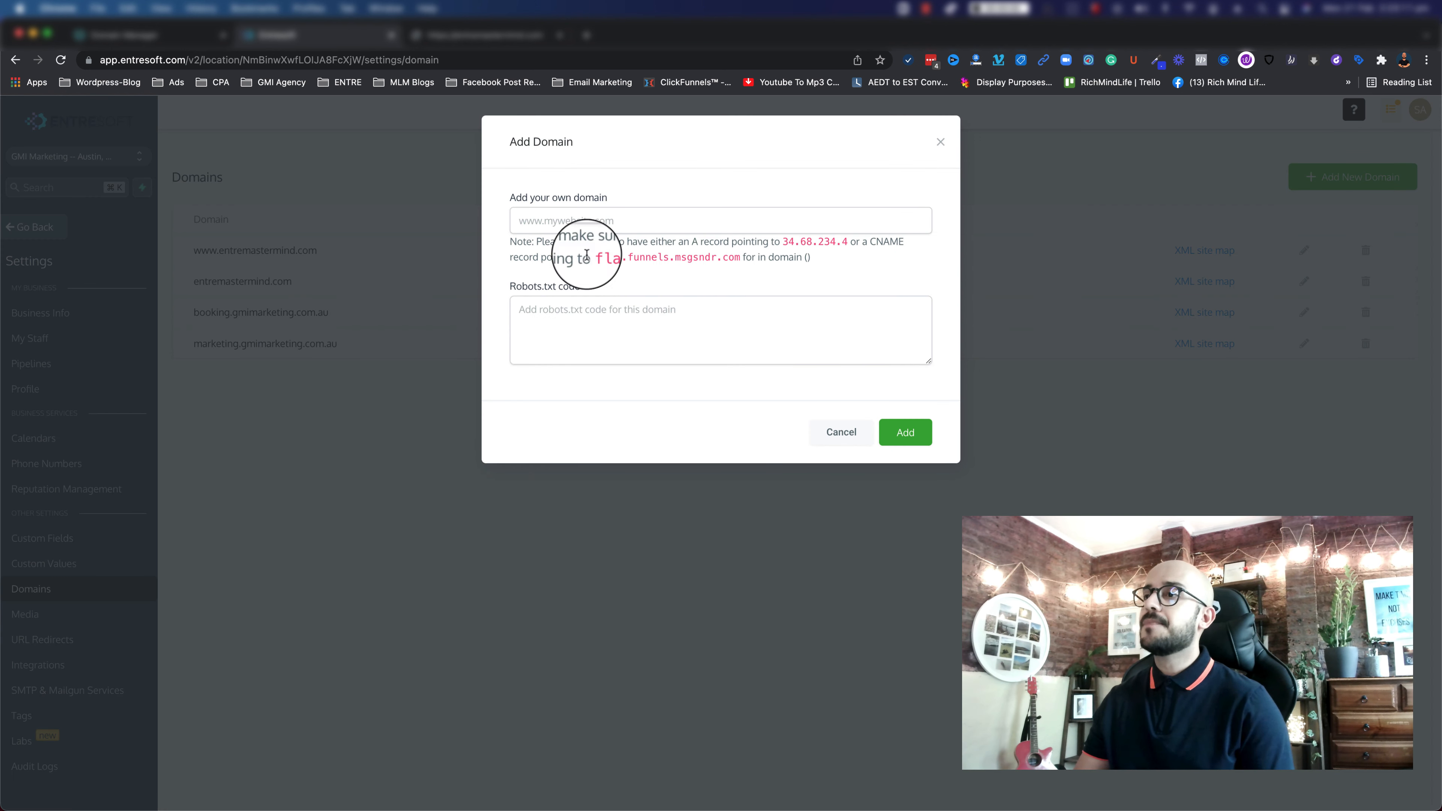
double_click(883, 242)
left_click_drag(593, 257, 740, 258)
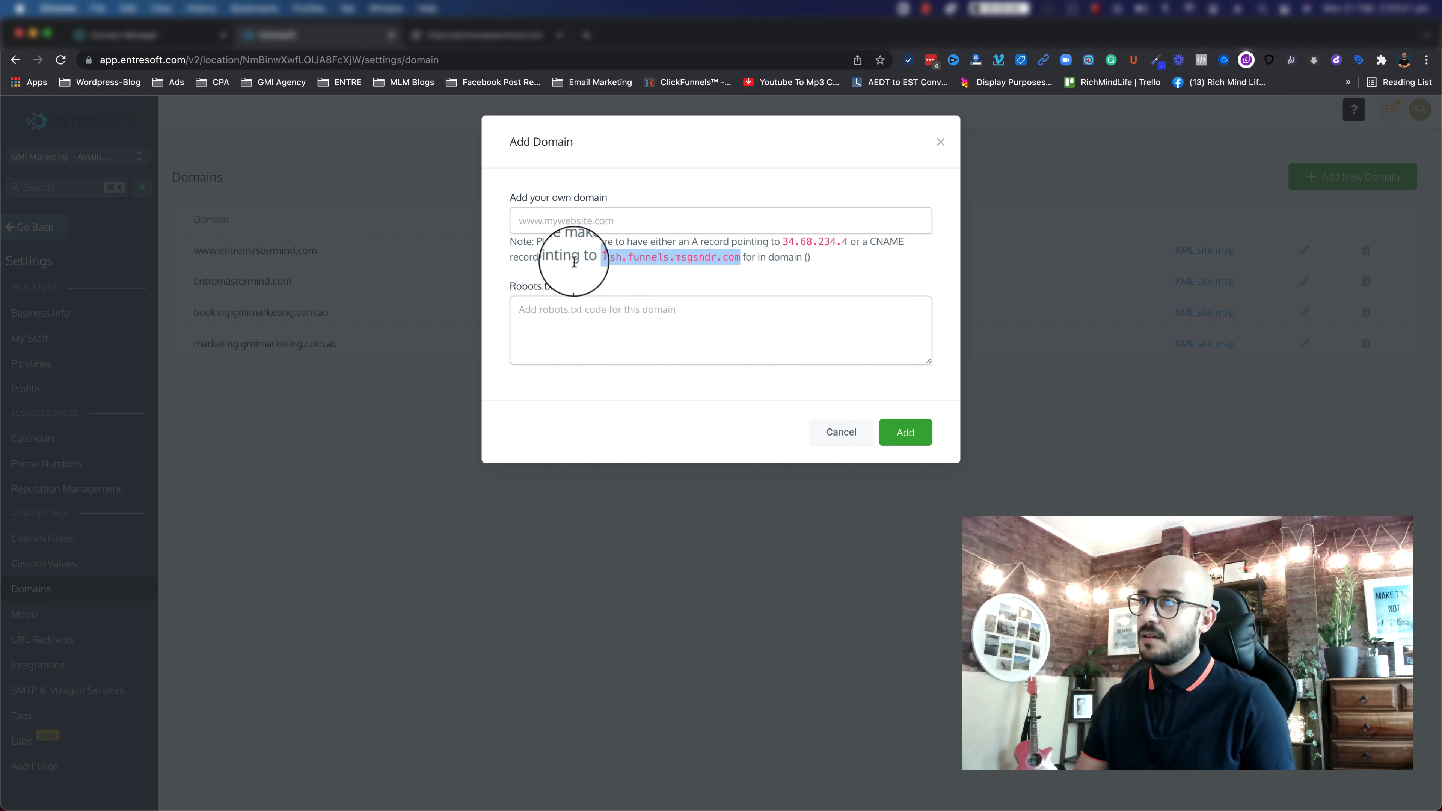
left_click(589, 259)
left_click_drag(589, 260, 739, 257)
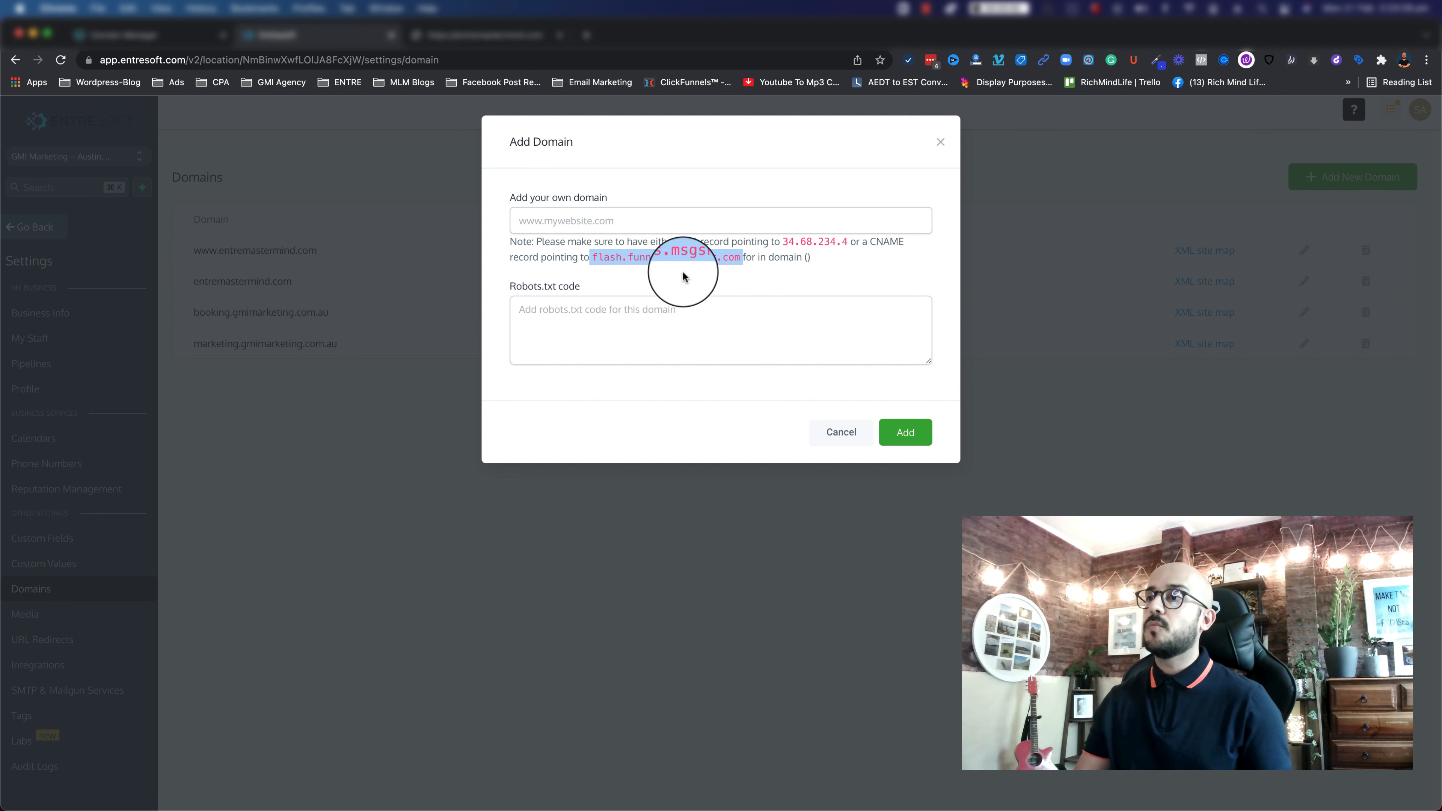
left_click(595, 256)
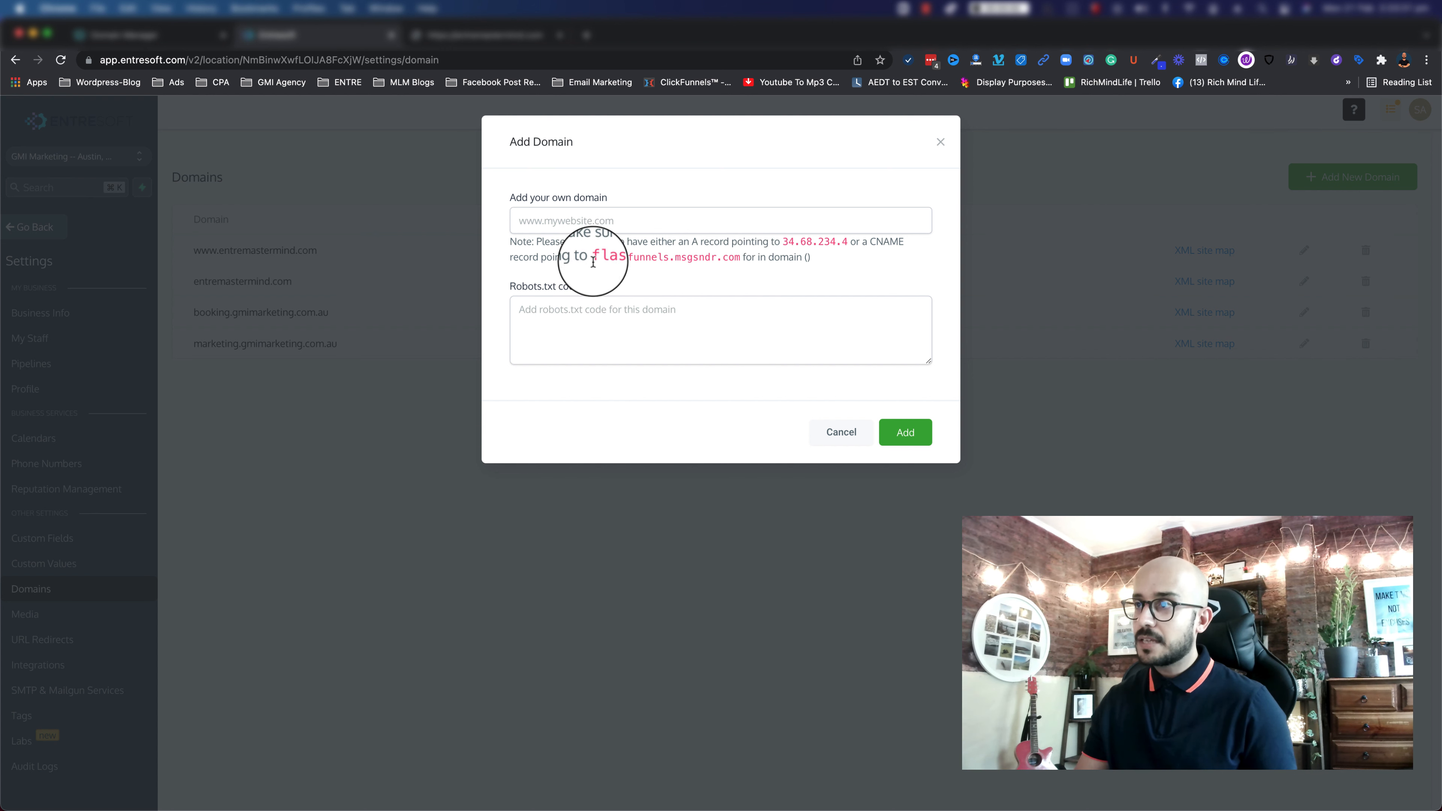
left_click_drag(593, 255, 736, 252)
key("super+c")
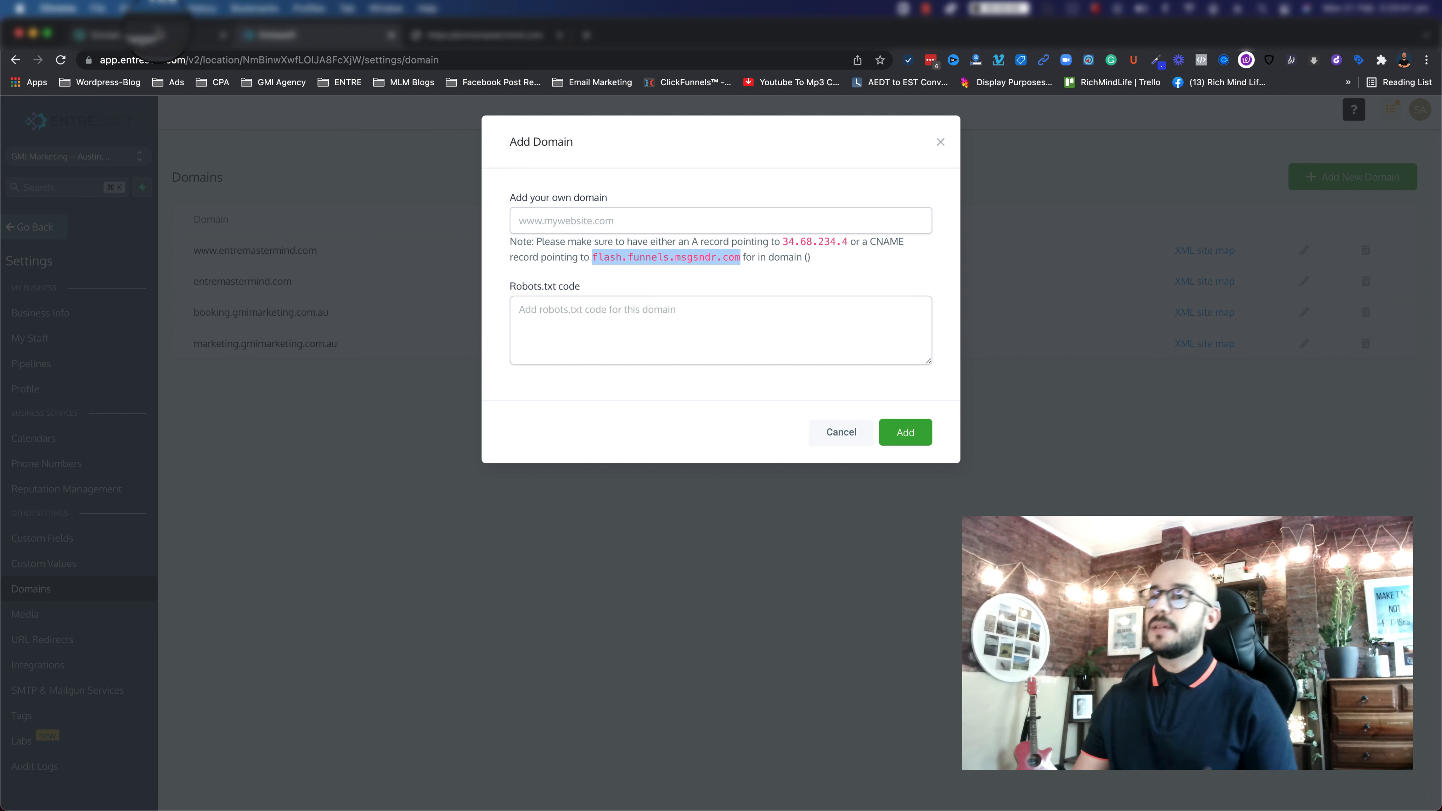
- Switch to GoDaddy's DNS management for entremastermind.com and start a new CNAME record with the name *
left_click(151, 36)
scroll(216, 529, "down", 5)
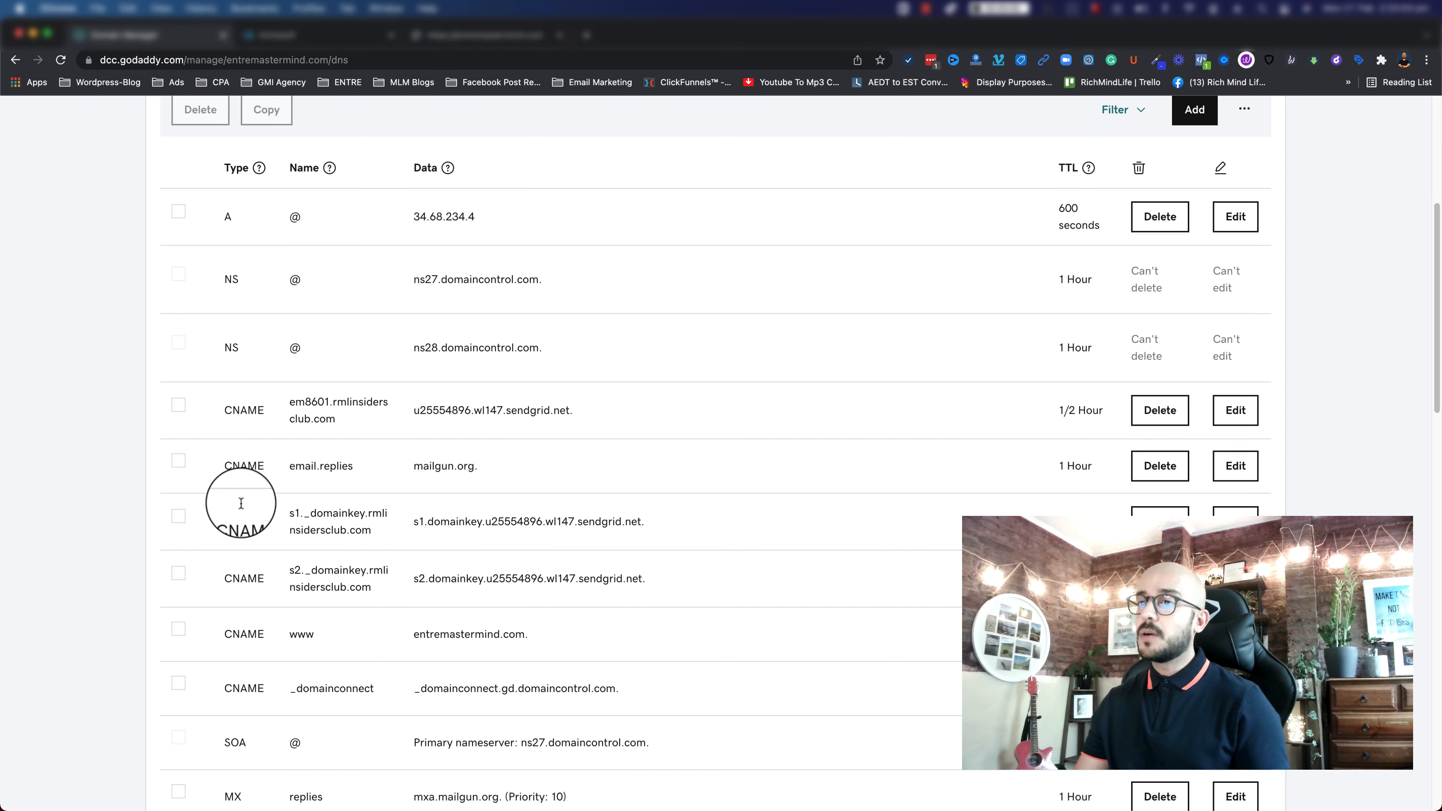
scroll(224, 523, "down", 5)
scroll(200, 499, "up", 10)
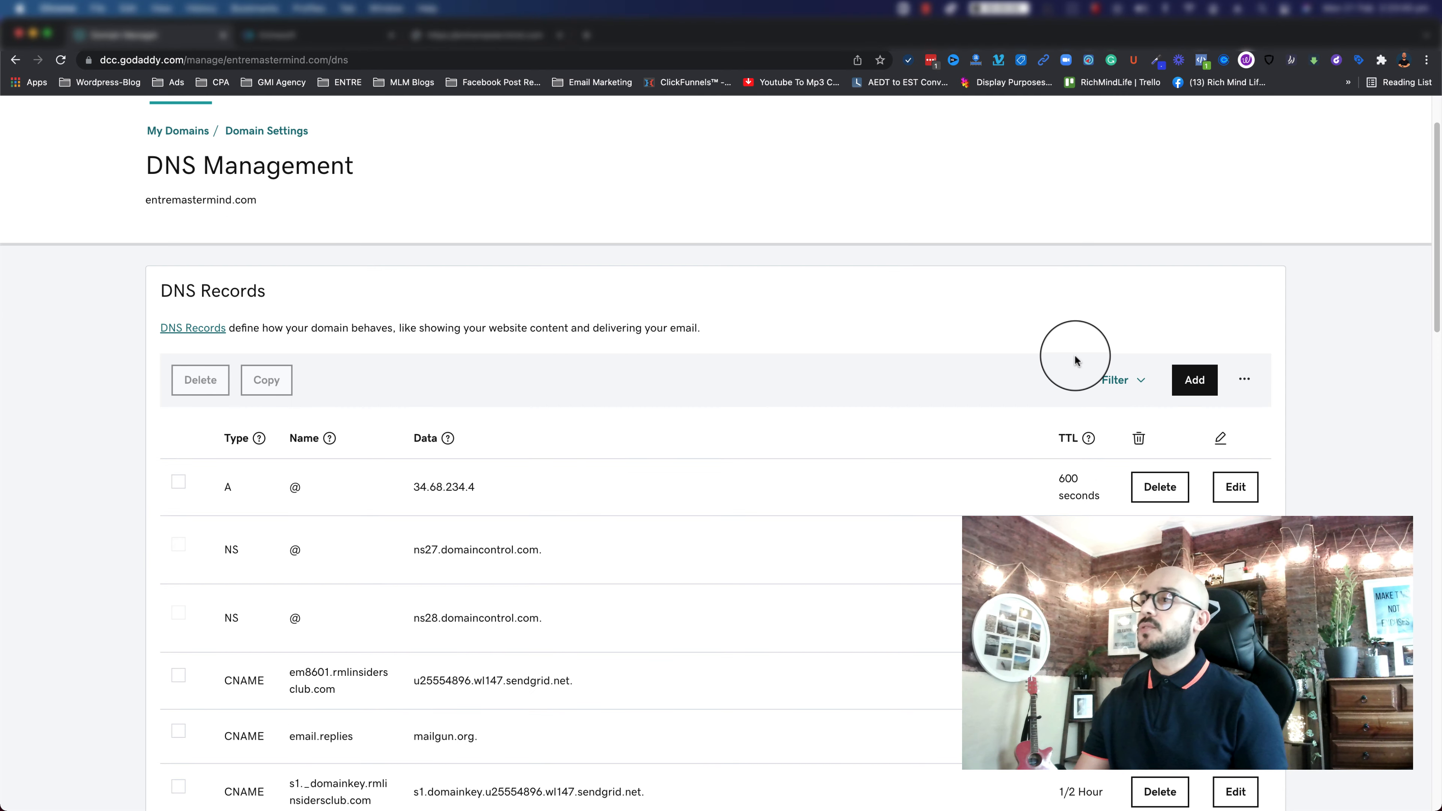
left_click(1168, 378)
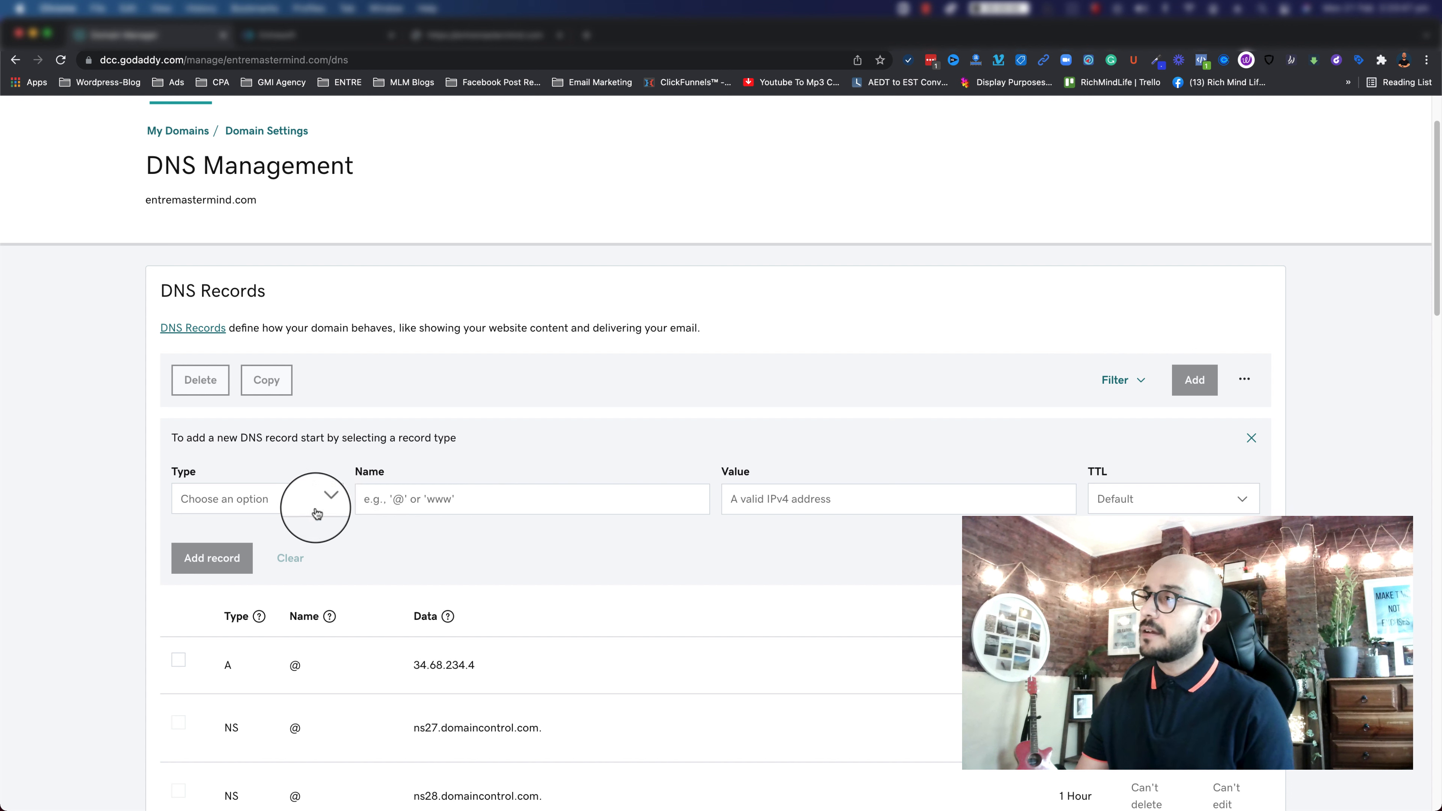
left_click(279, 510)
left_click(203, 621)
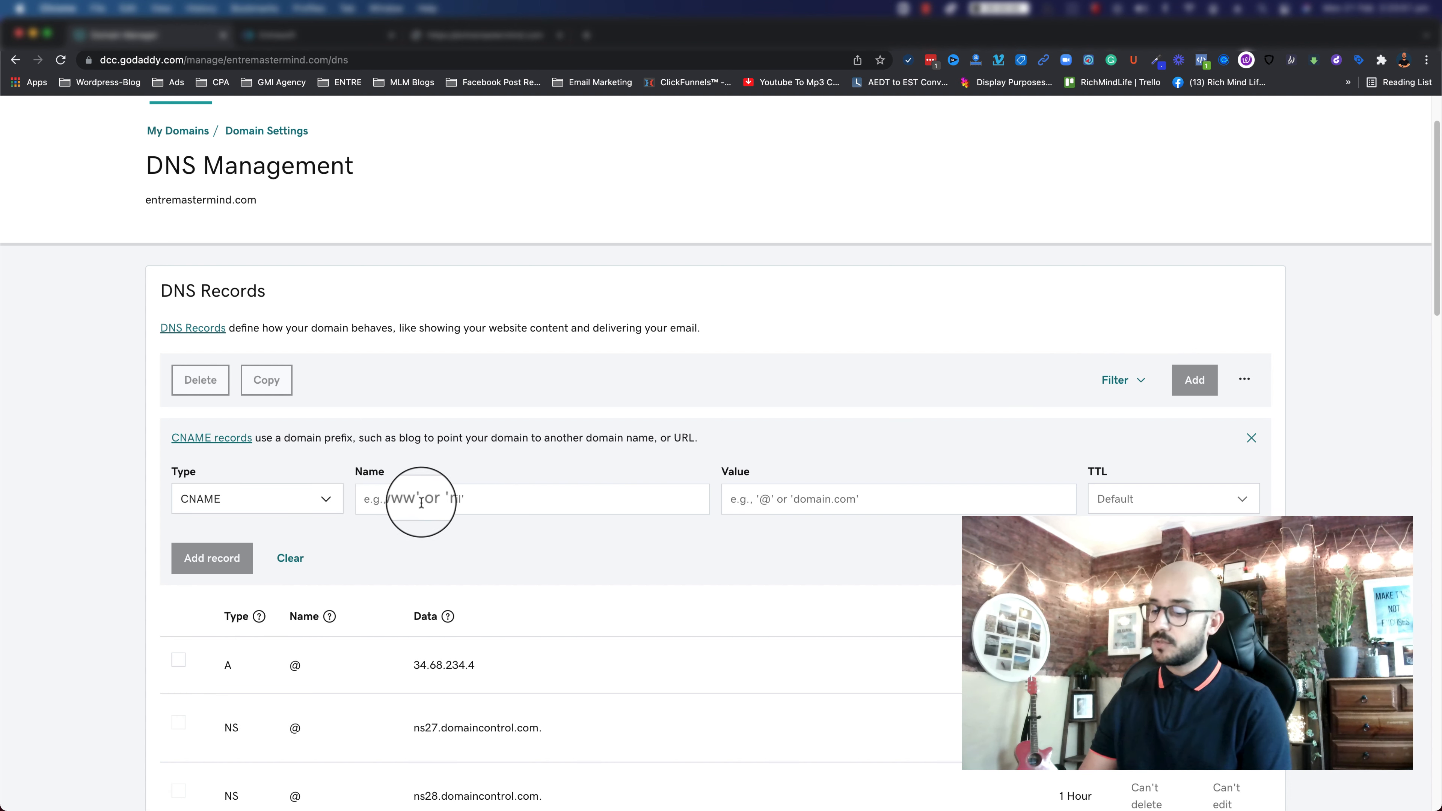
left_click(450, 498)
type("*")
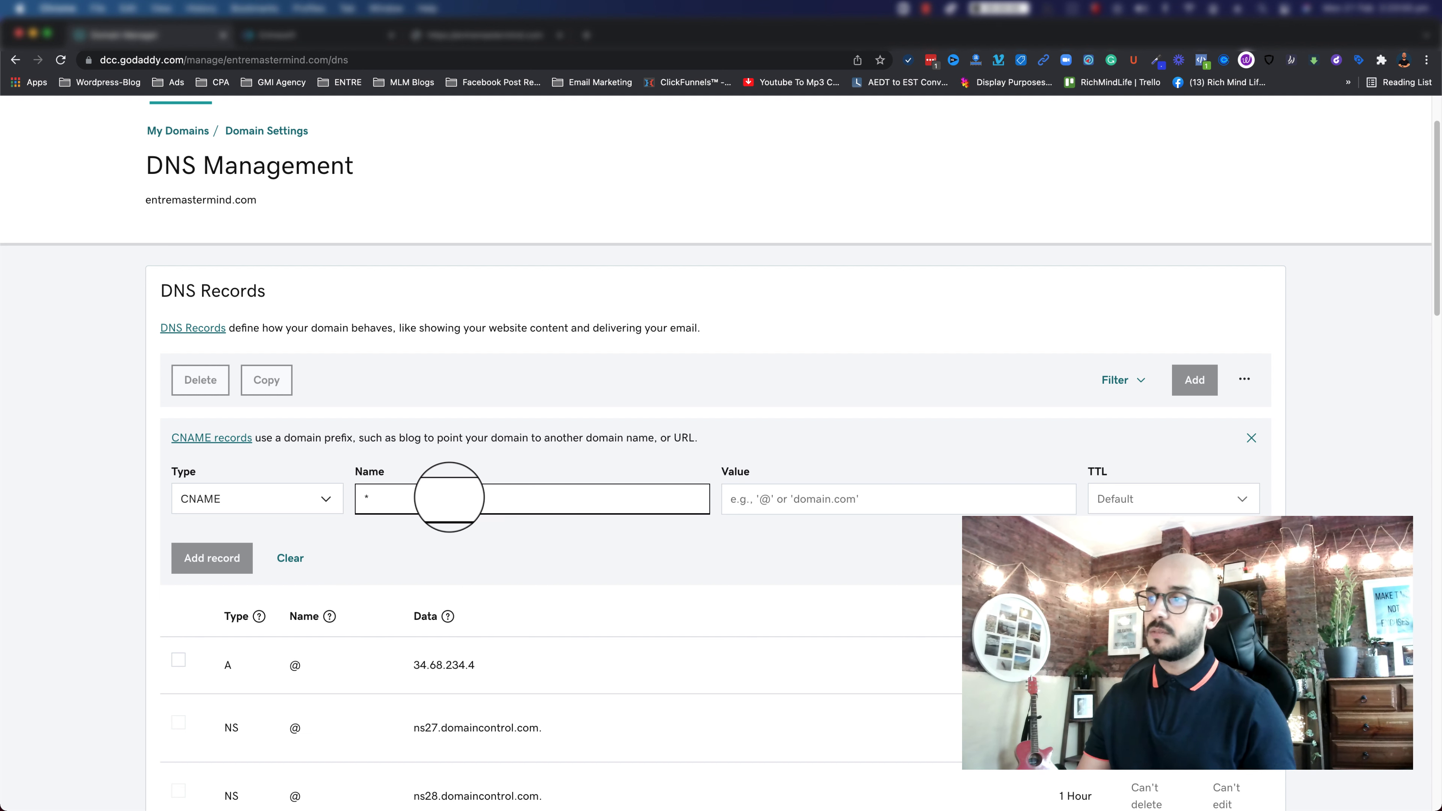
- Fill in the new CNAME record's value with the copied target flash.funnels.msgsndr.com
left_click(764, 499)
right_click(767, 500)
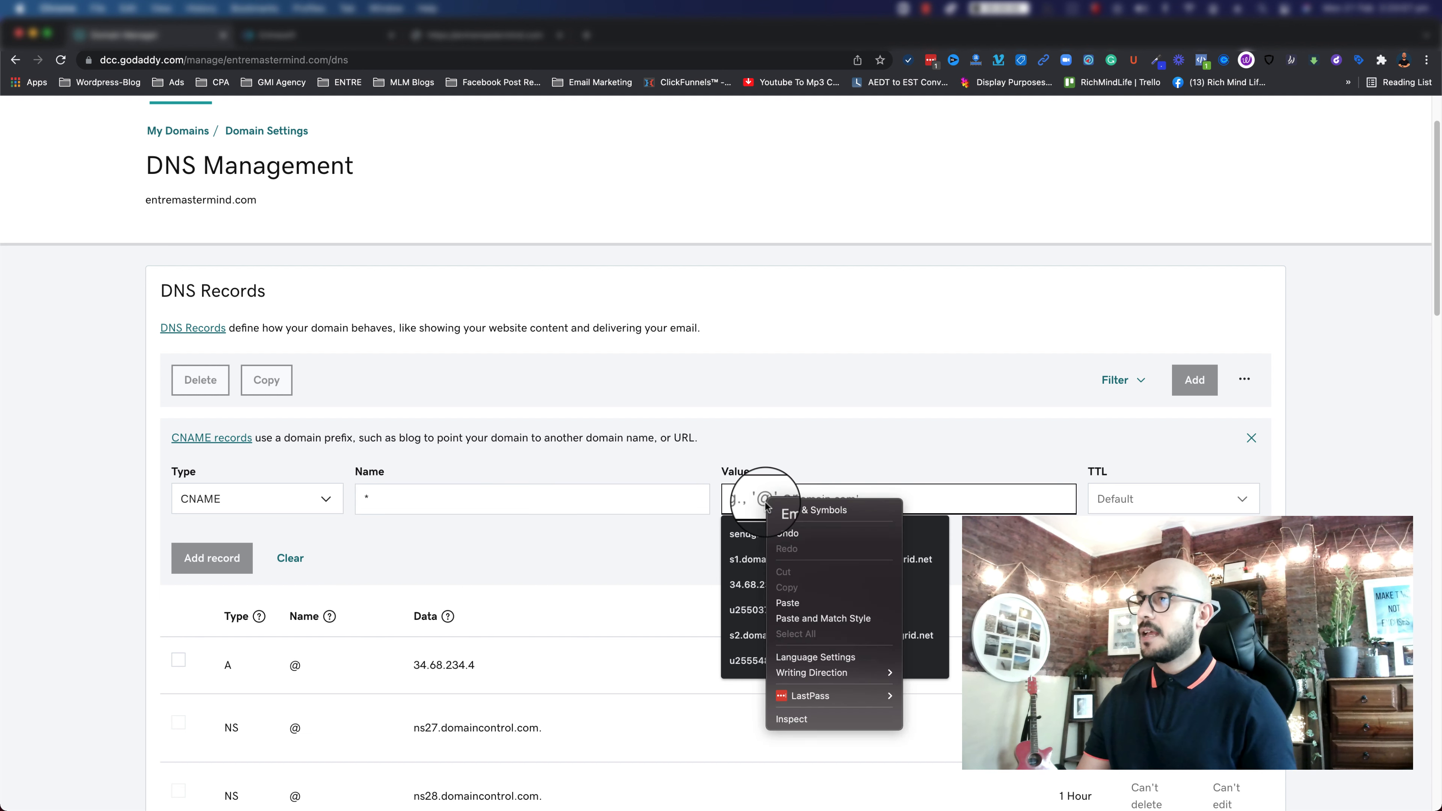
left_click(794, 610)
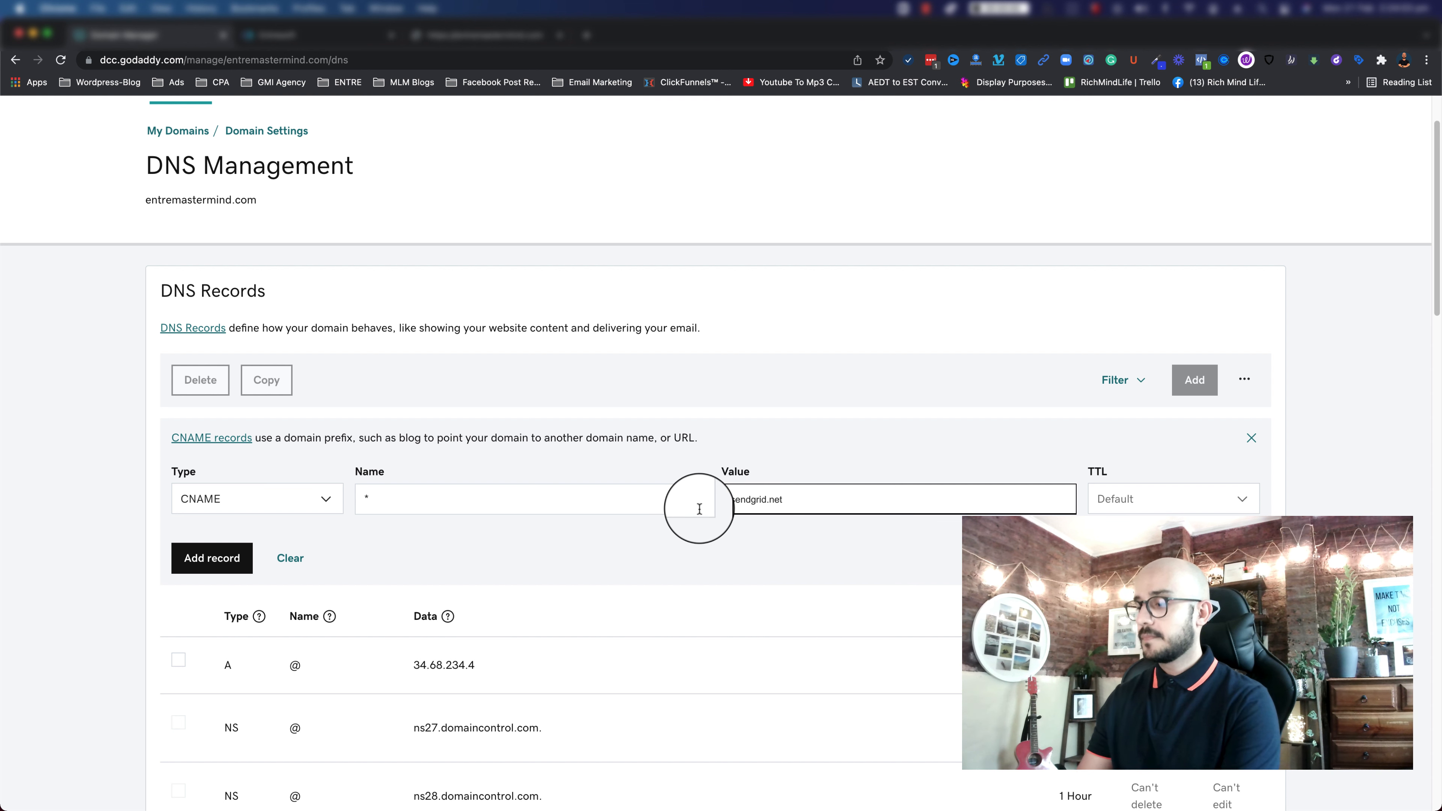
left_click_drag(824, 503, 702, 499)
key("super+v")
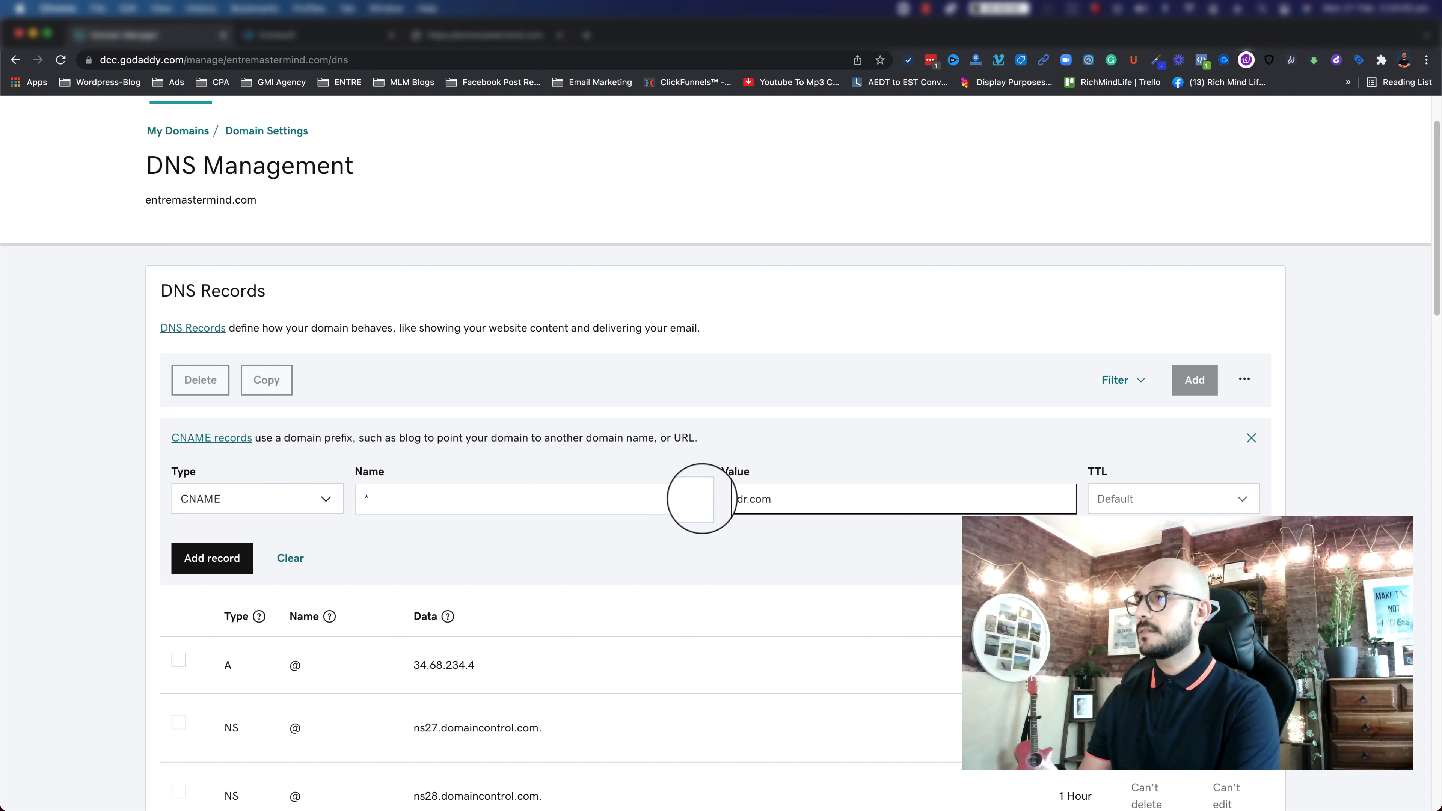
- Replace the new * CNAME record's value with the copied flash.funnels.msgsndr.com and add the record to the domain's DNS
key("super+a")
key("BackSpace")
key("super+v")
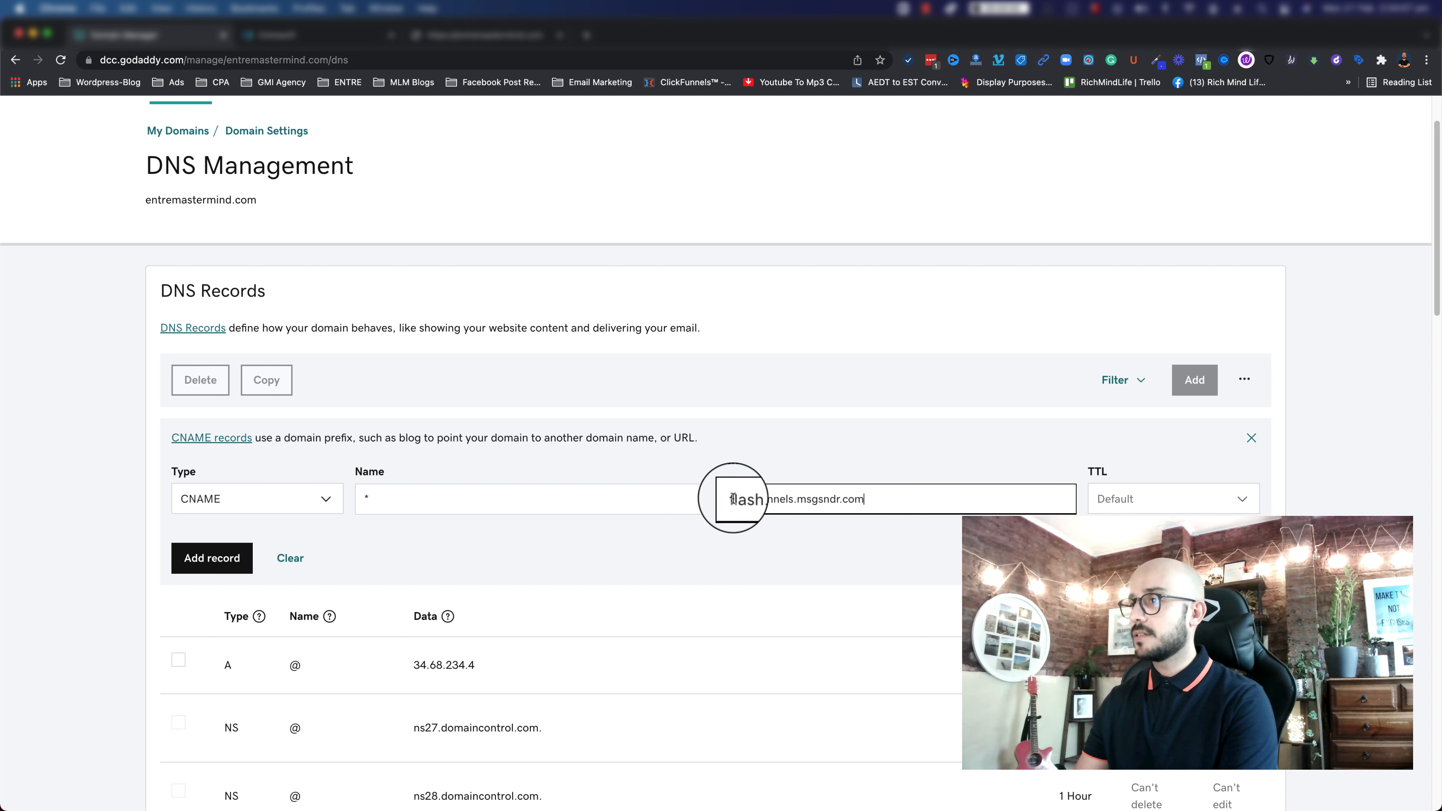
double_click(733, 500)
left_click(731, 496)
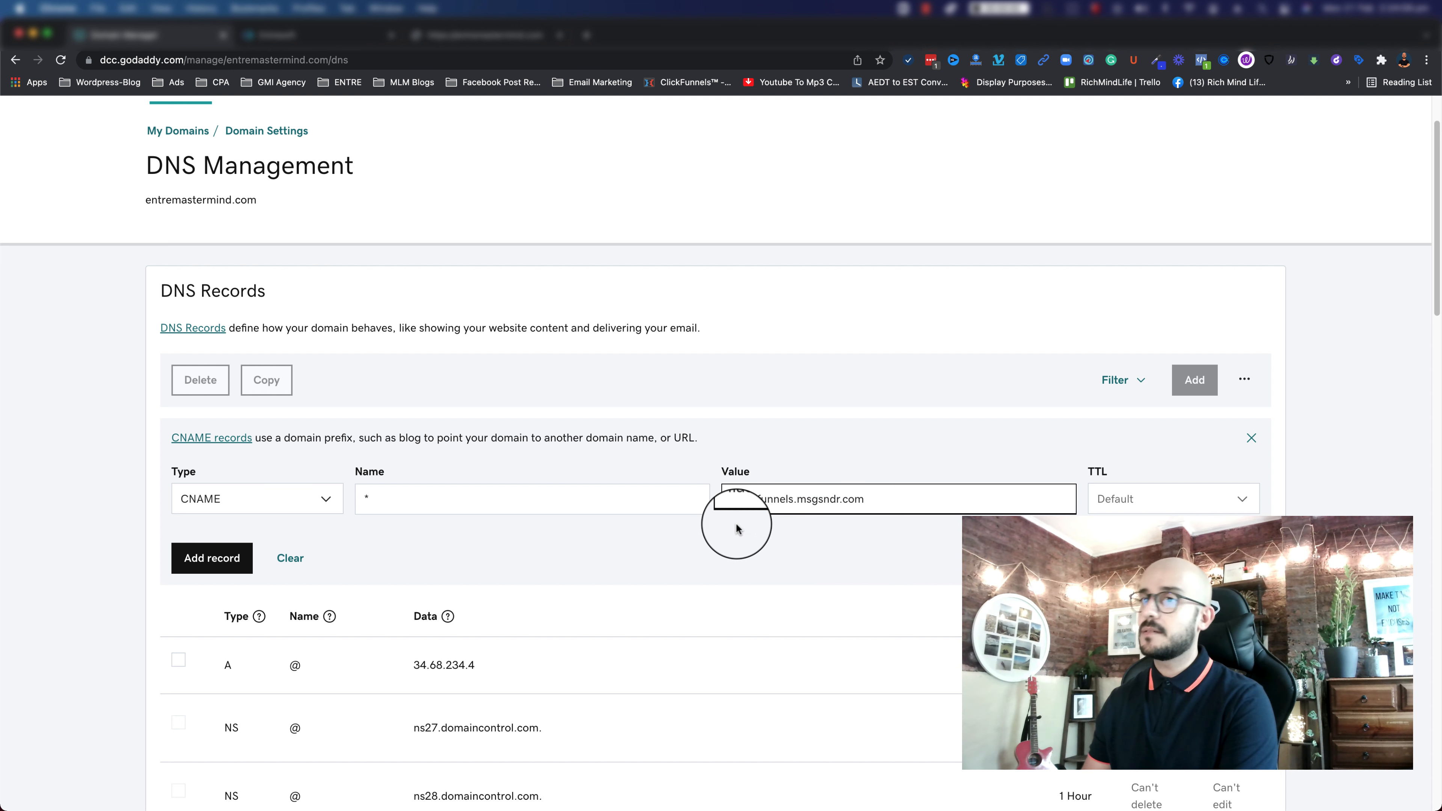
left_click(233, 562)
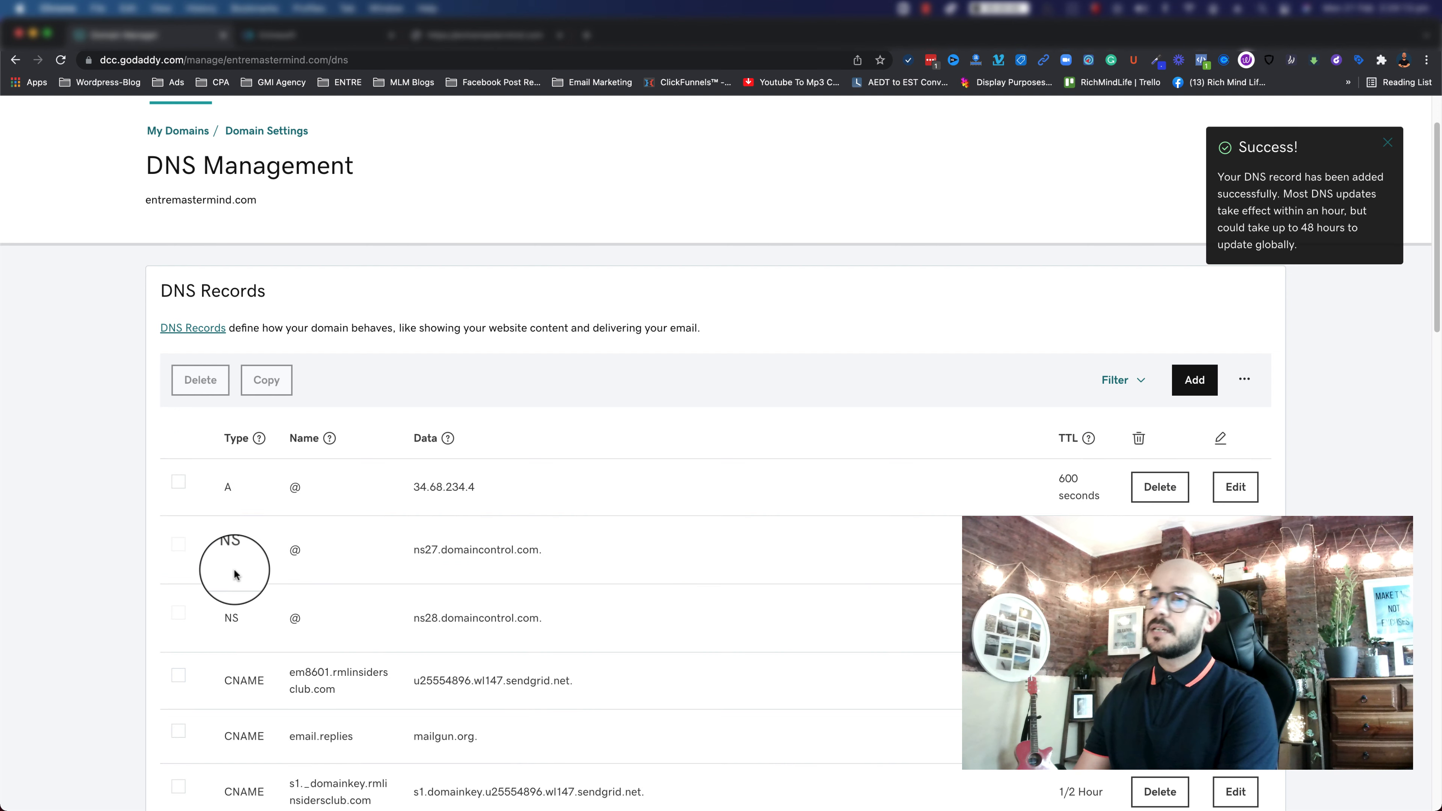
scroll(227, 511, "down", 1)
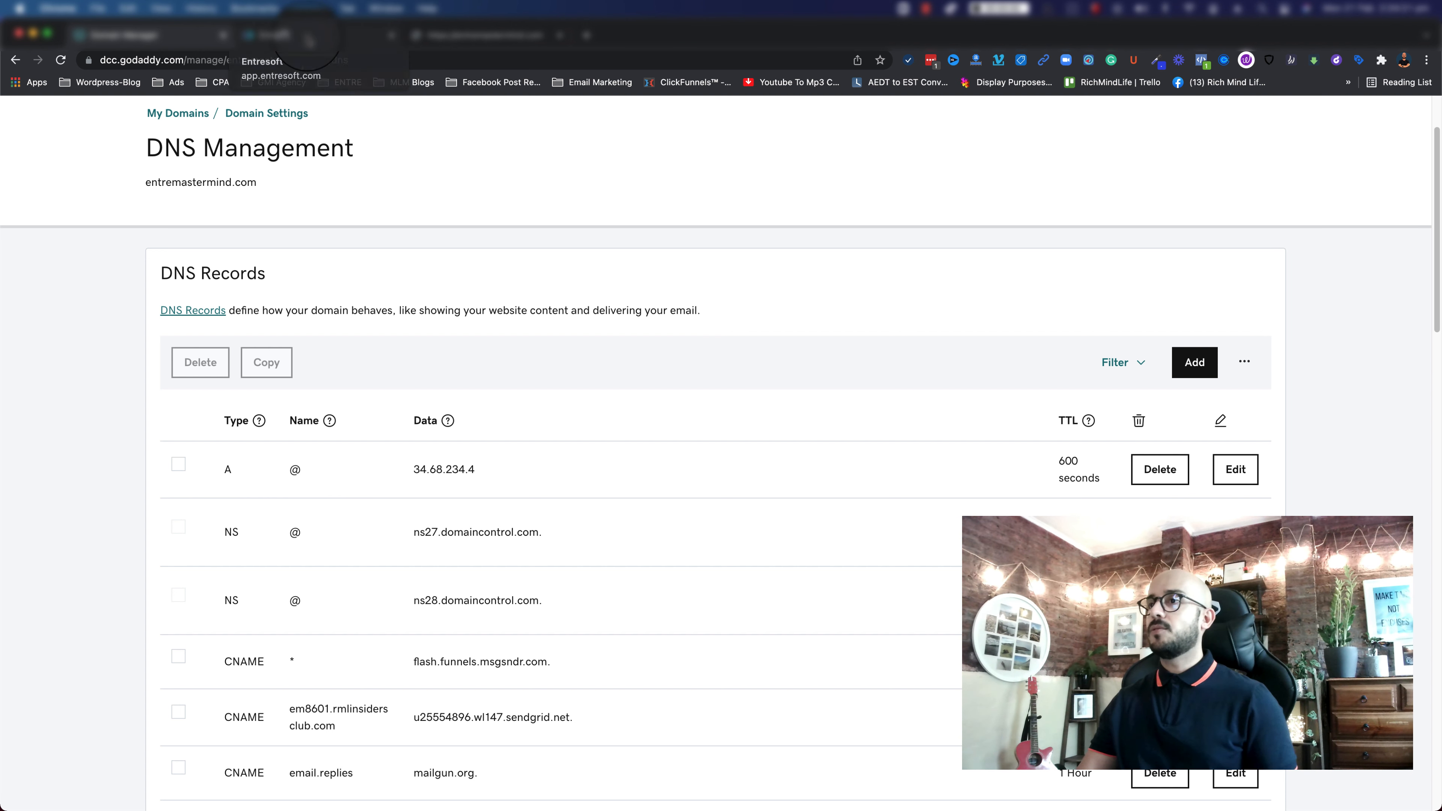
- Switch to Entresoft and add the domain facebook.entremastermind.com without linking it to a funnel
left_click(308, 38)
left_click(545, 227)
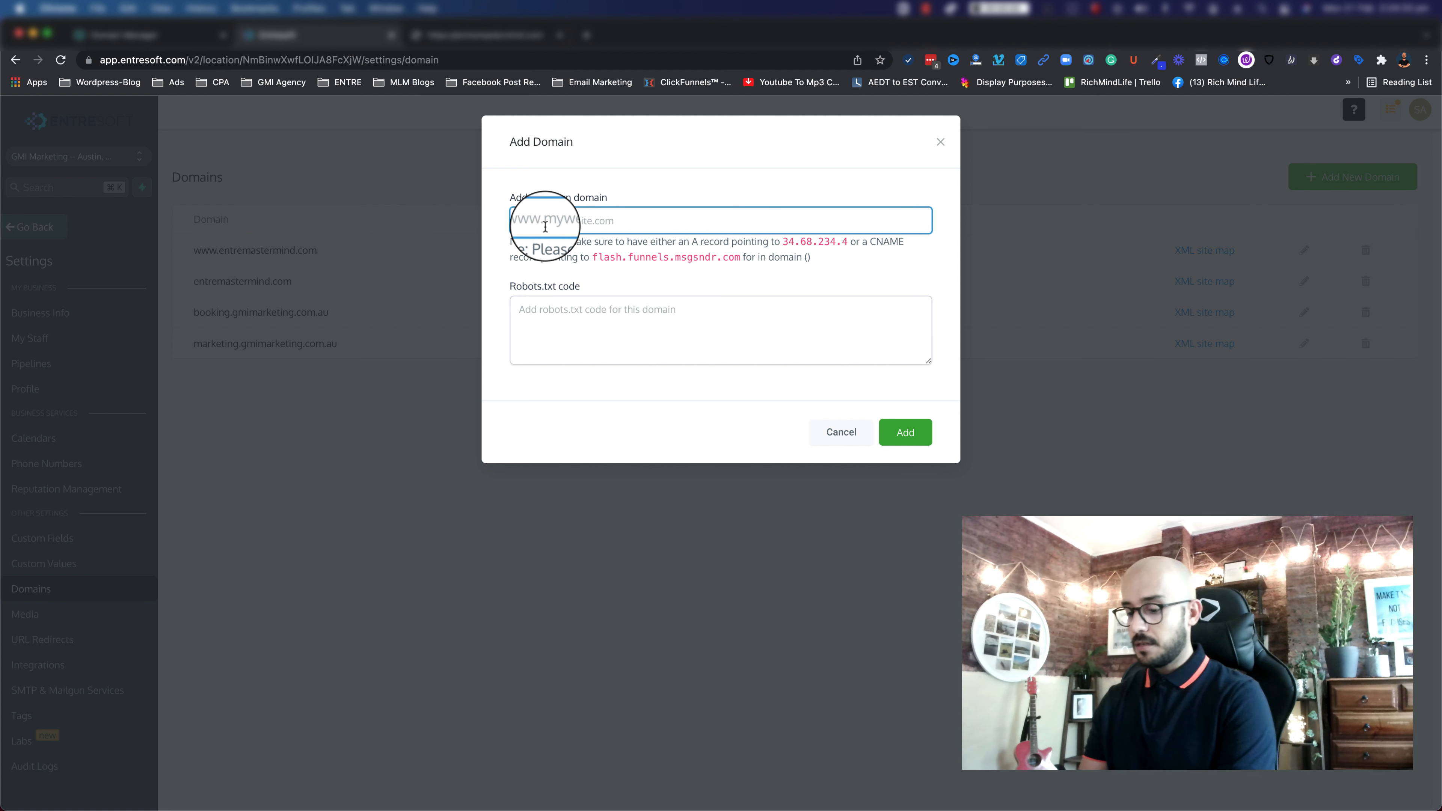
type("fac")
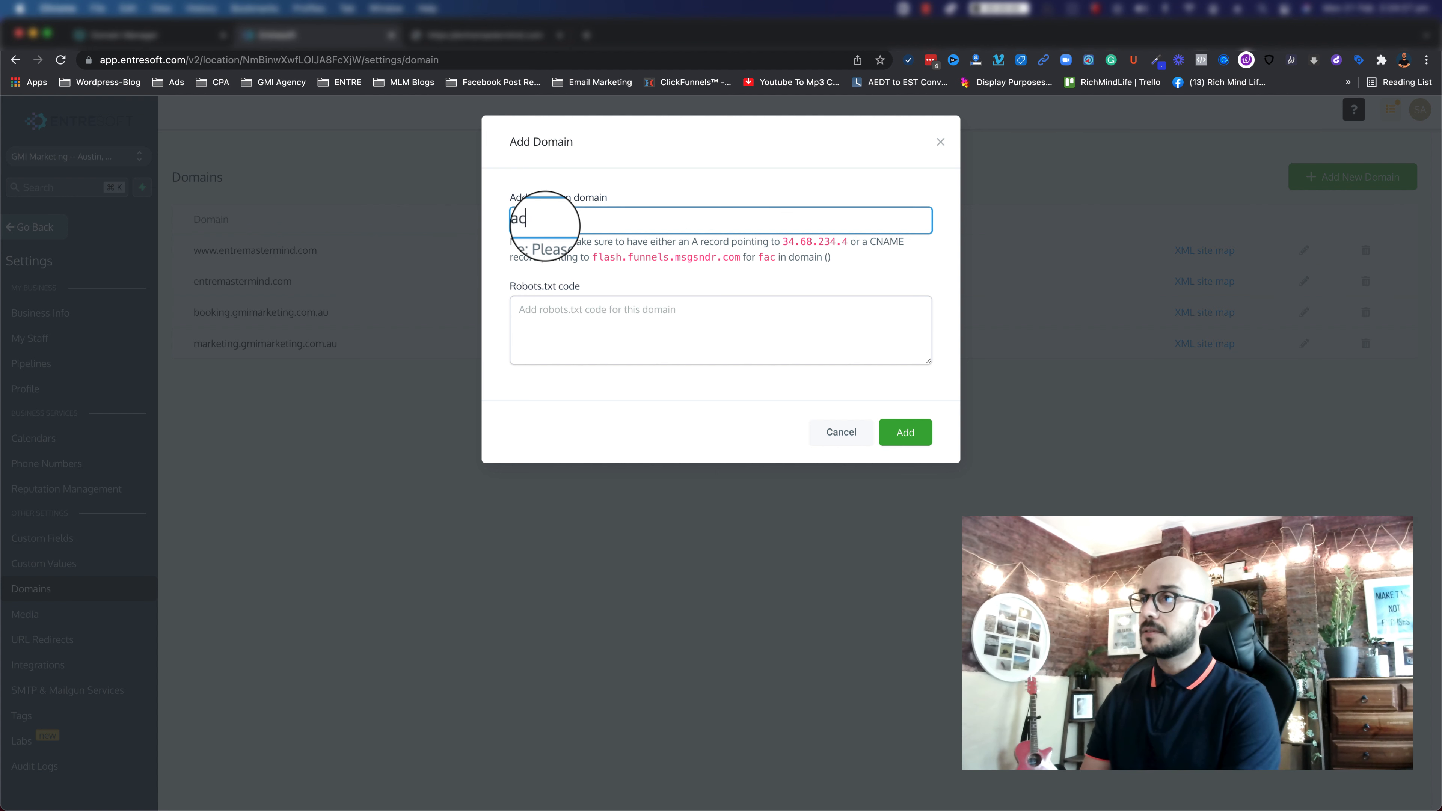
type("ebook.entre")
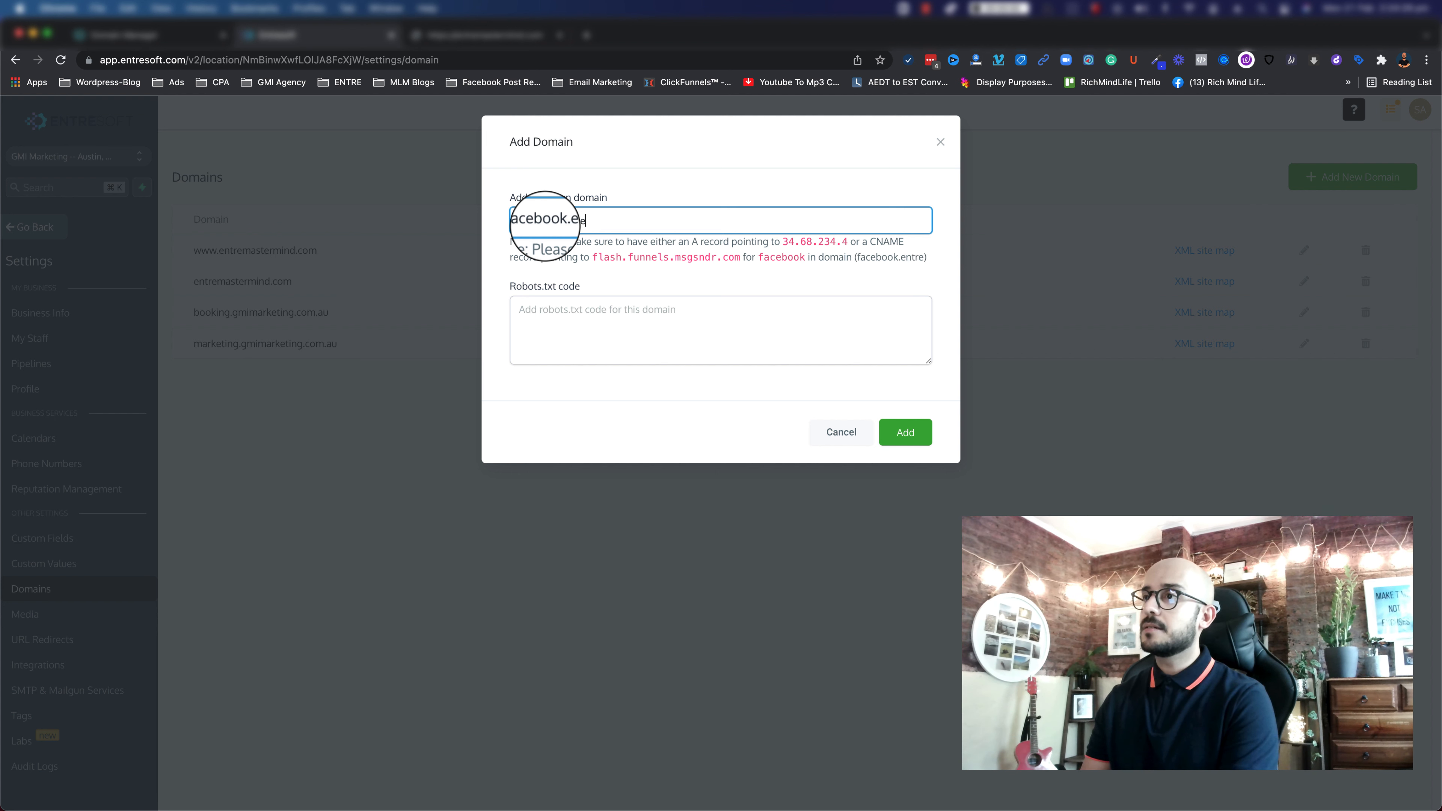
type("mastermind.c")
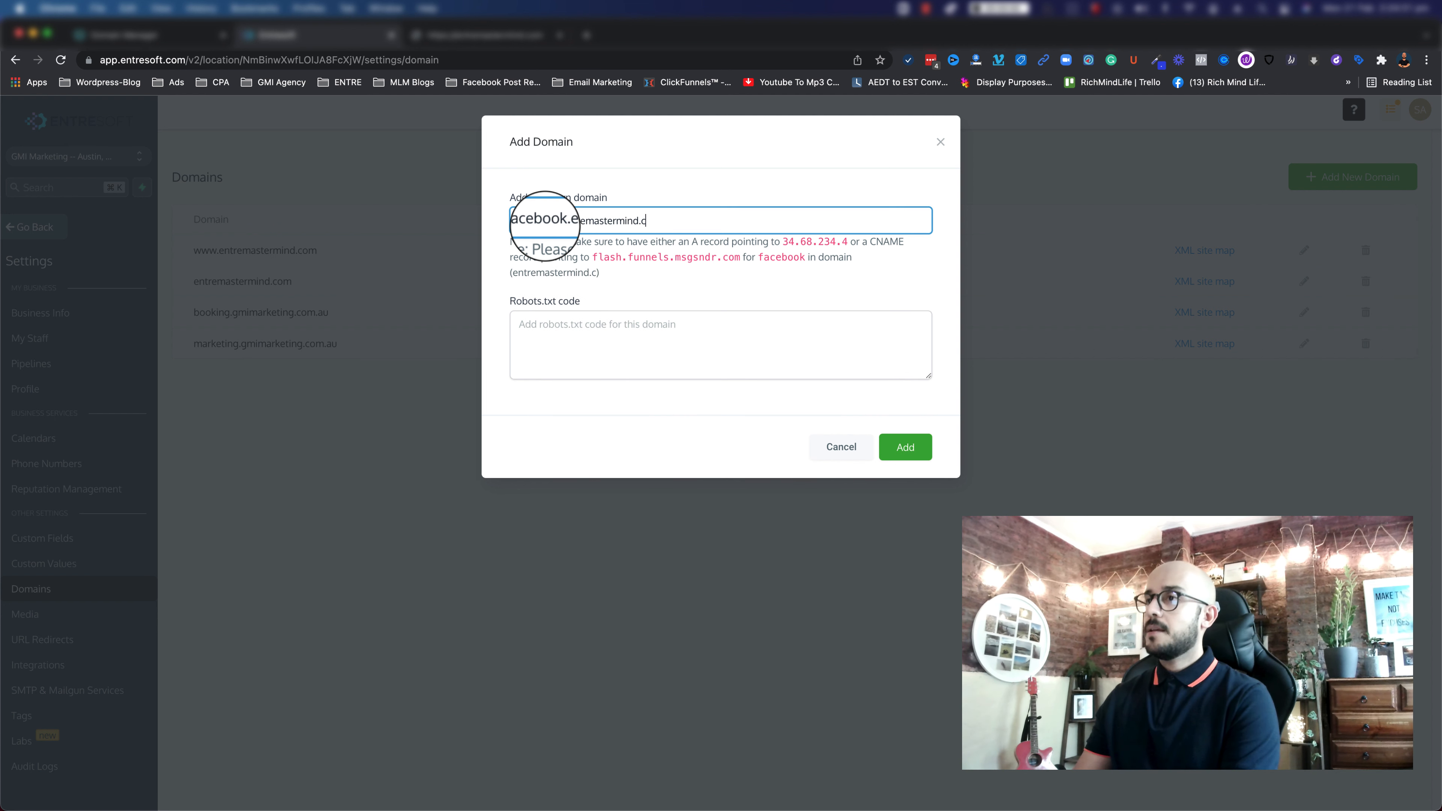
type("om")
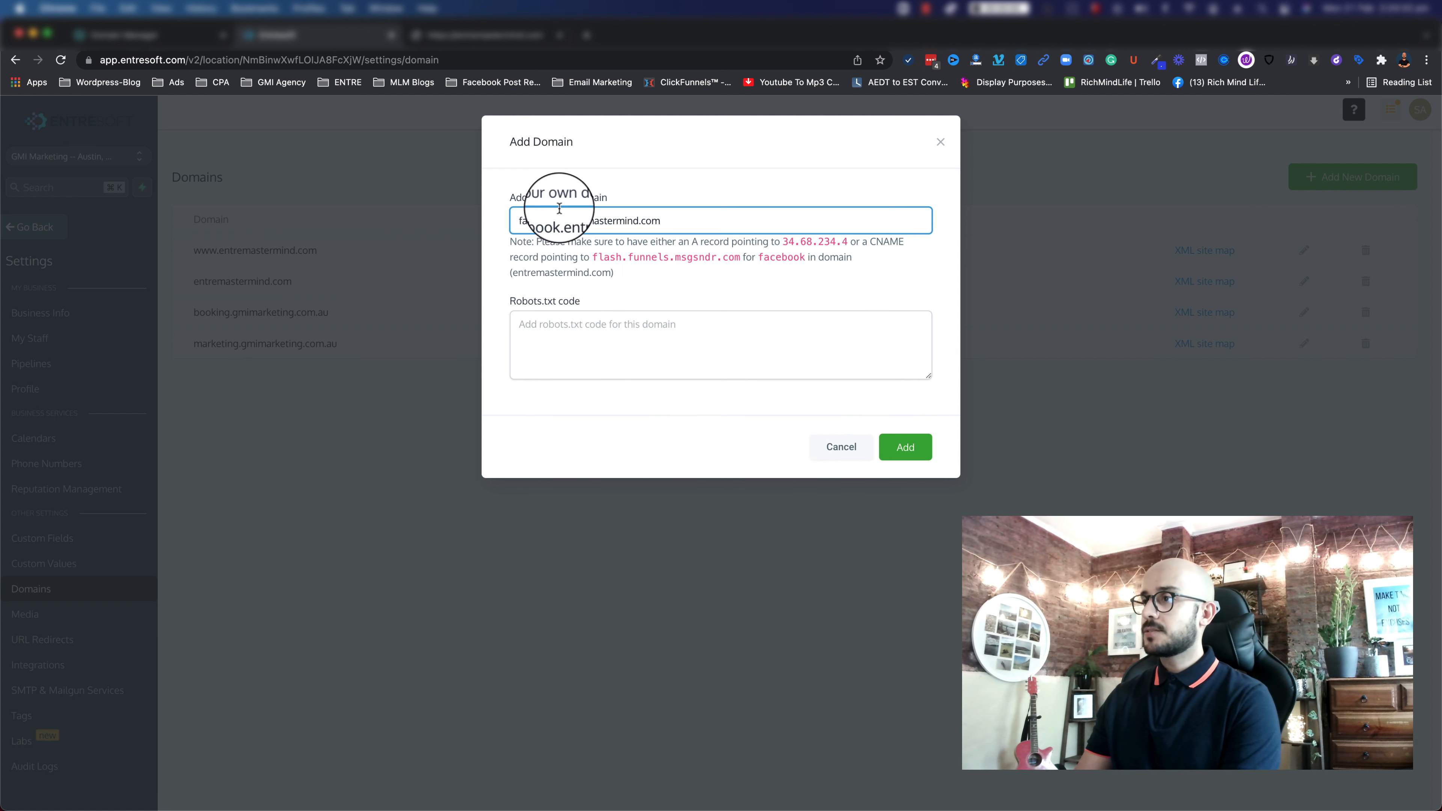
left_click(905, 458)
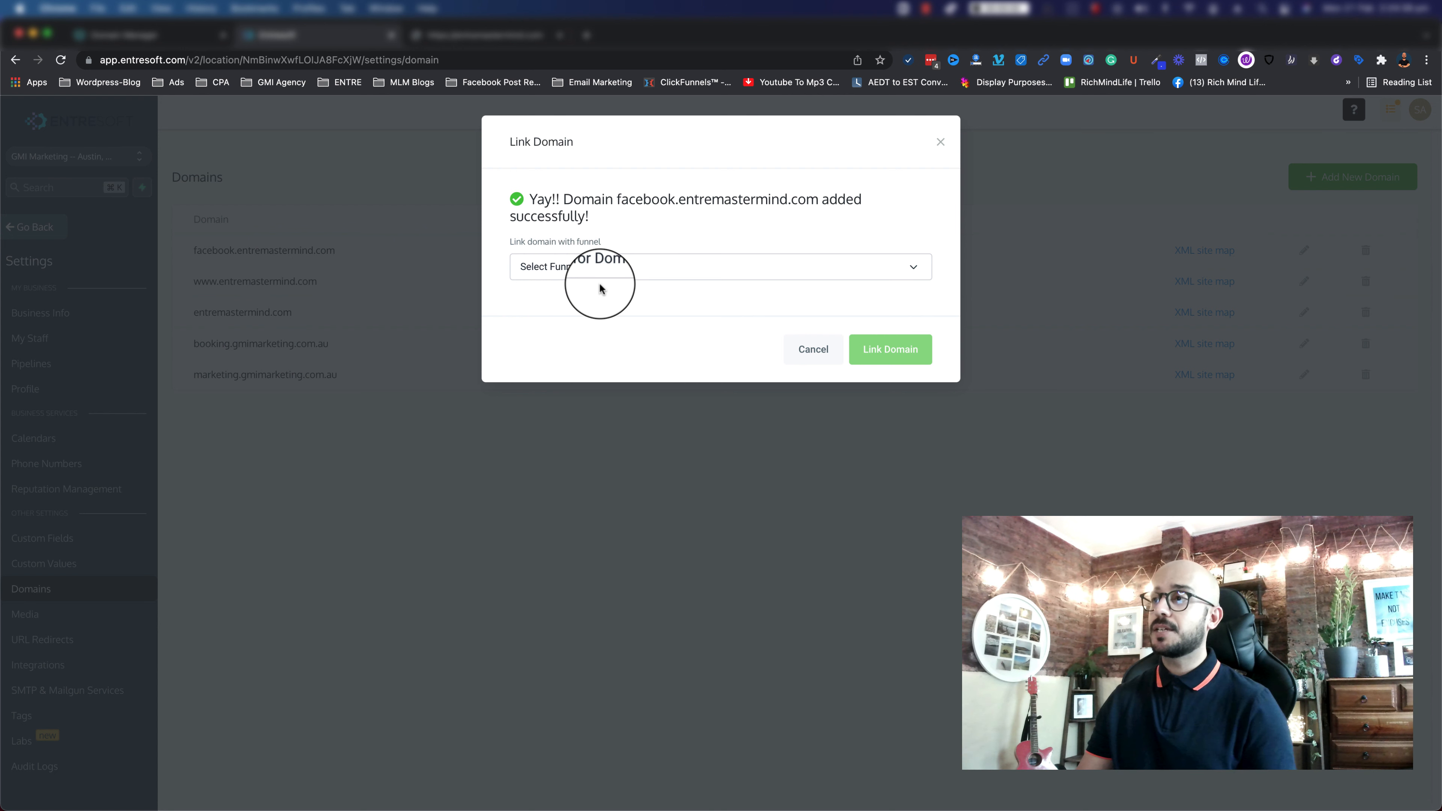
left_click(809, 348)
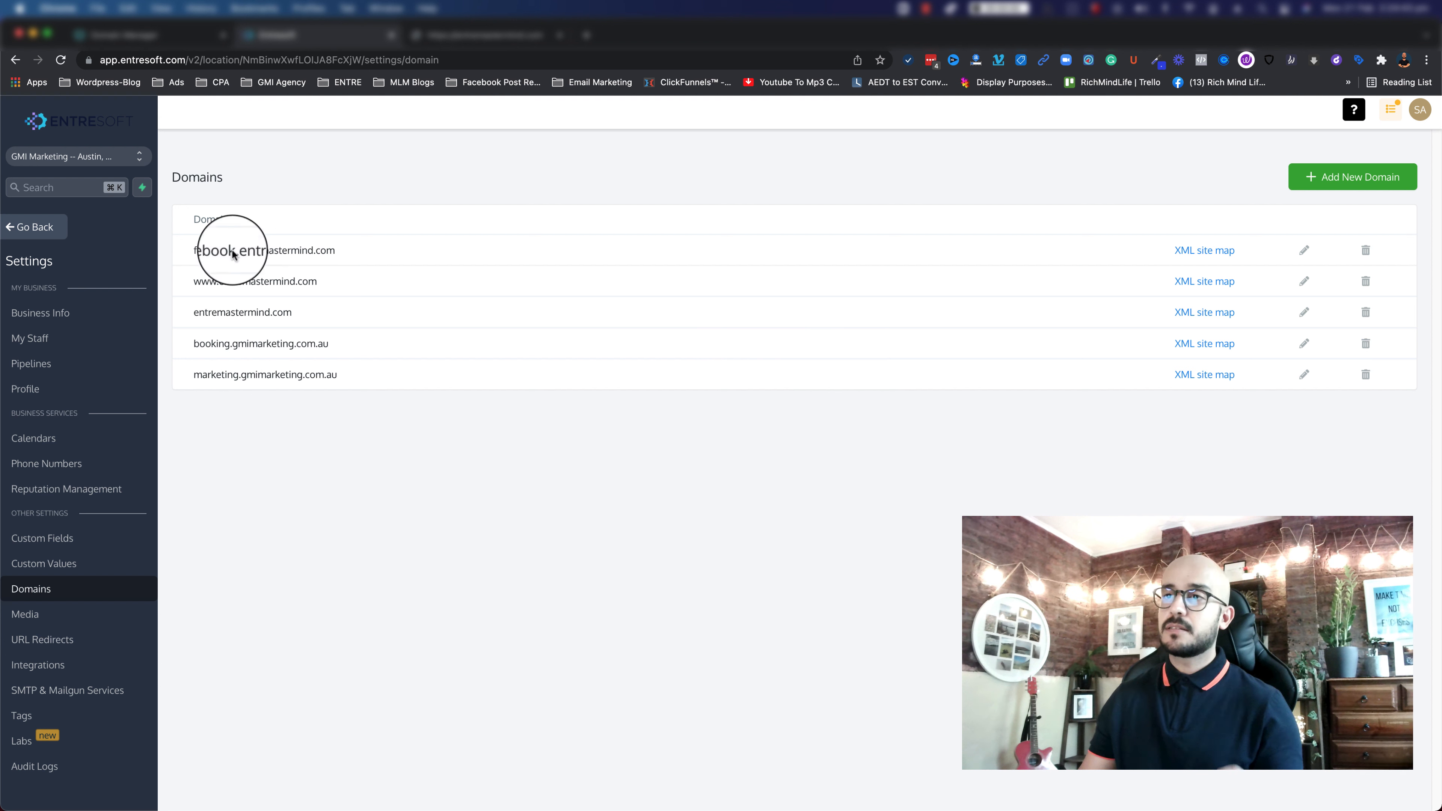
- Add another domain, instagram.entremastermind.com, without linking it to a funnel
left_click_drag(193, 250, 230, 250)
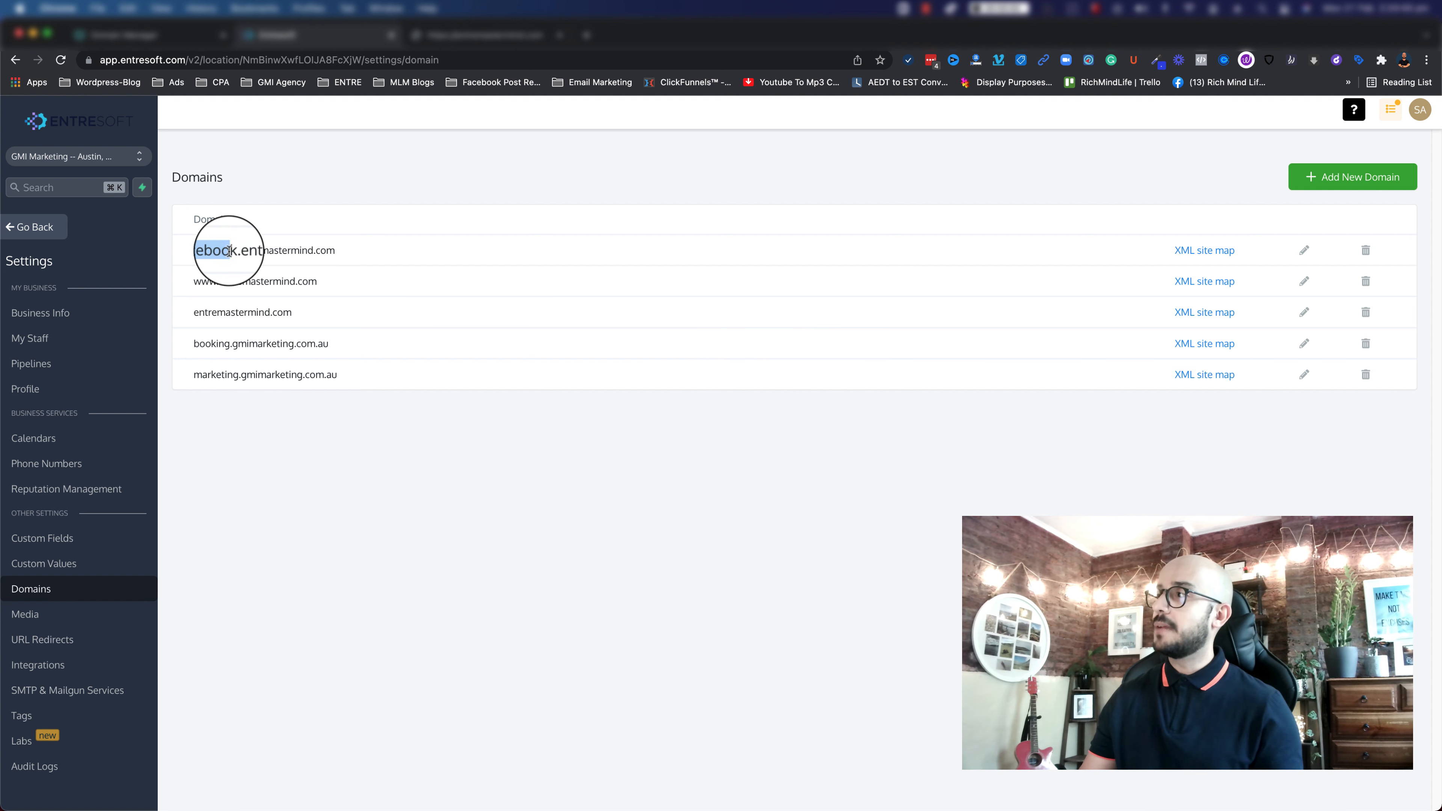
left_click(1350, 182)
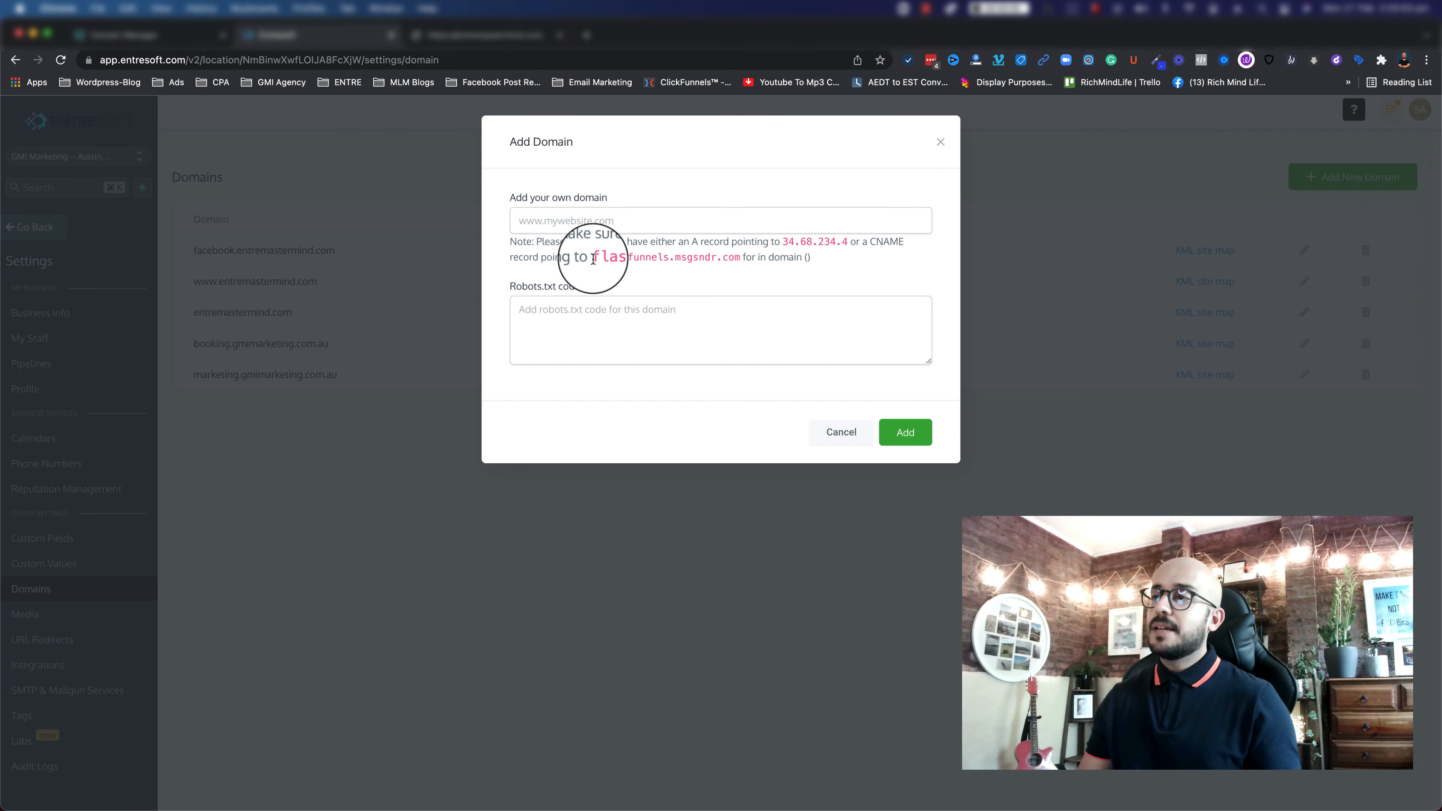
left_click_drag(593, 259, 737, 256)
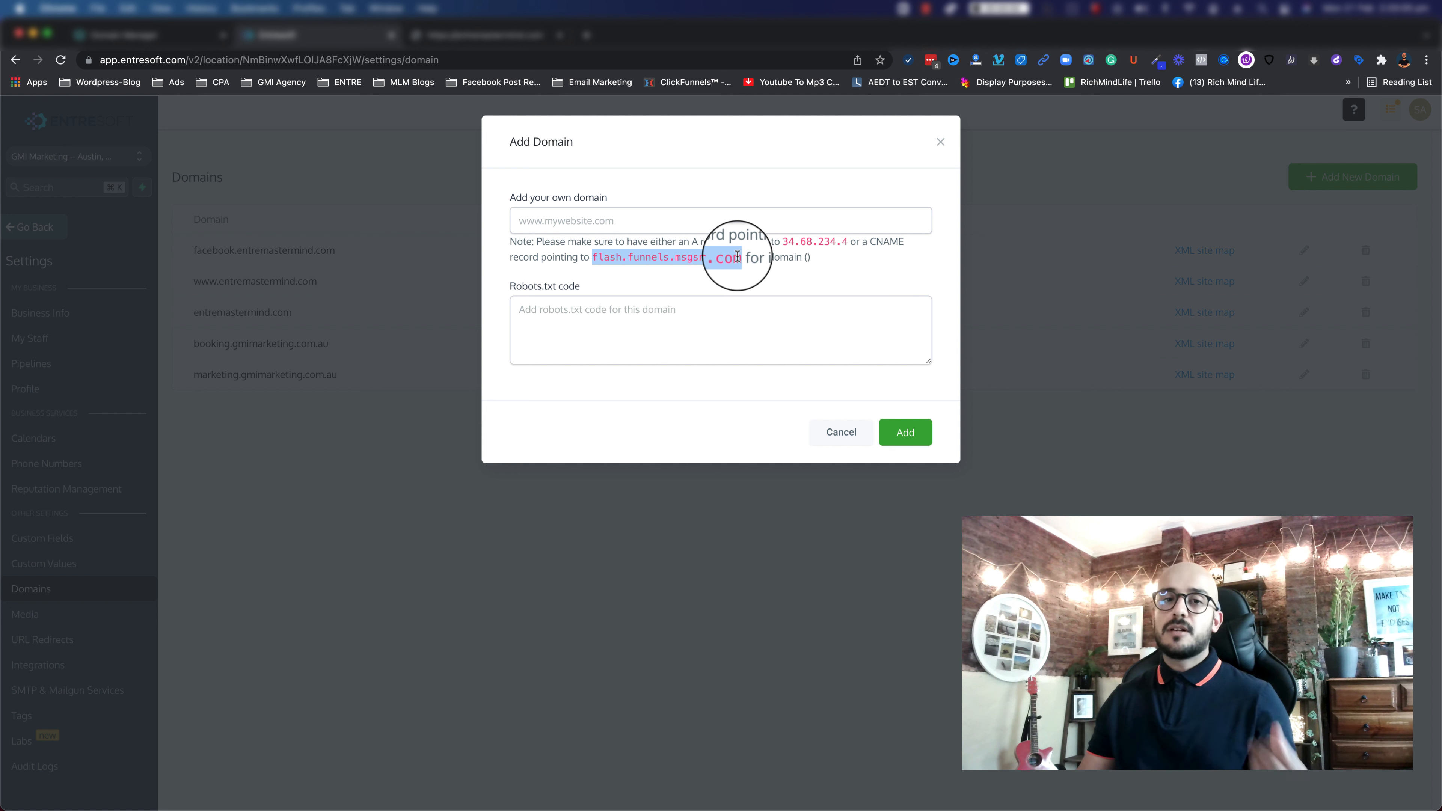
left_click(532, 223)
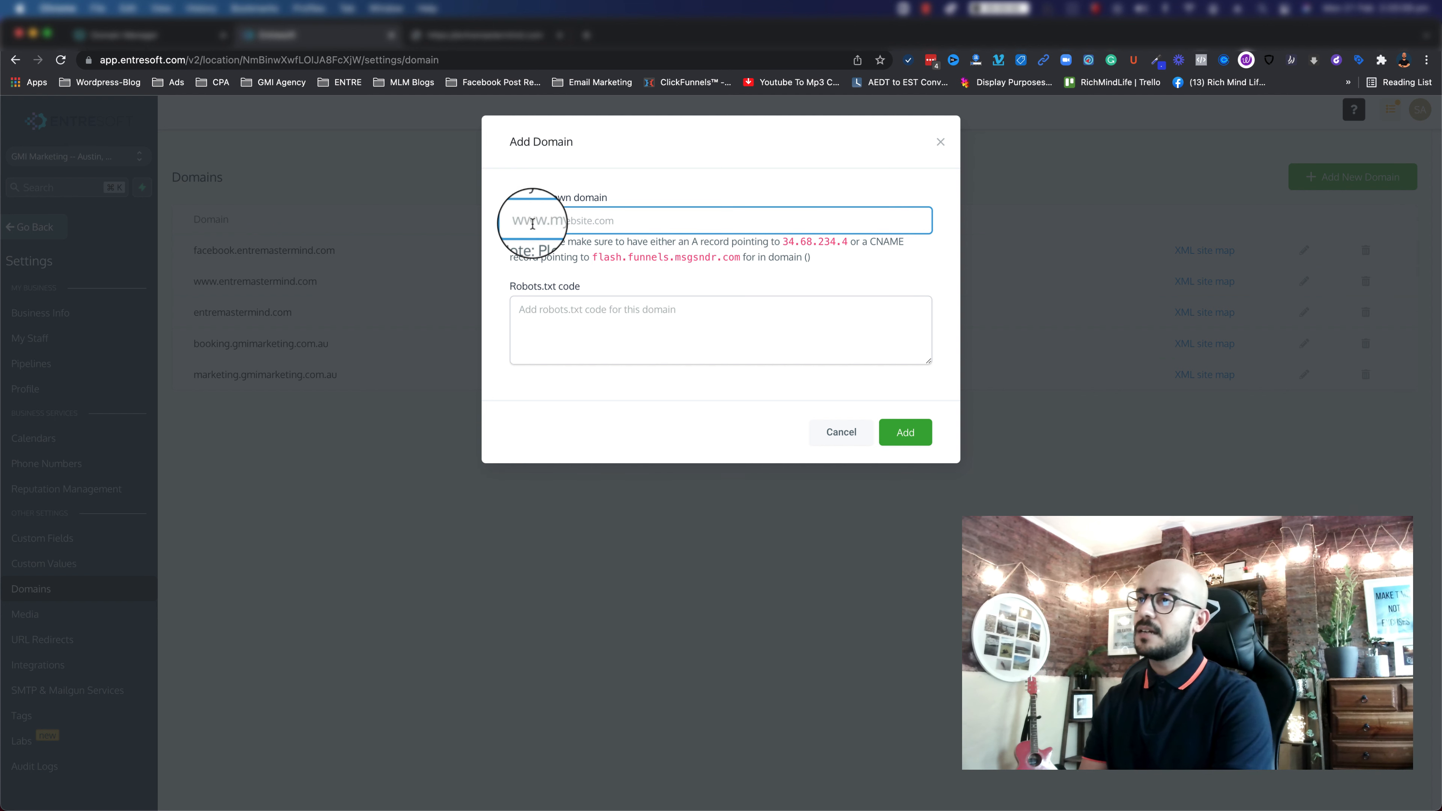
type("instagram")
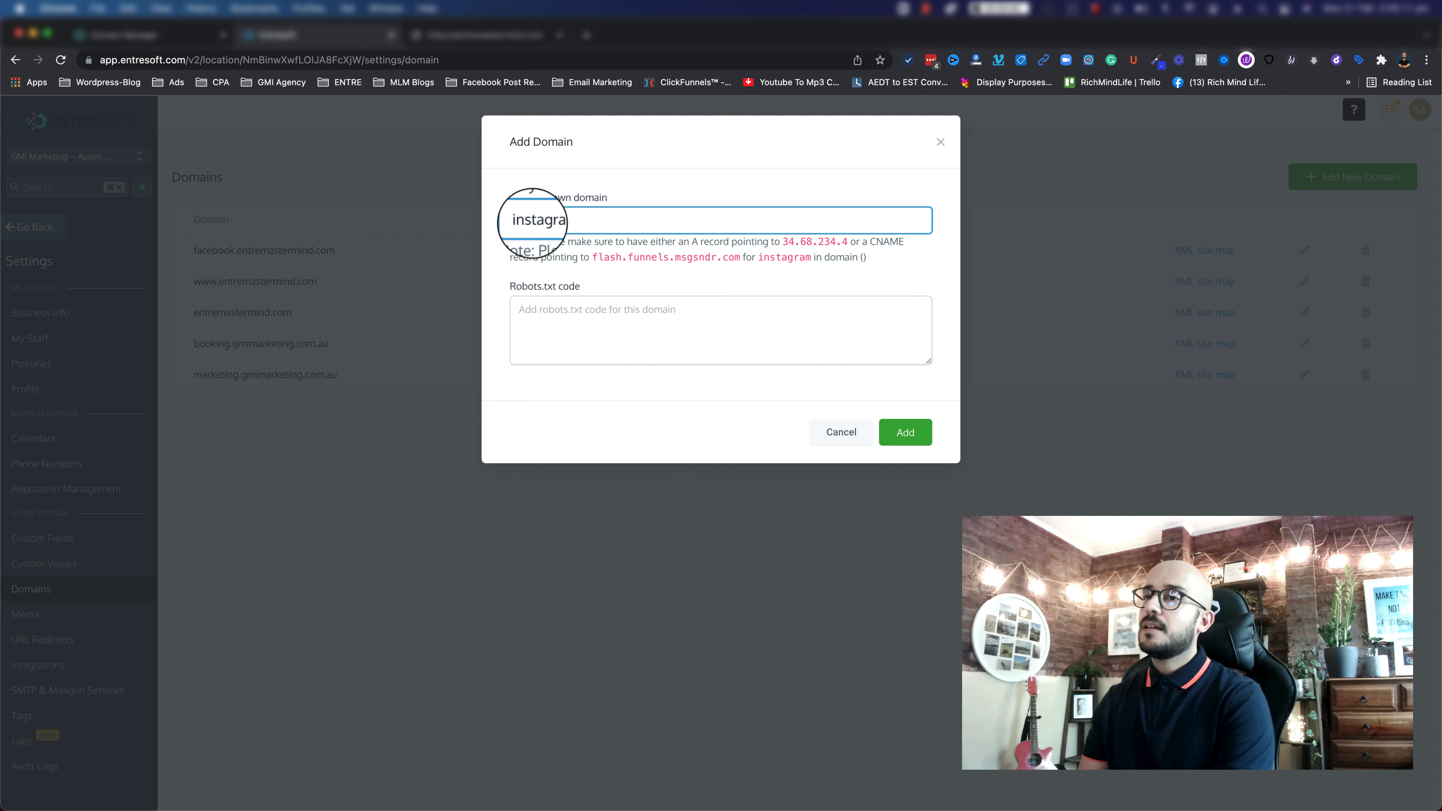
type(".entremastermind.com")
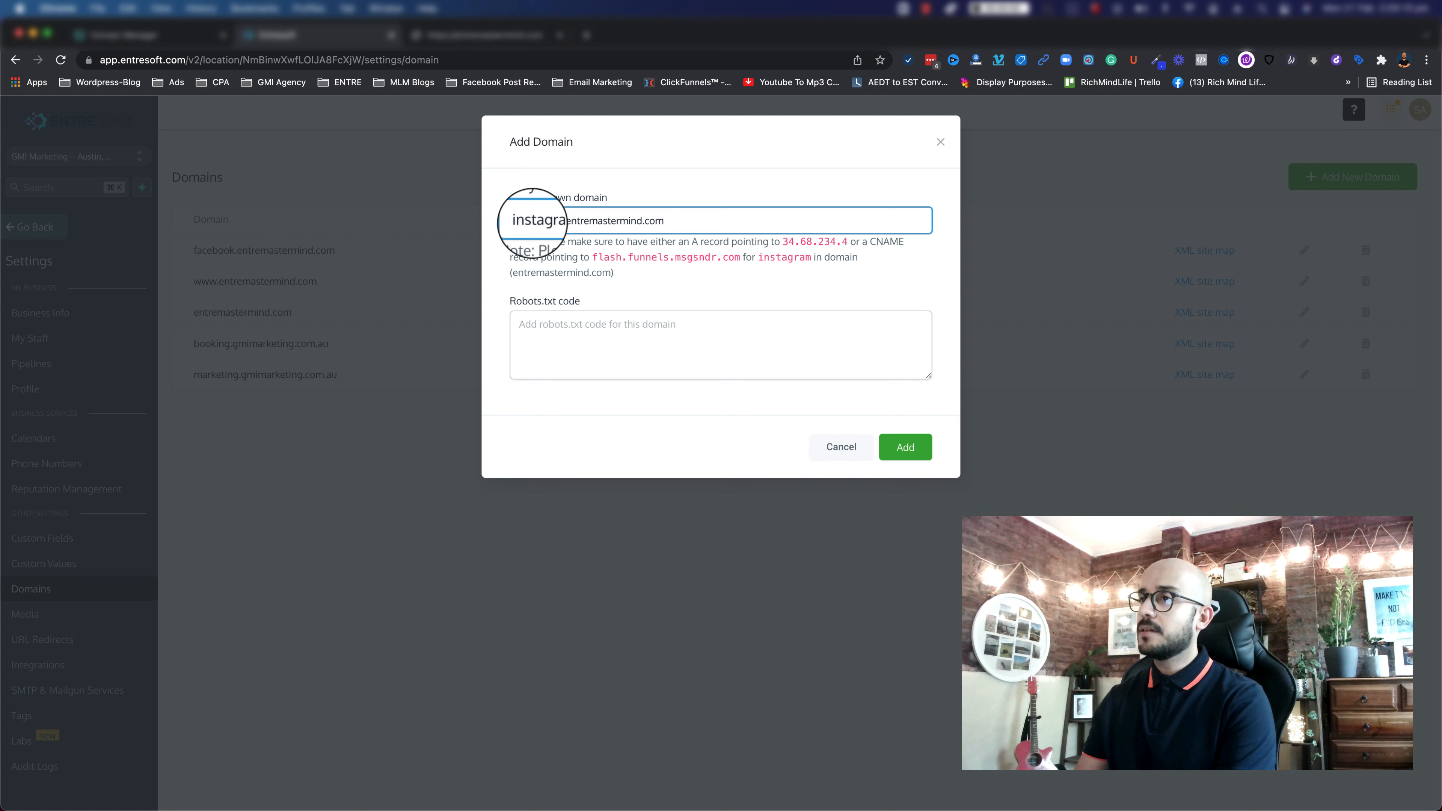
left_click(909, 447)
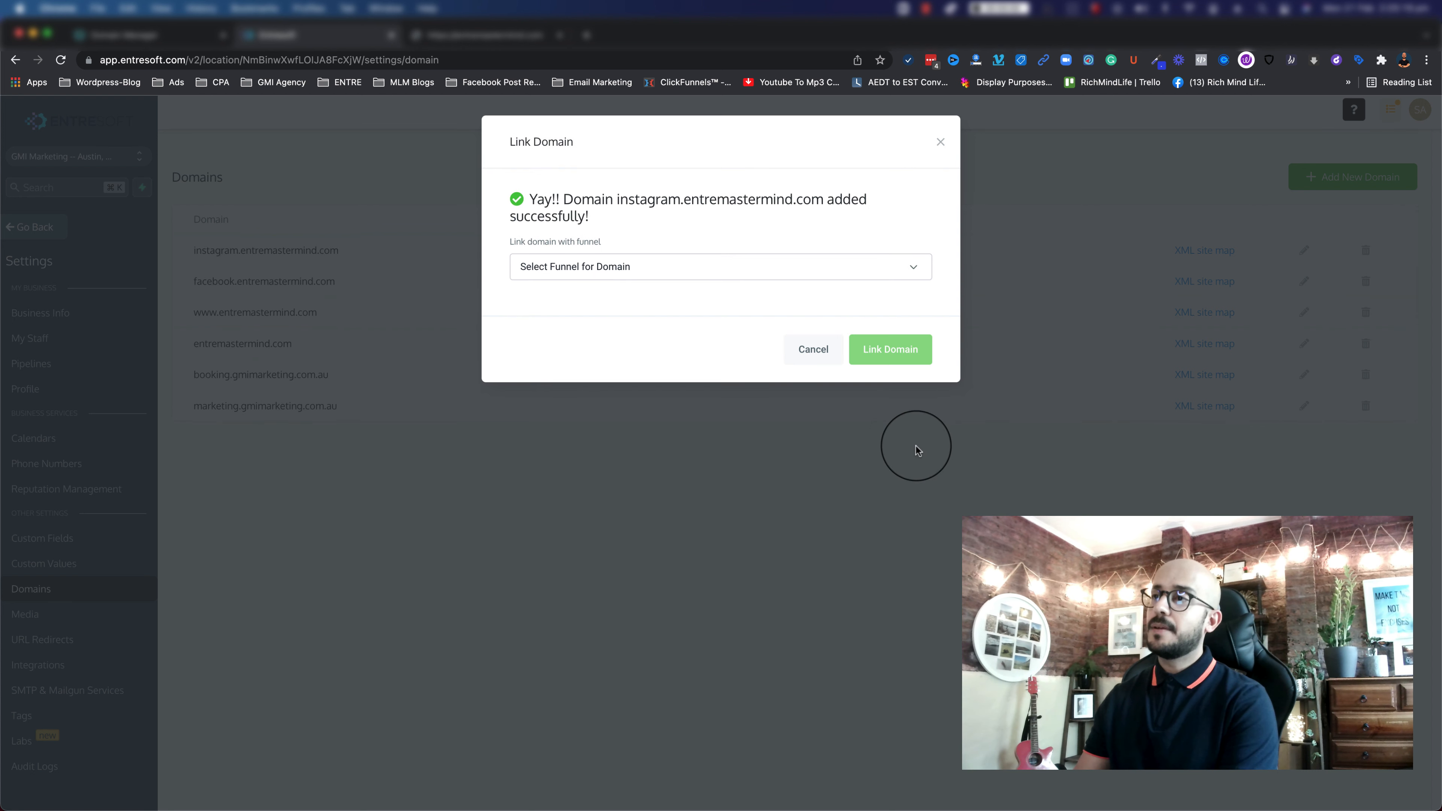
left_click(813, 349)
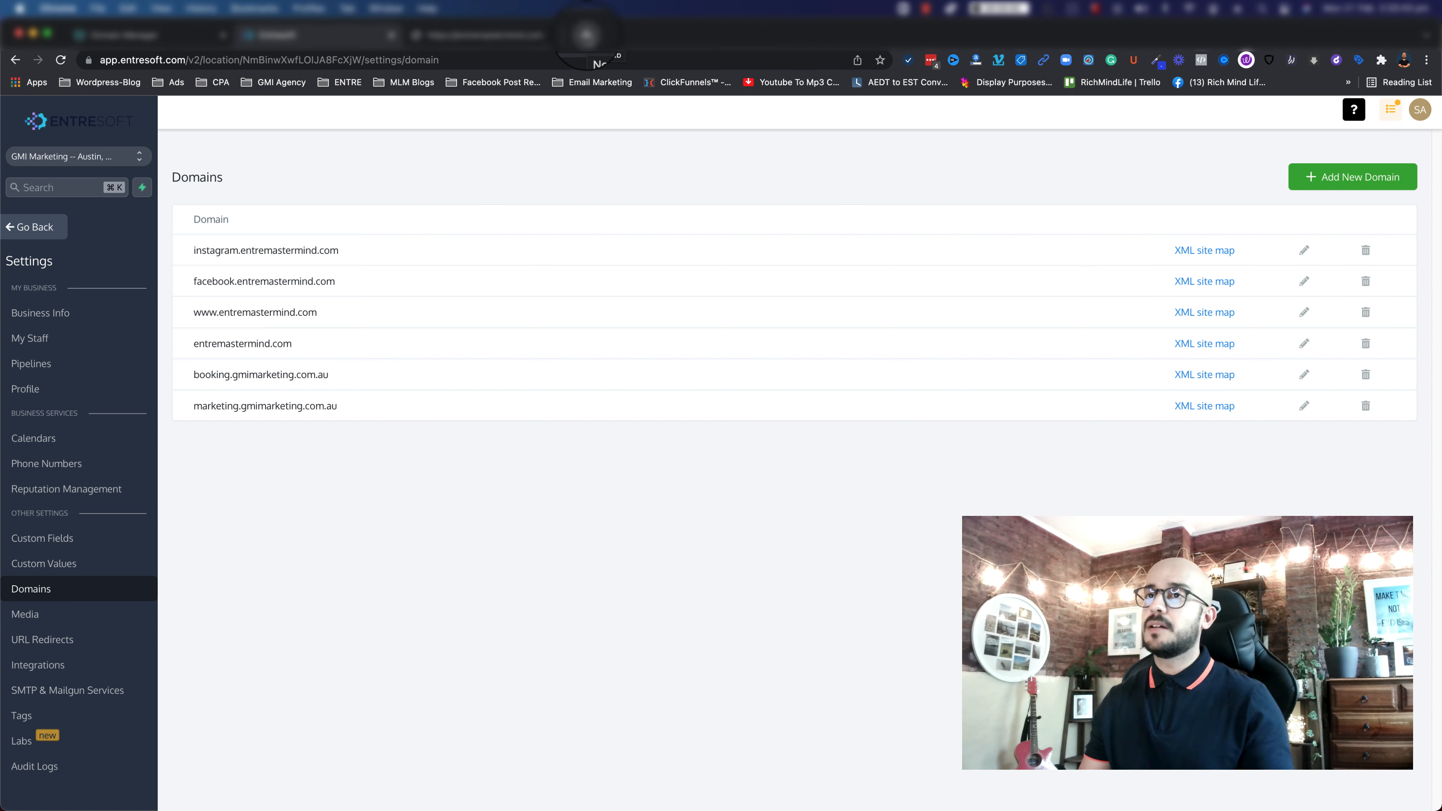
- Open the Cloudflare account's home page in a new browser tab
left_click(587, 36)
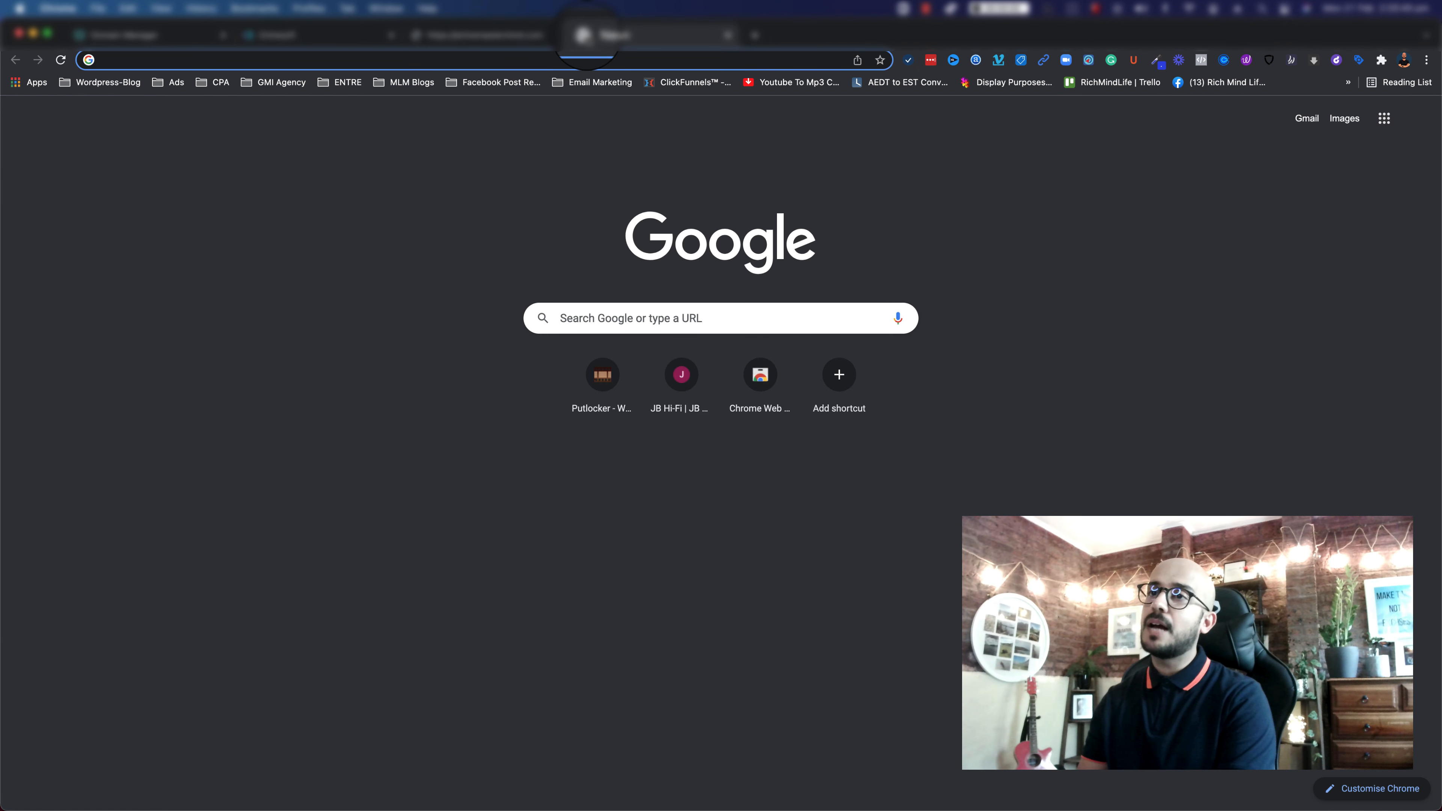
type("dash")
key("BackSpace")
key("BackSpace")
key("BackSpace")
key("BackSpace")
key("BackSpace")
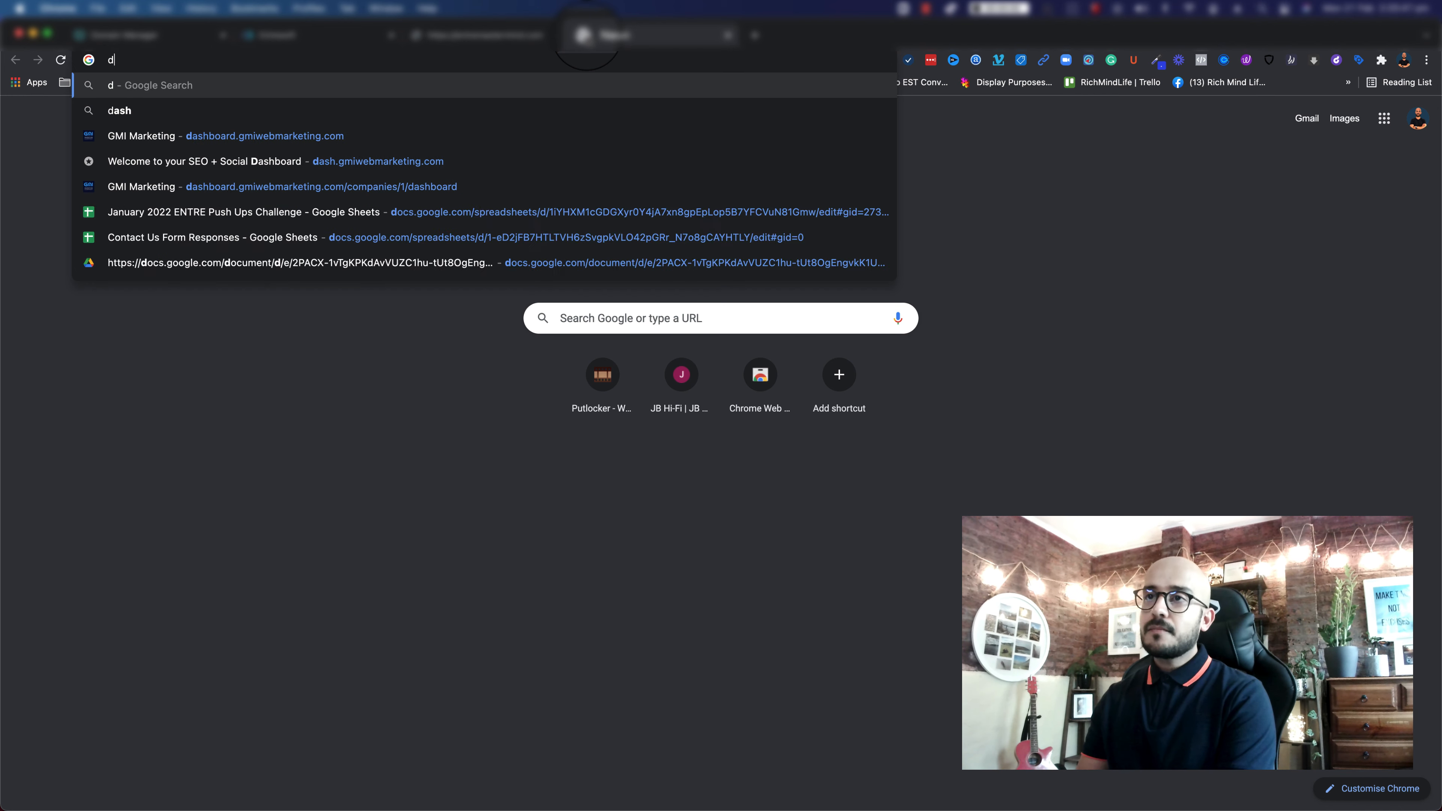
type("cloud")
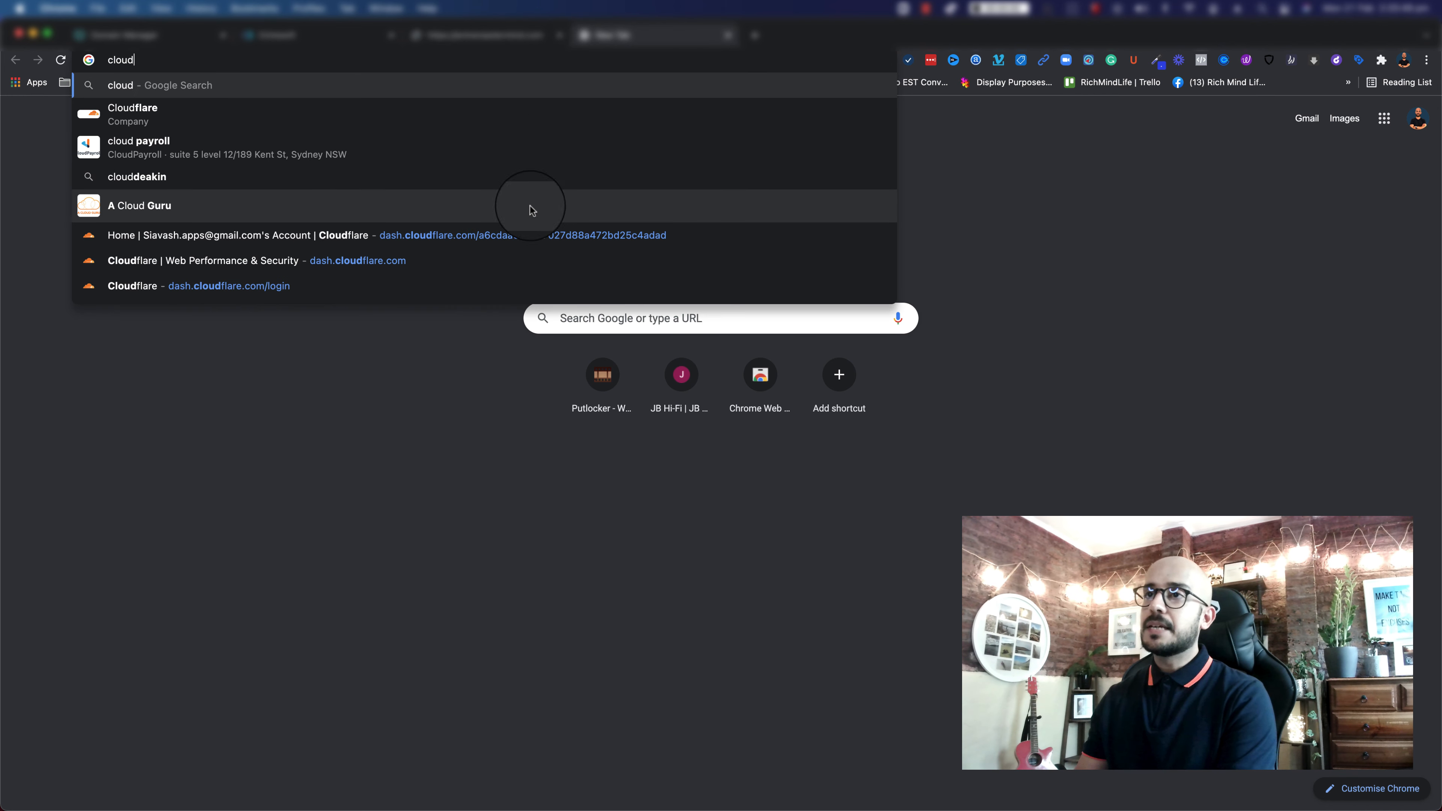
left_click(335, 229)
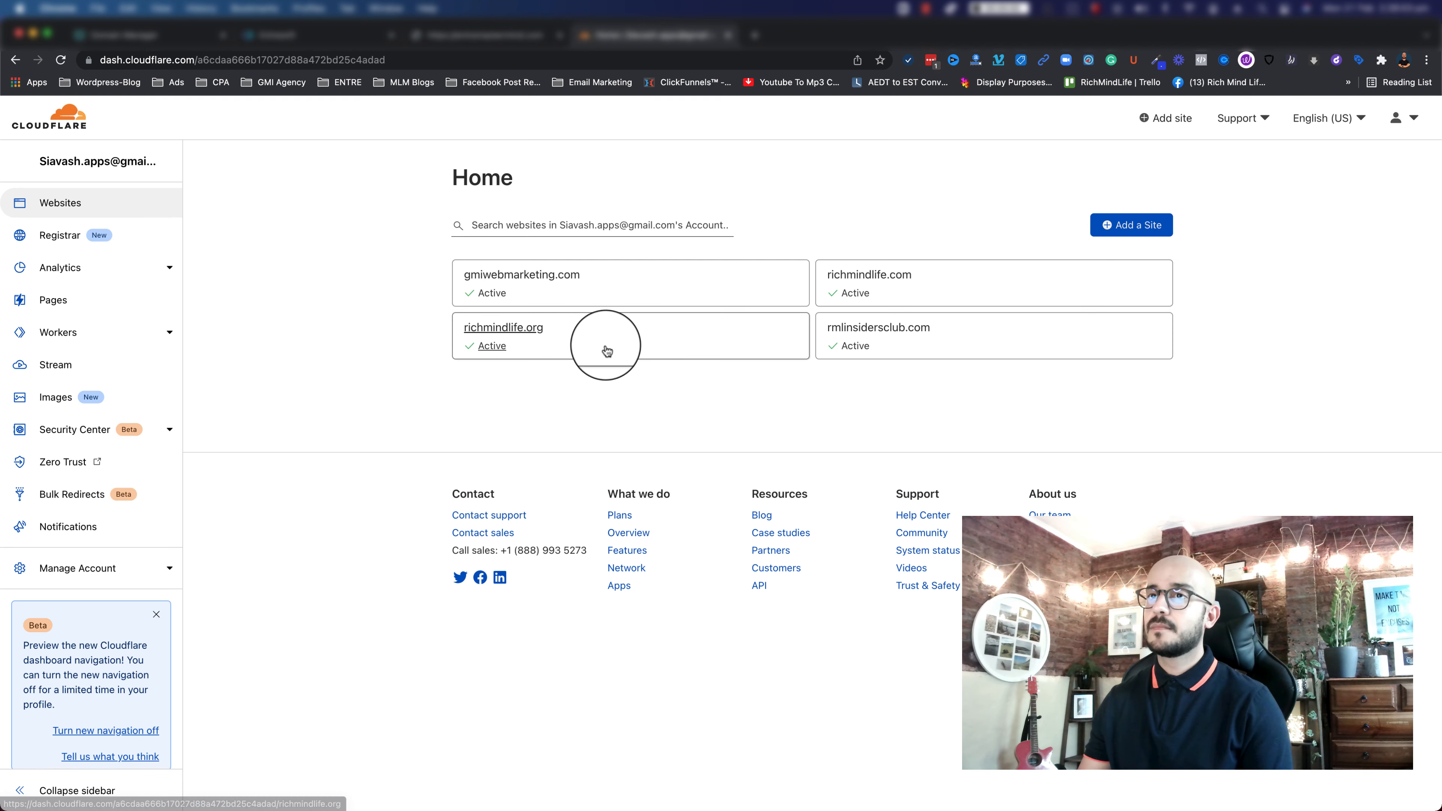
- Open the DNS management of richmindlife.org and examine its existing root A record
left_click(606, 348)
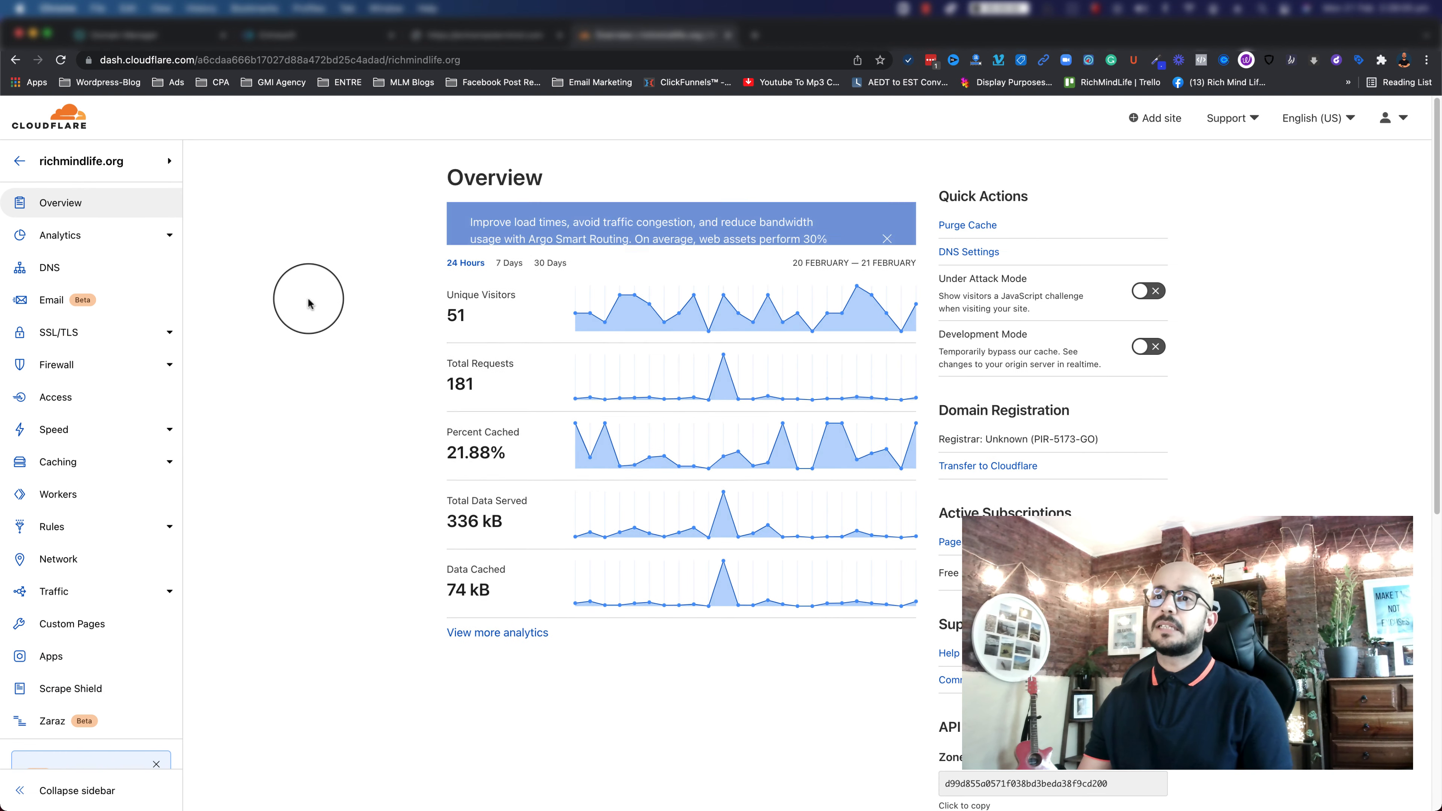
left_click(54, 274)
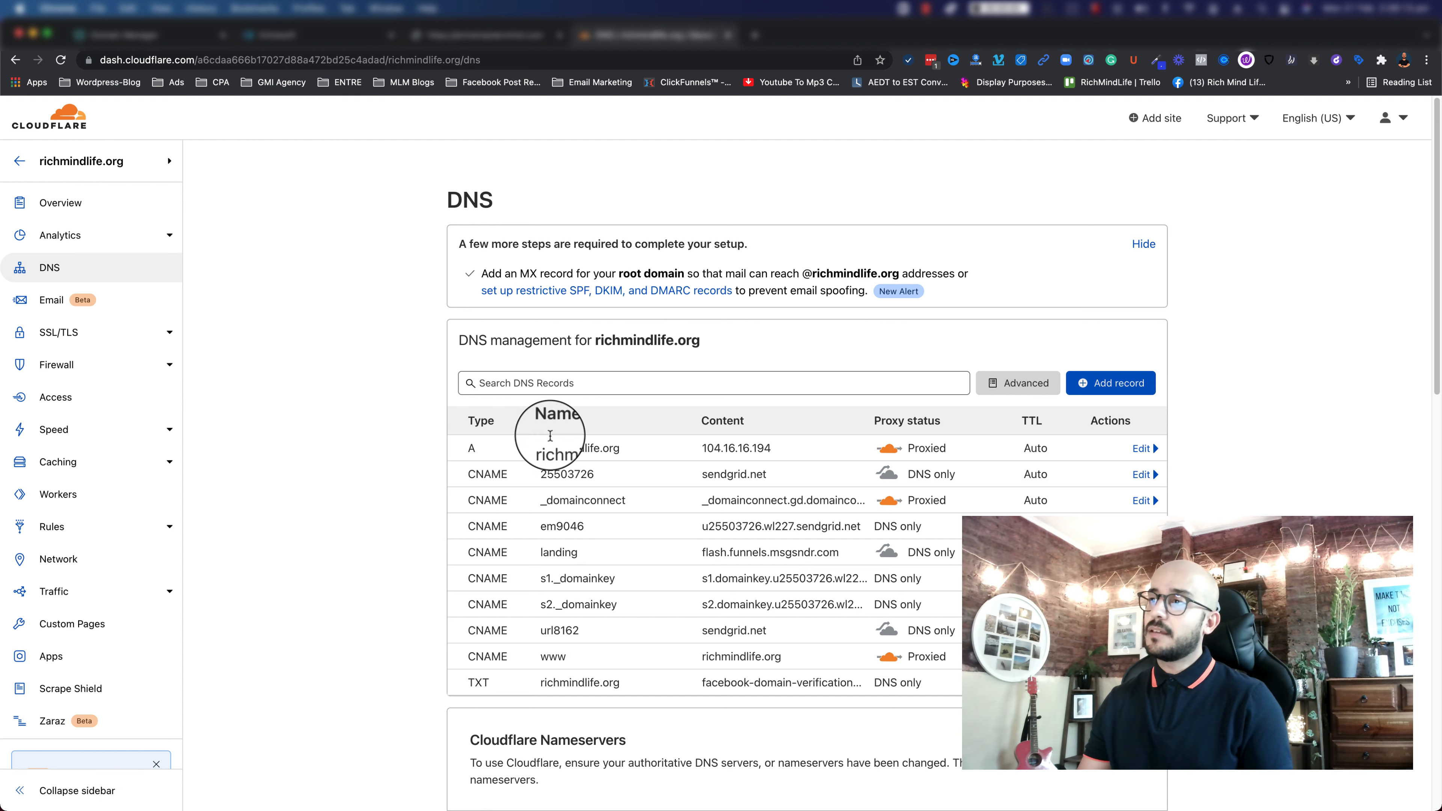
left_click_drag(543, 450, 746, 451)
left_click(834, 440)
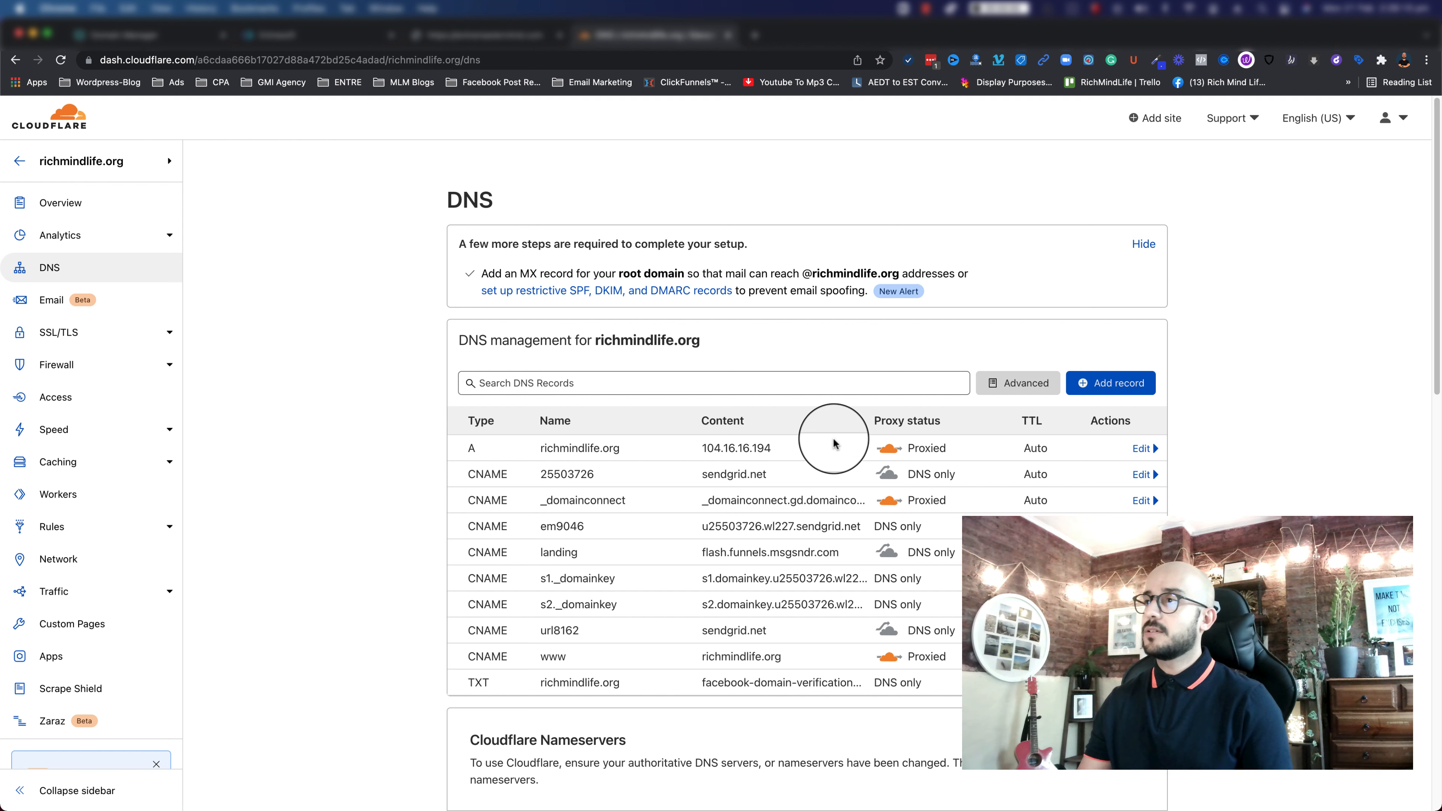
- Fill in a new A record with the name @ and IPv4 address 34.68.234.4, with proxying turned off to DNS only
left_click(1094, 387)
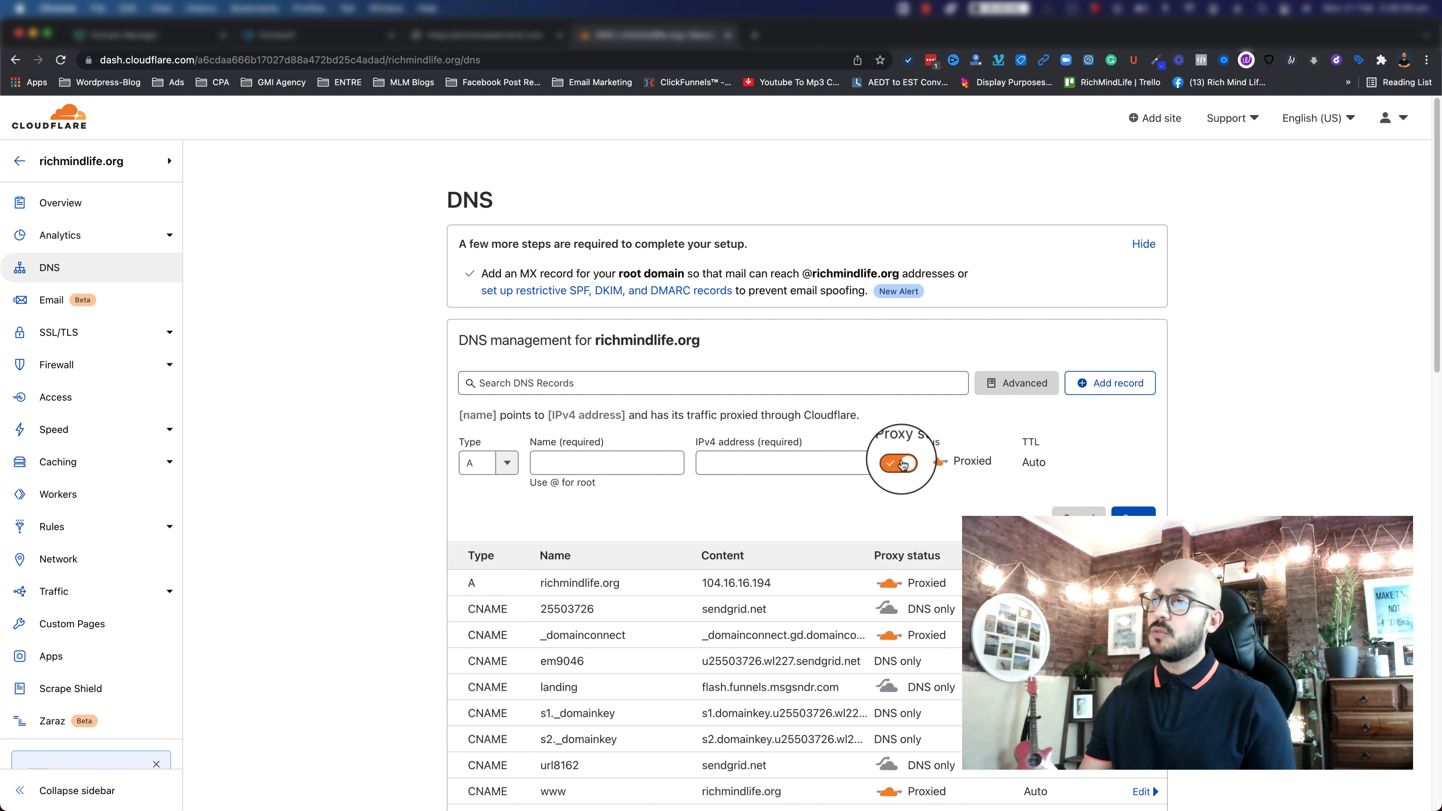
left_click(569, 464)
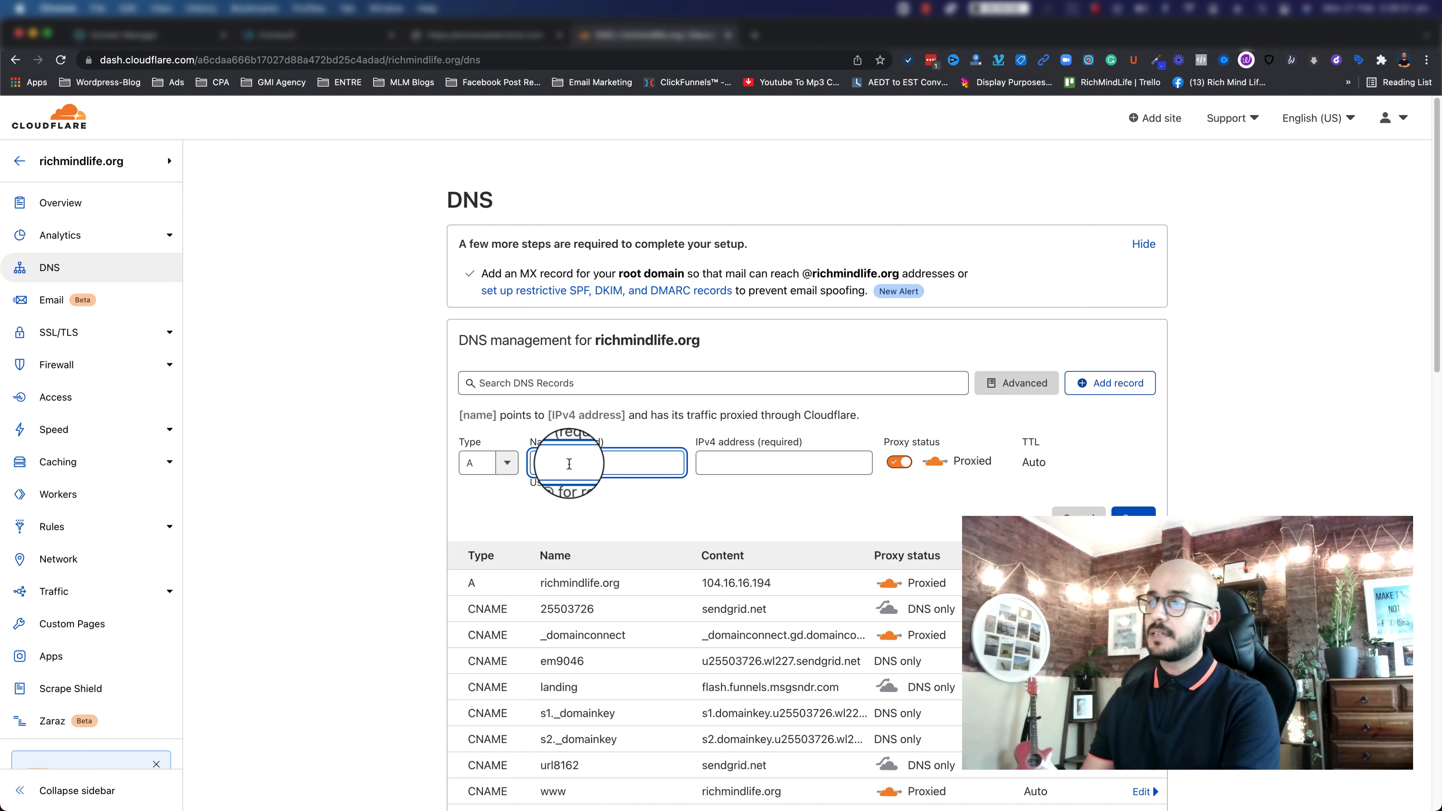
type("@")
left_click(784, 469)
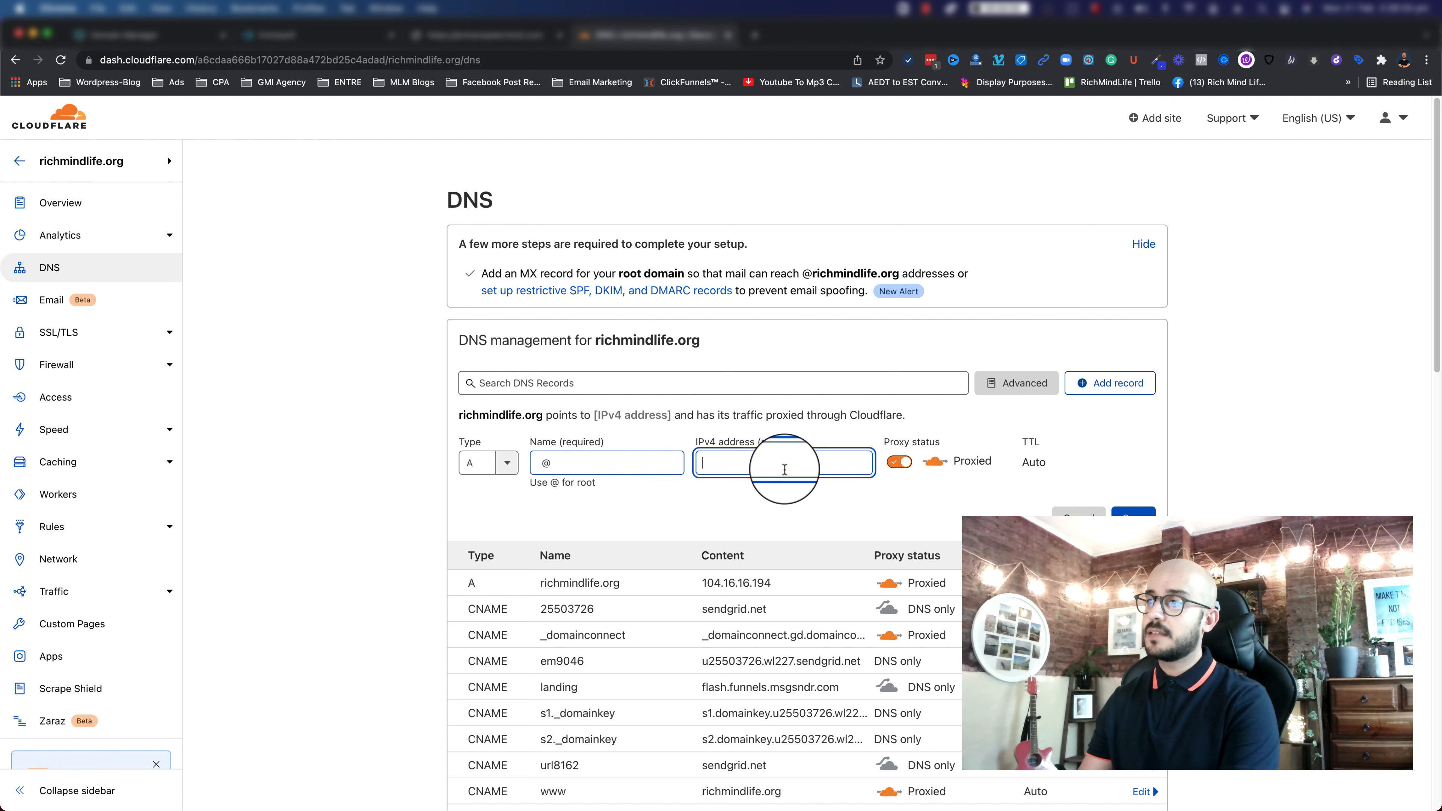
left_click(734, 552)
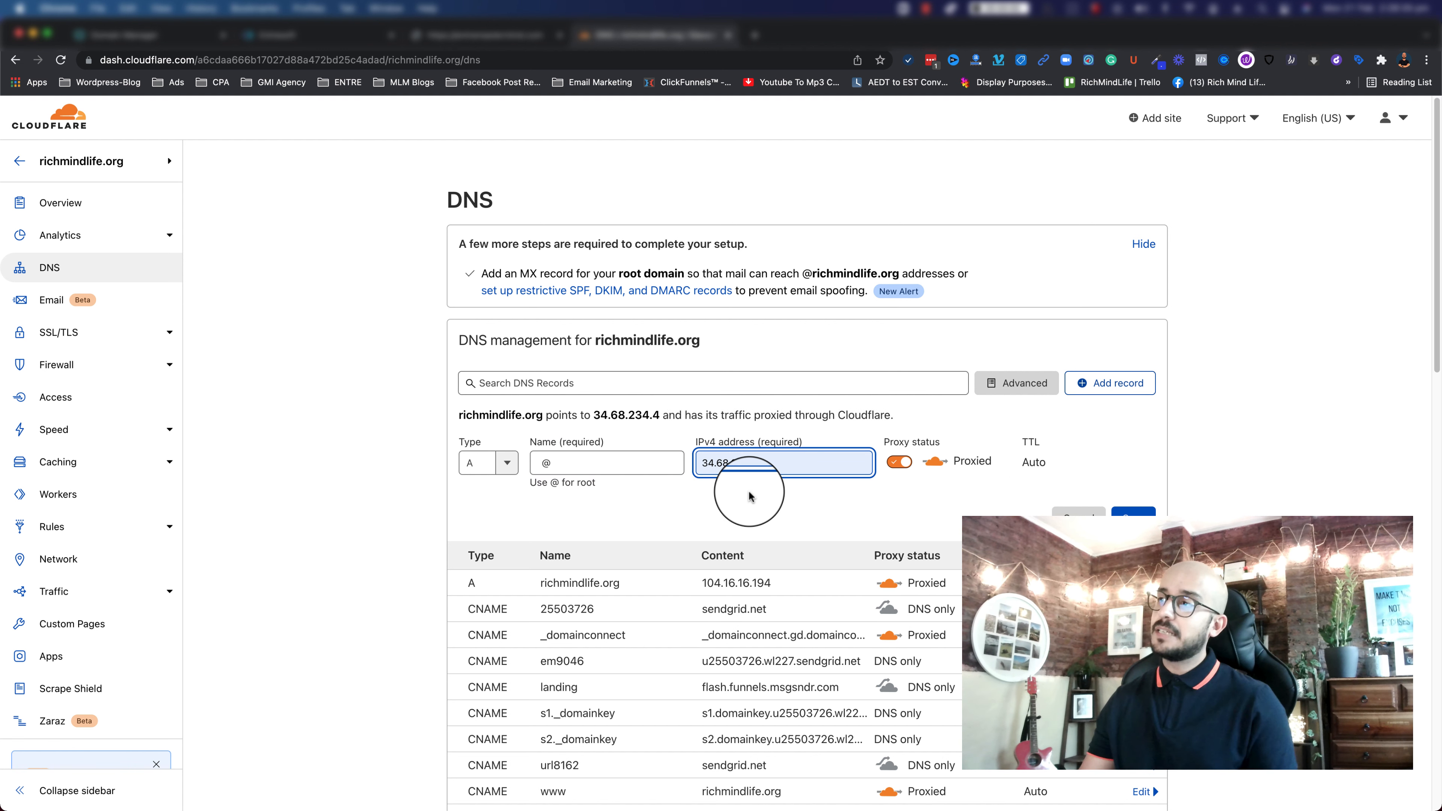
left_click(900, 461)
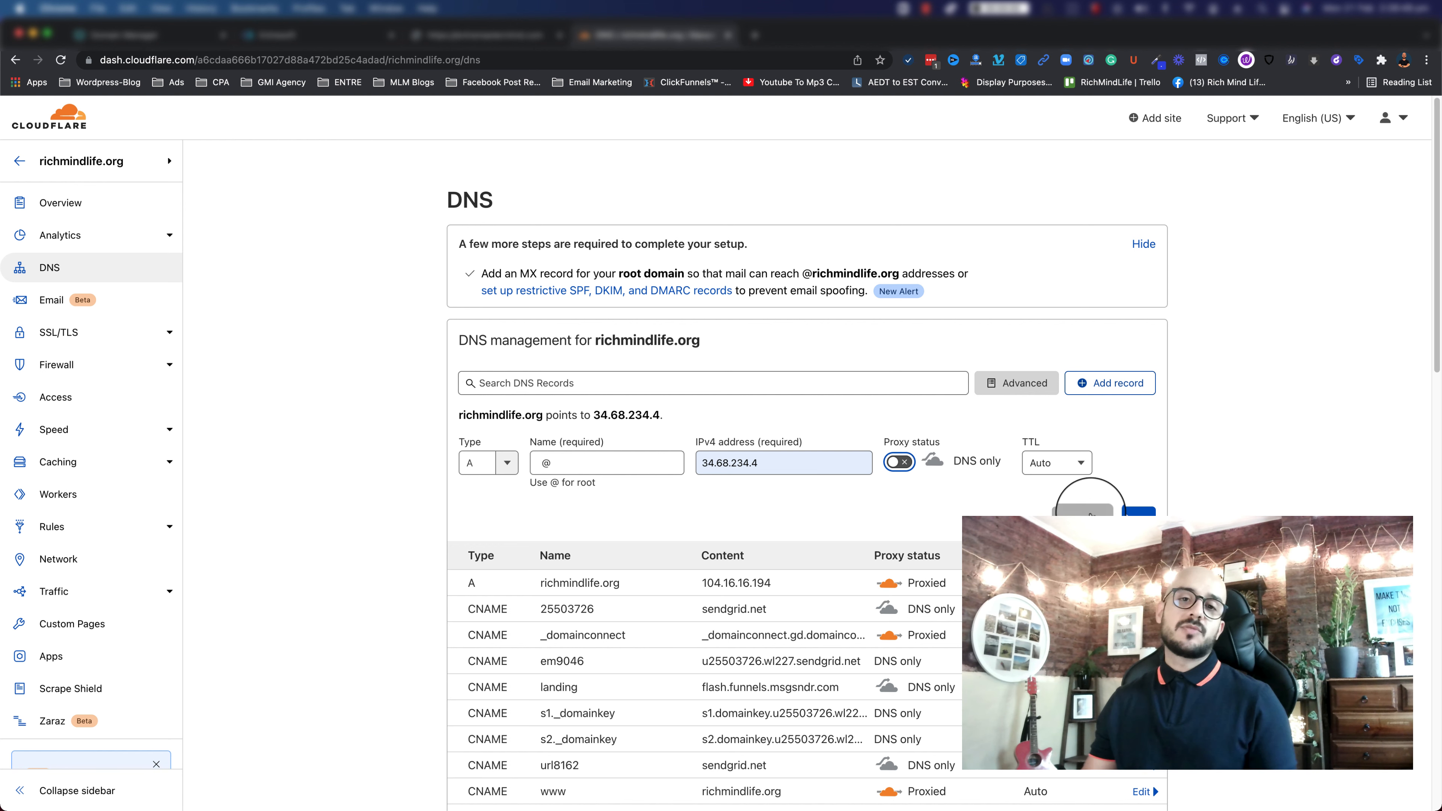
- Switch back to the domain list in Entresoft
left_click(266, 35)
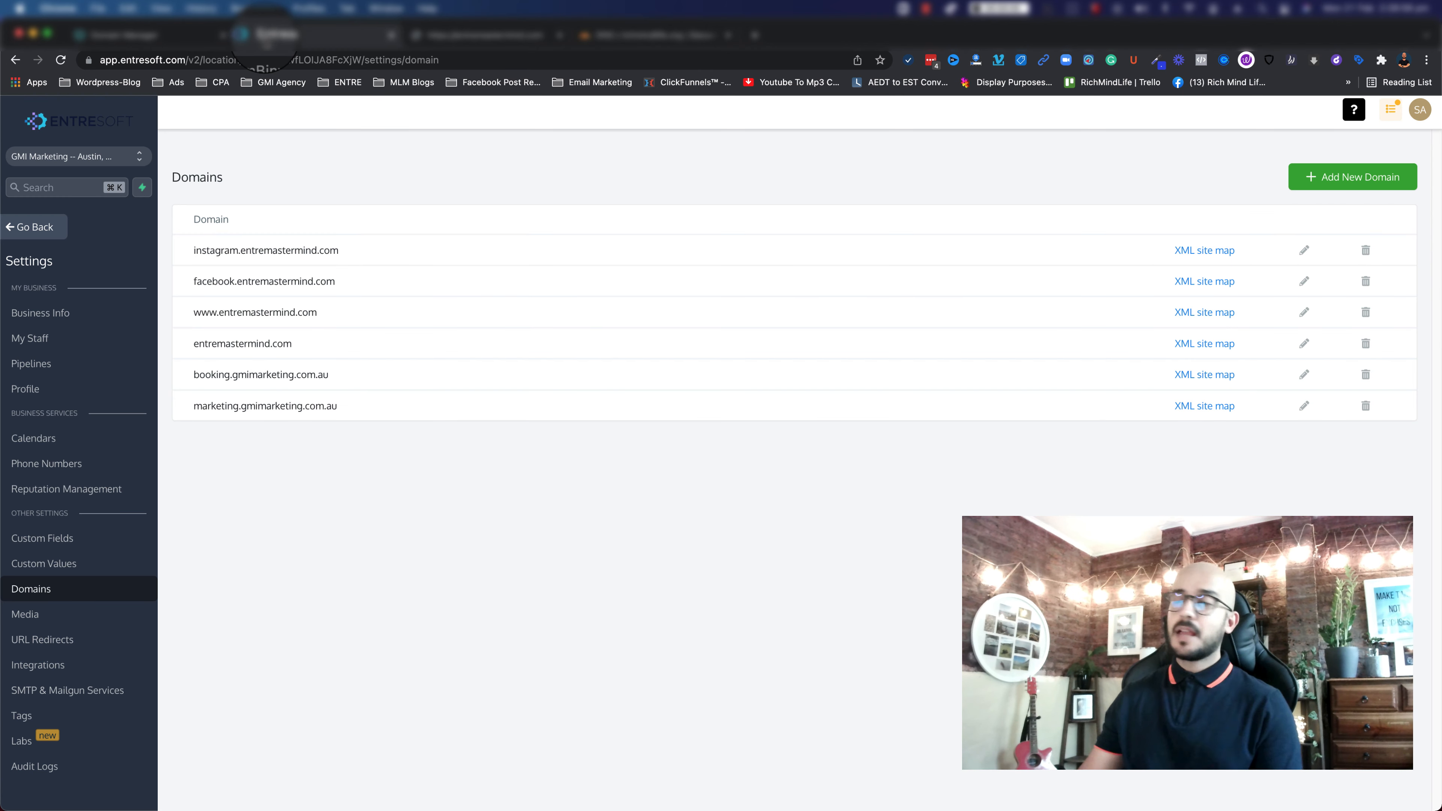